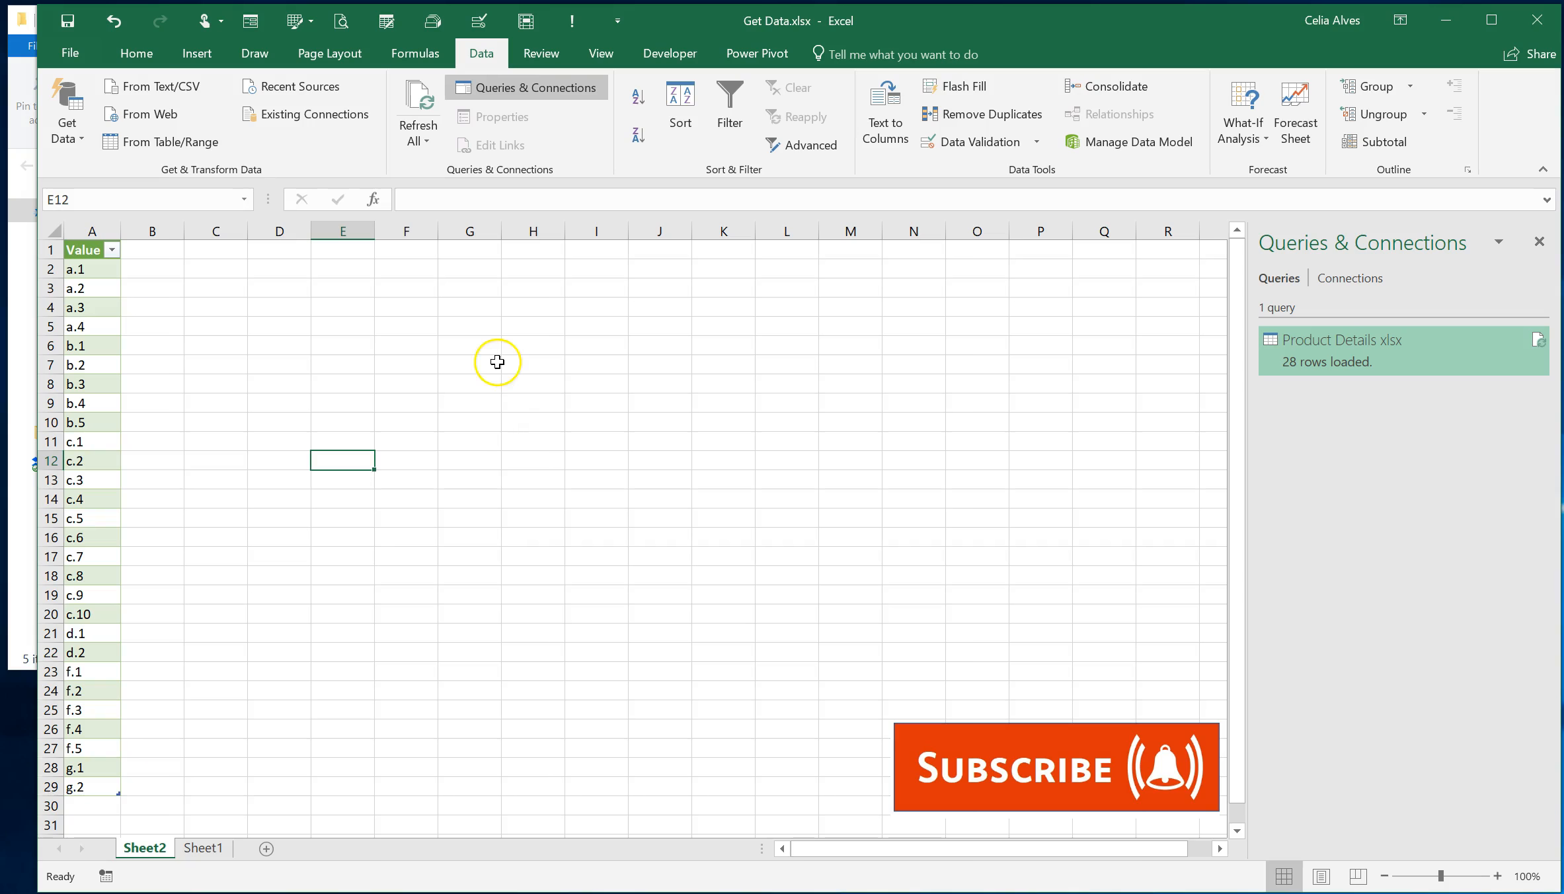
pyautogui.click(352, 319)
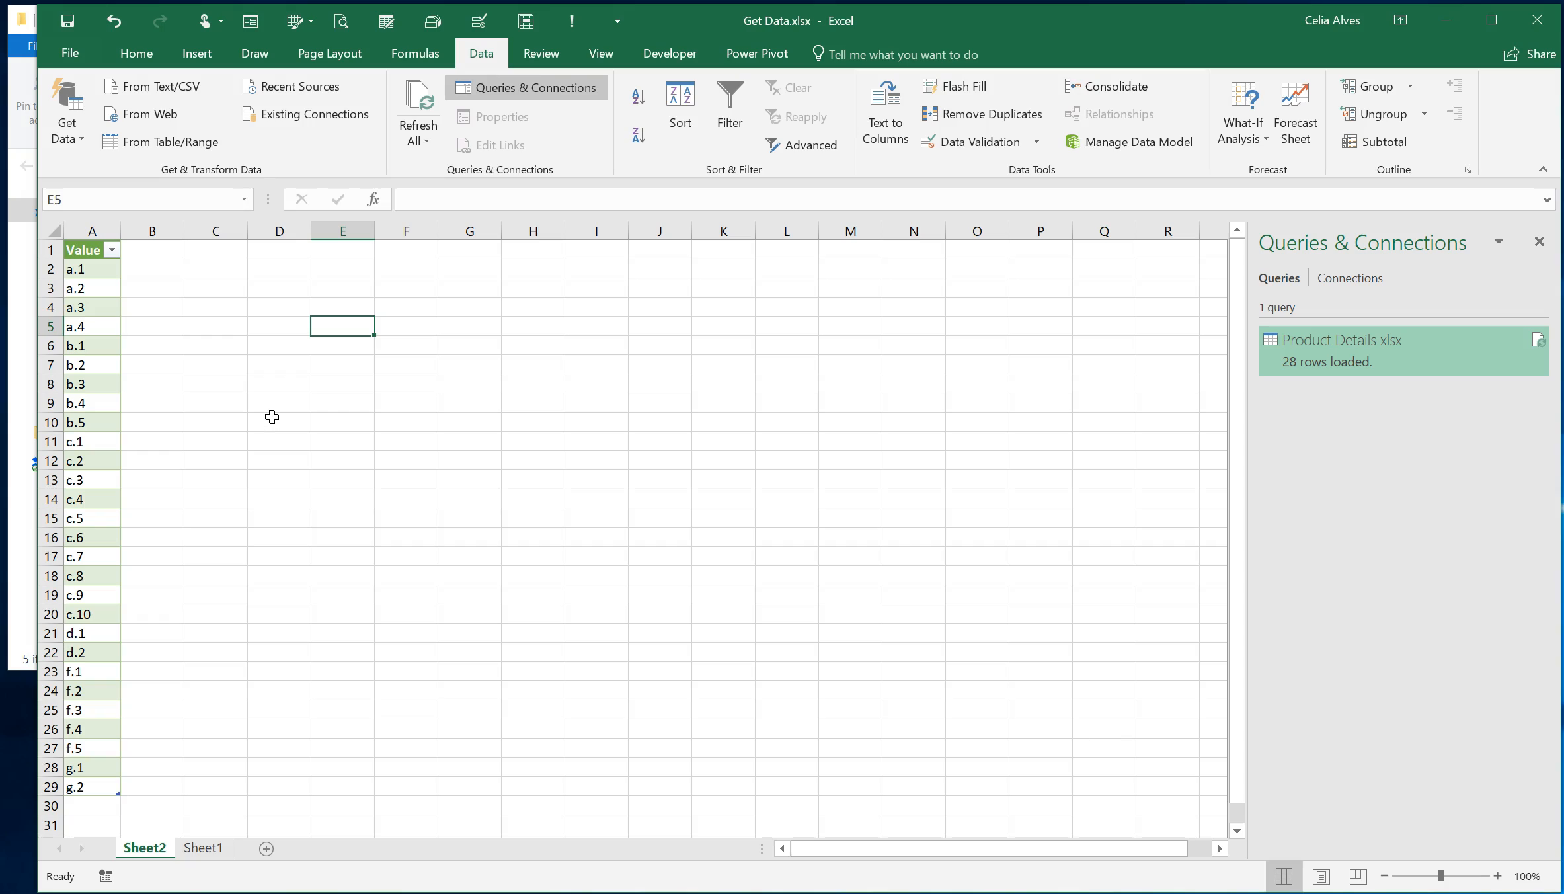
pyautogui.click(110, 315)
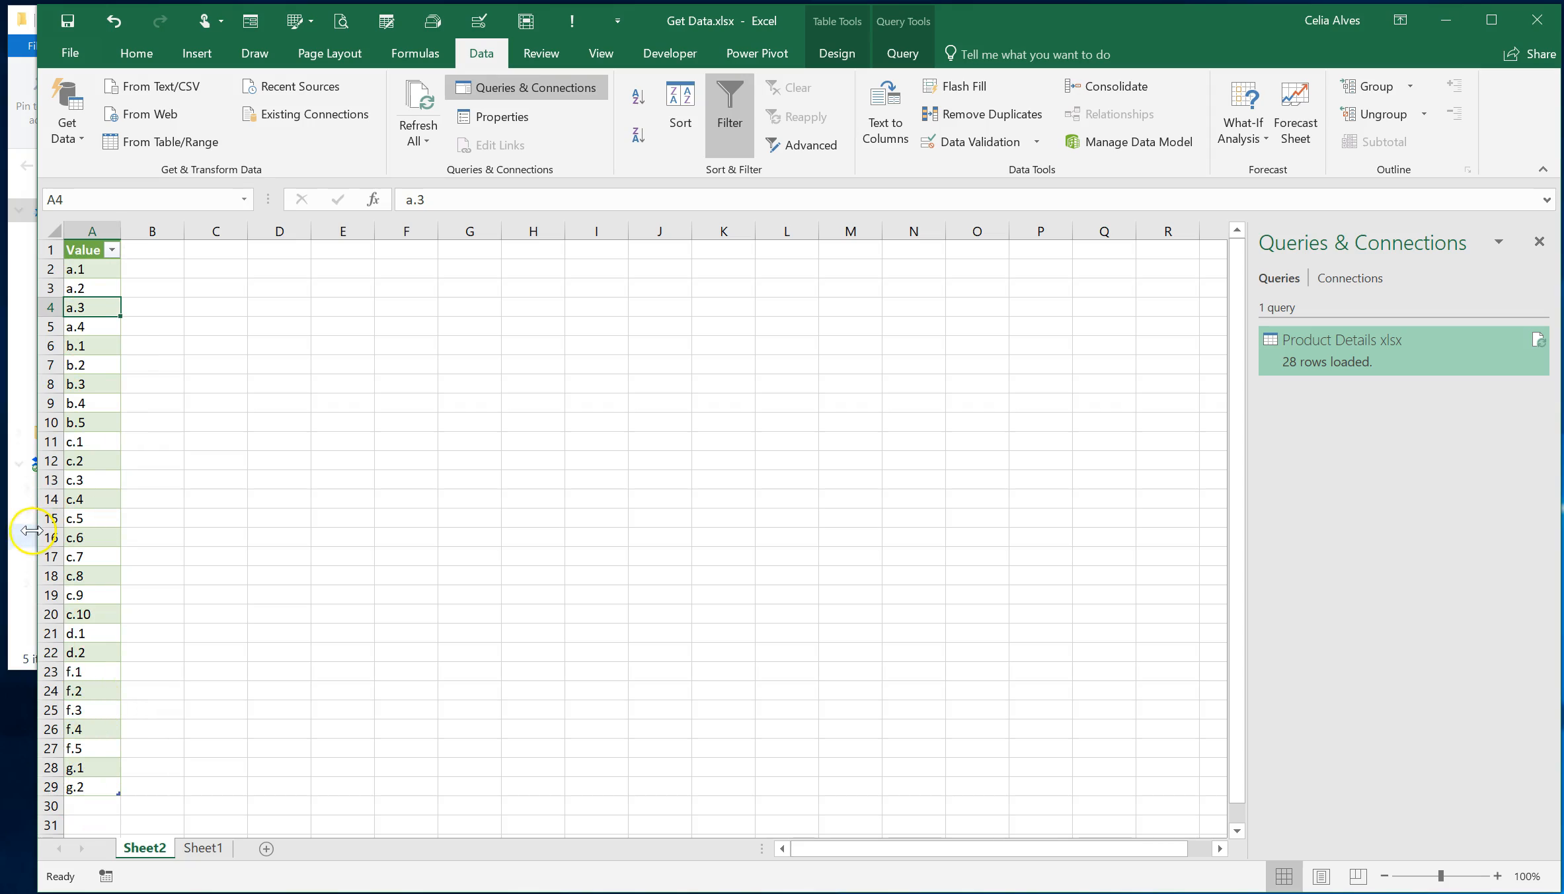
# Examine the contents of the Monthly Sale Reports folder and its 2018-03.xlsx workbook, closing the workbook when finished.
pyautogui.click(20, 93)
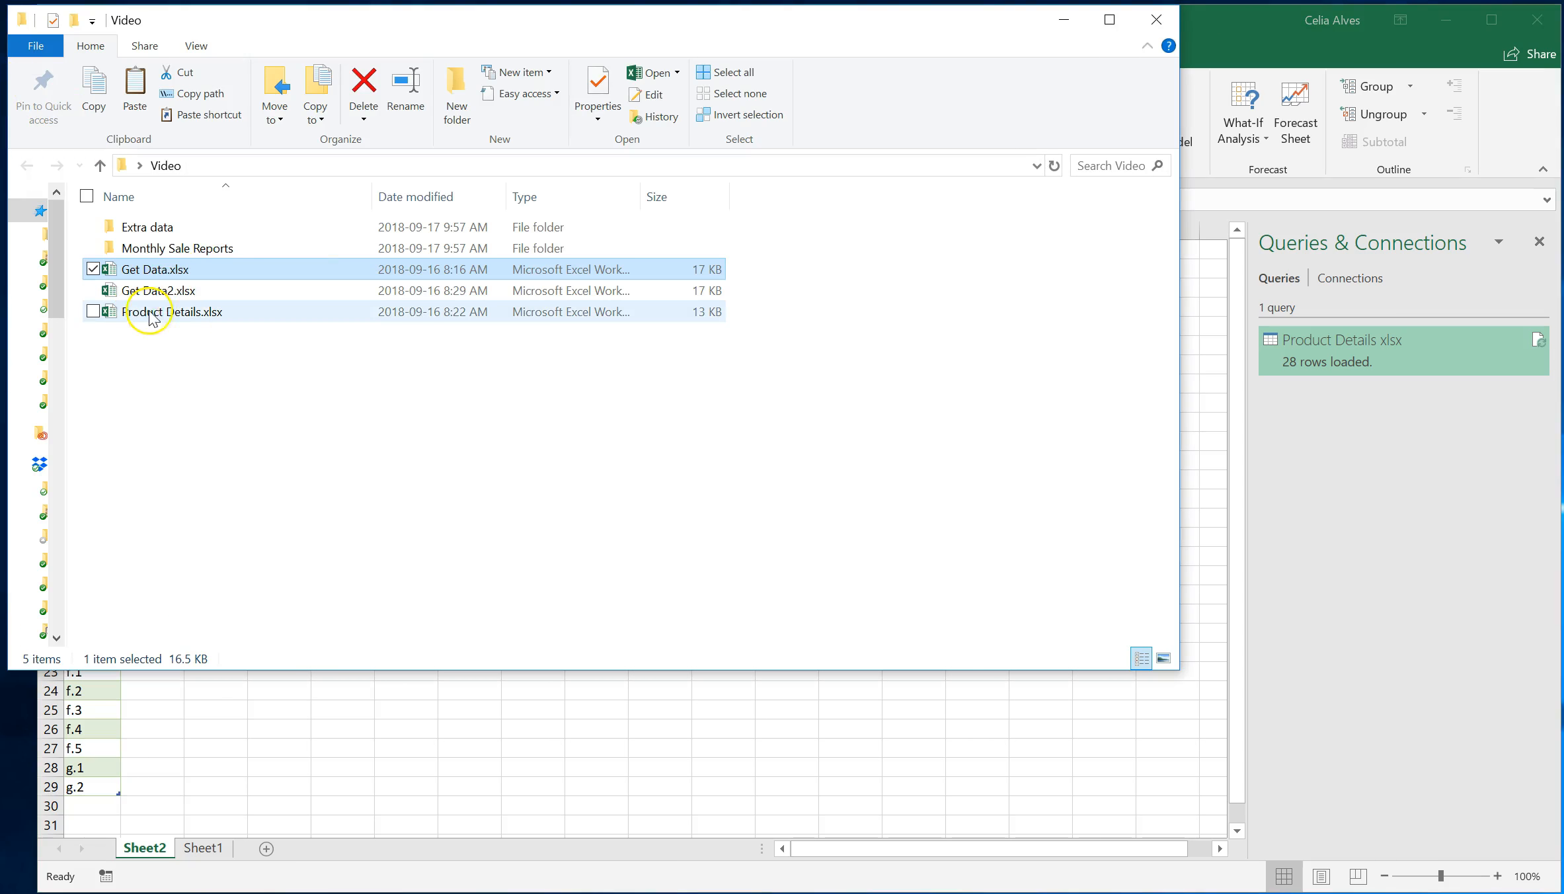
pyautogui.click(183, 316)
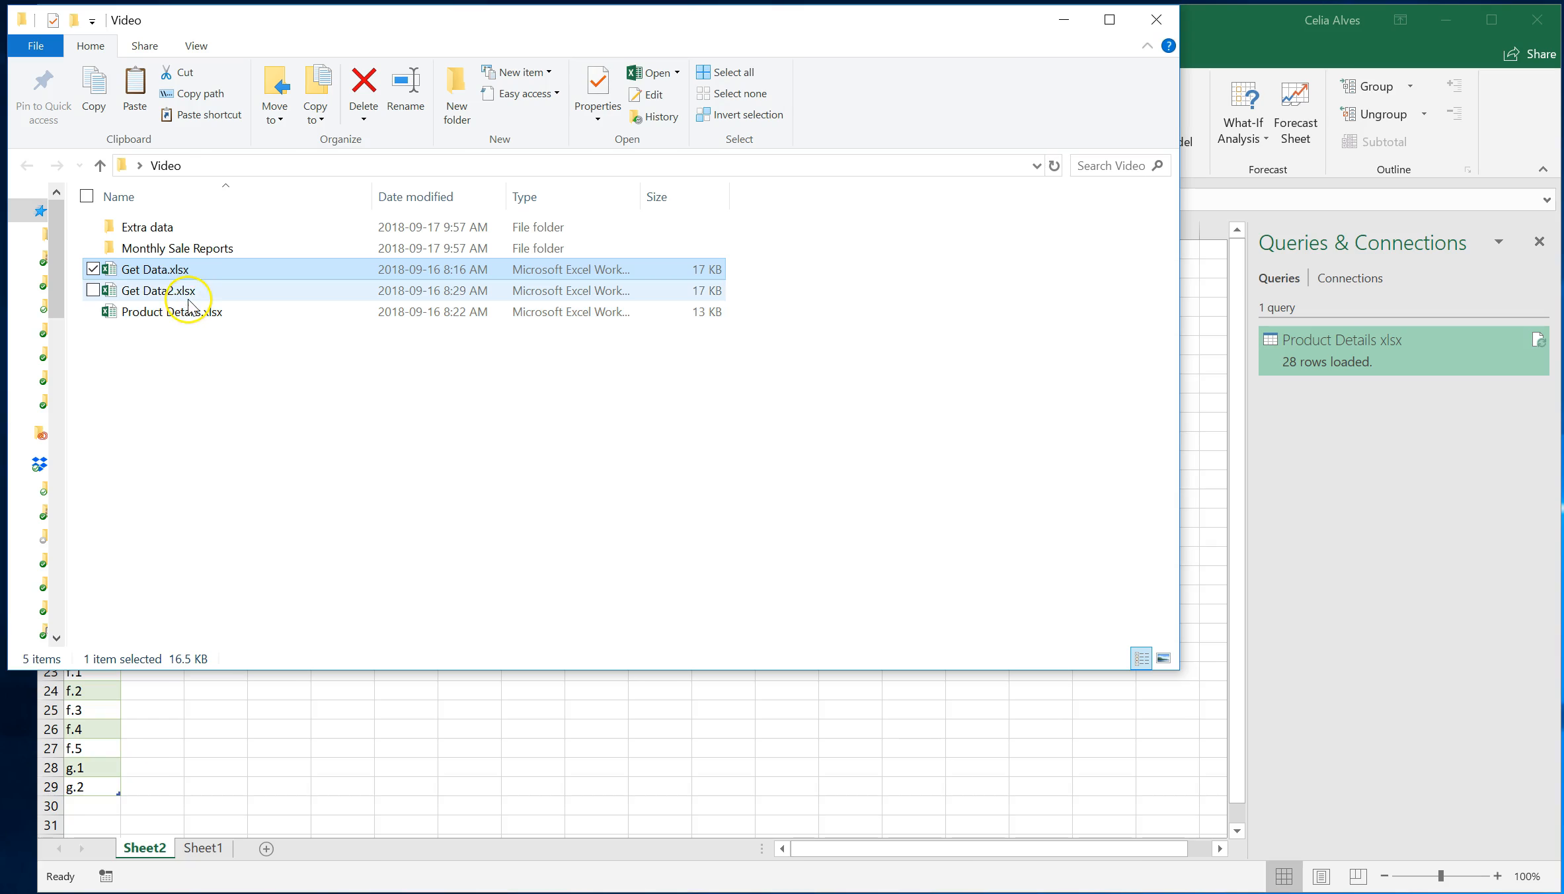
pyautogui.click(180, 252)
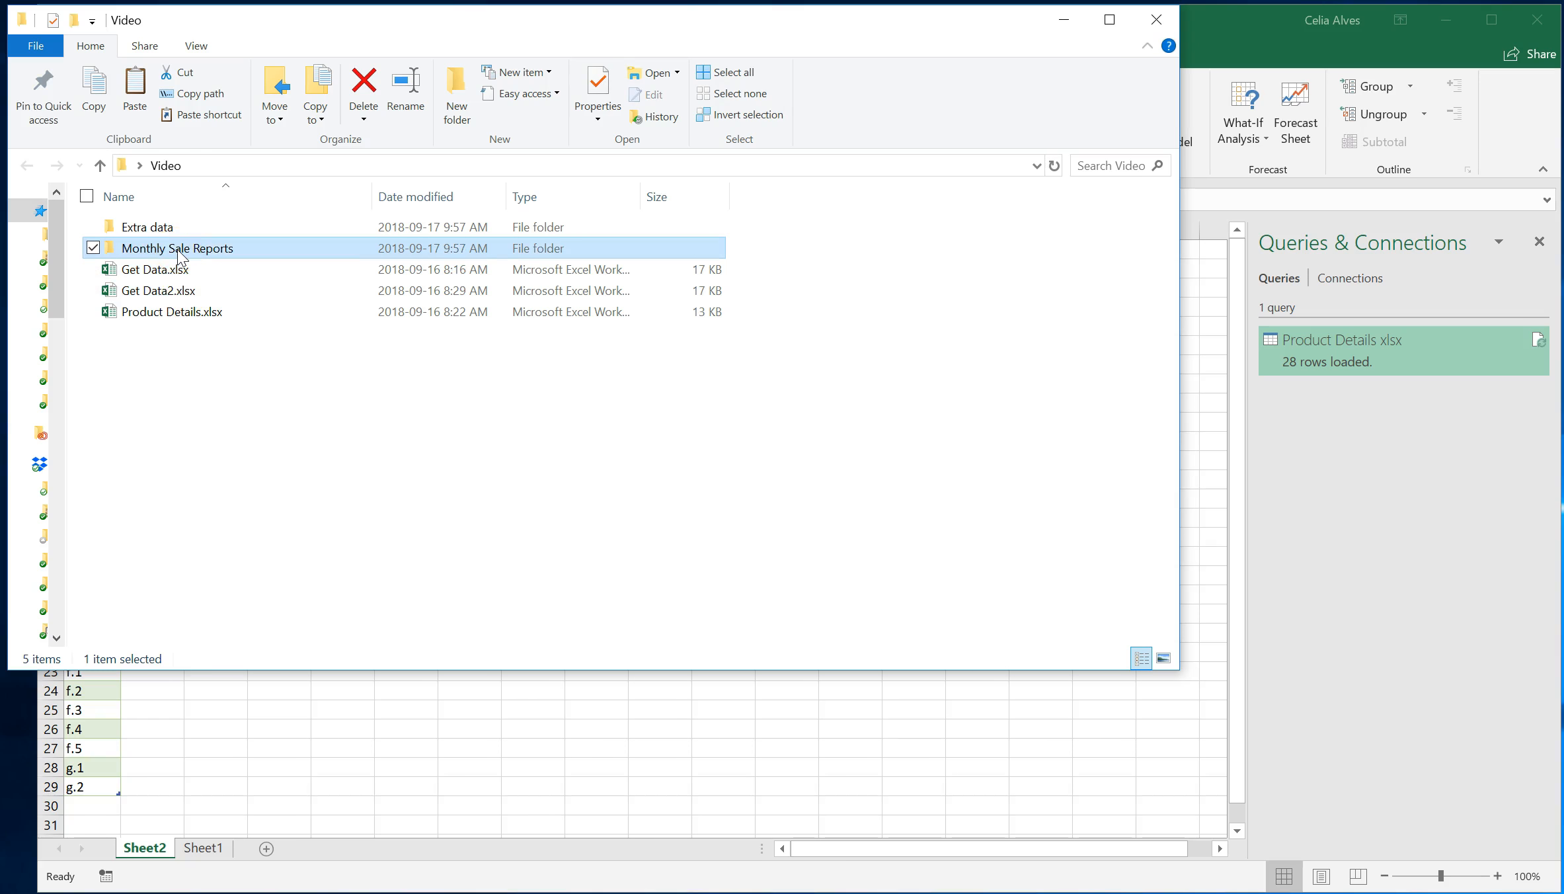
pyautogui.doubleClick(180, 251)
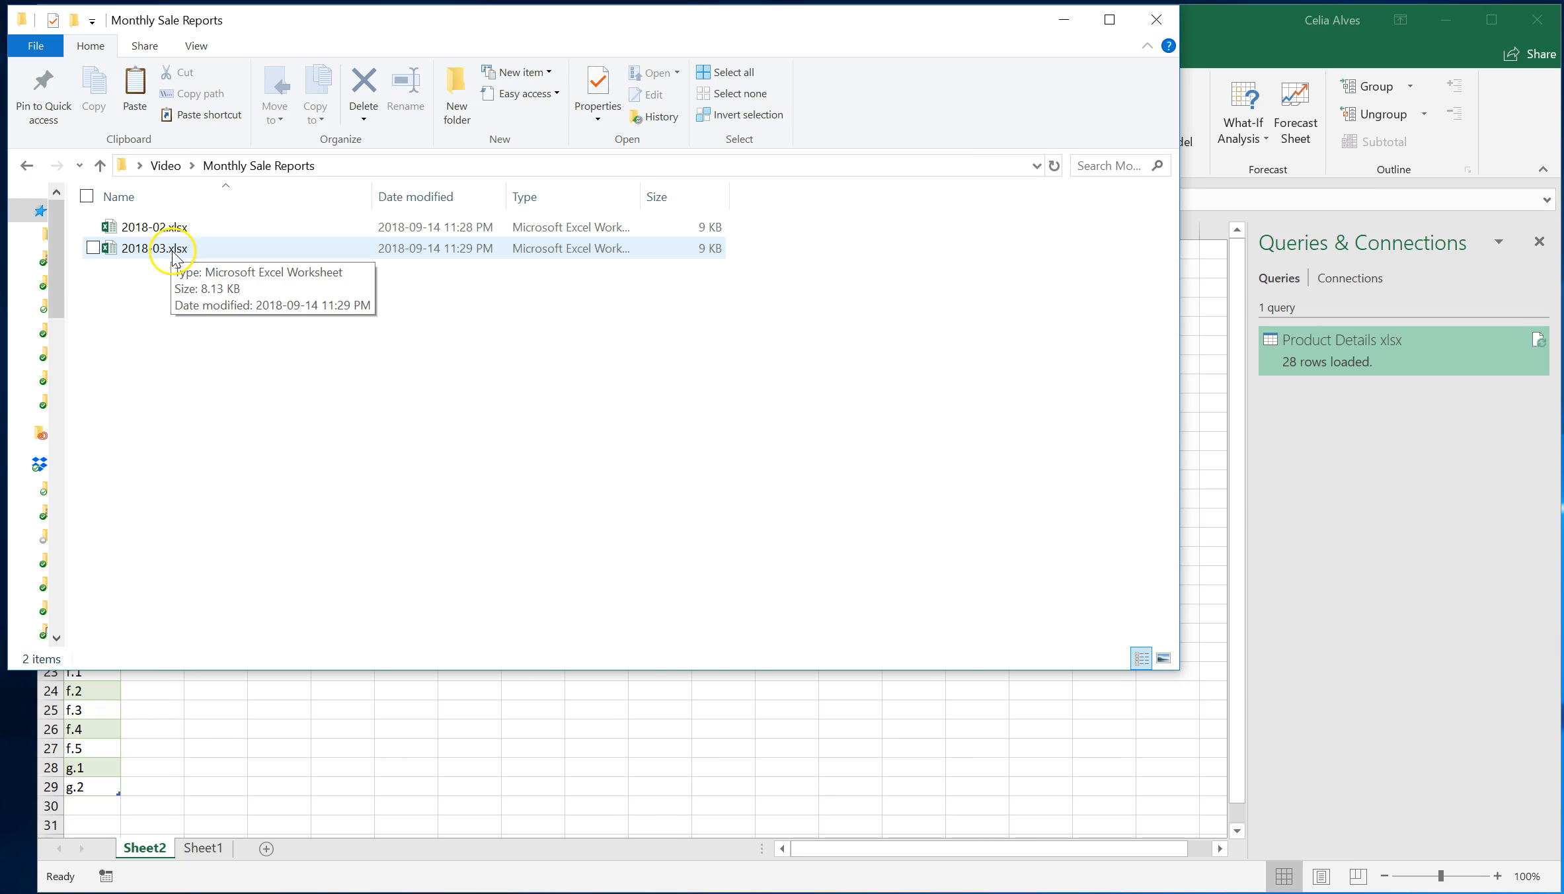
pyautogui.click(174, 261)
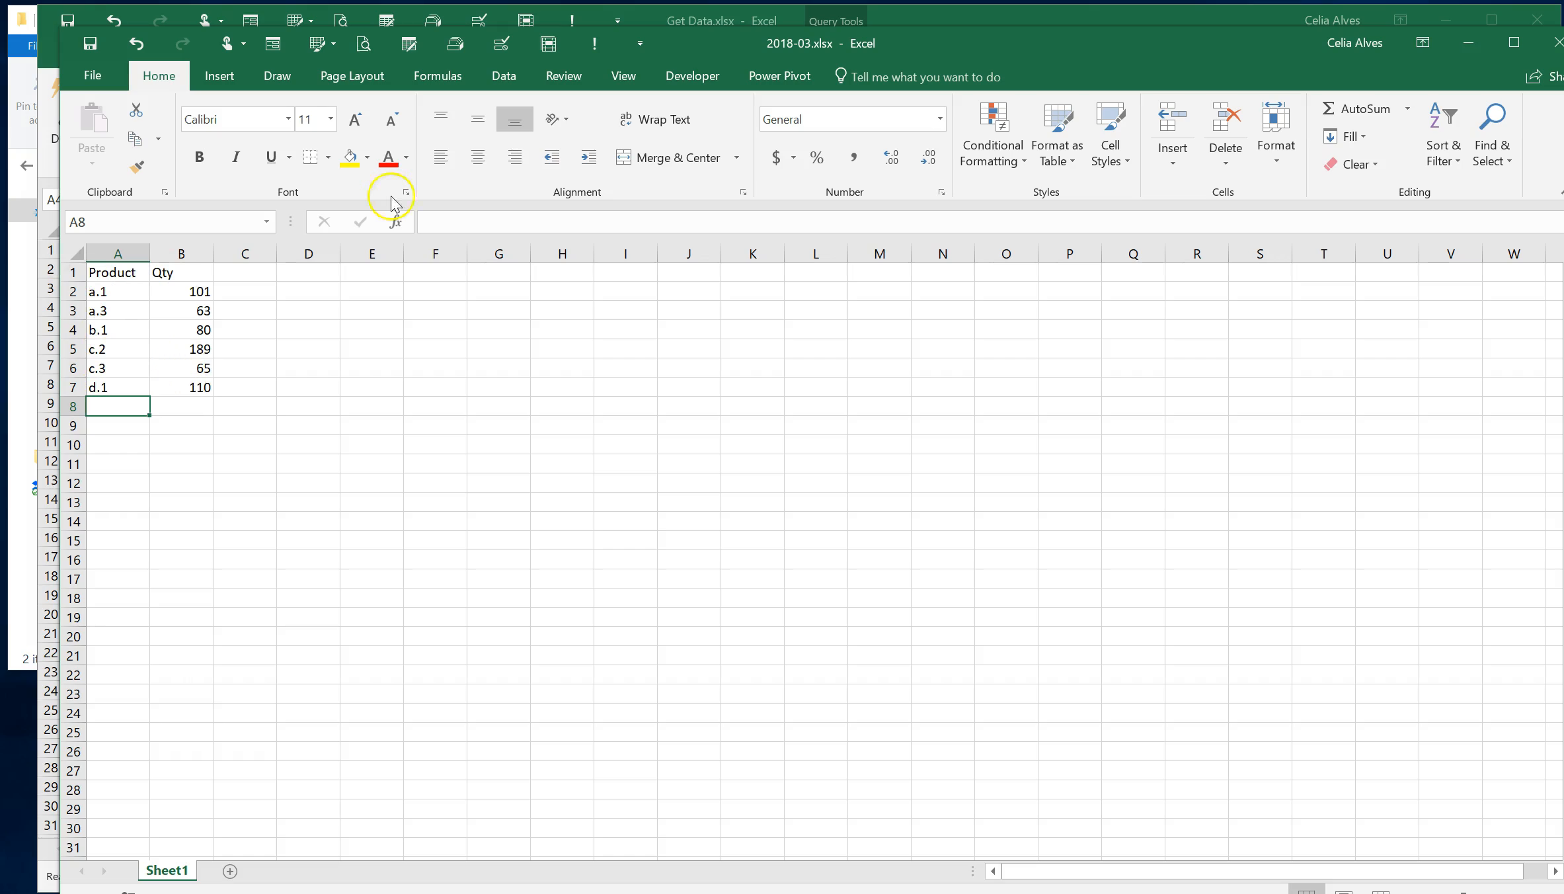
pyautogui.click(1557, 46)
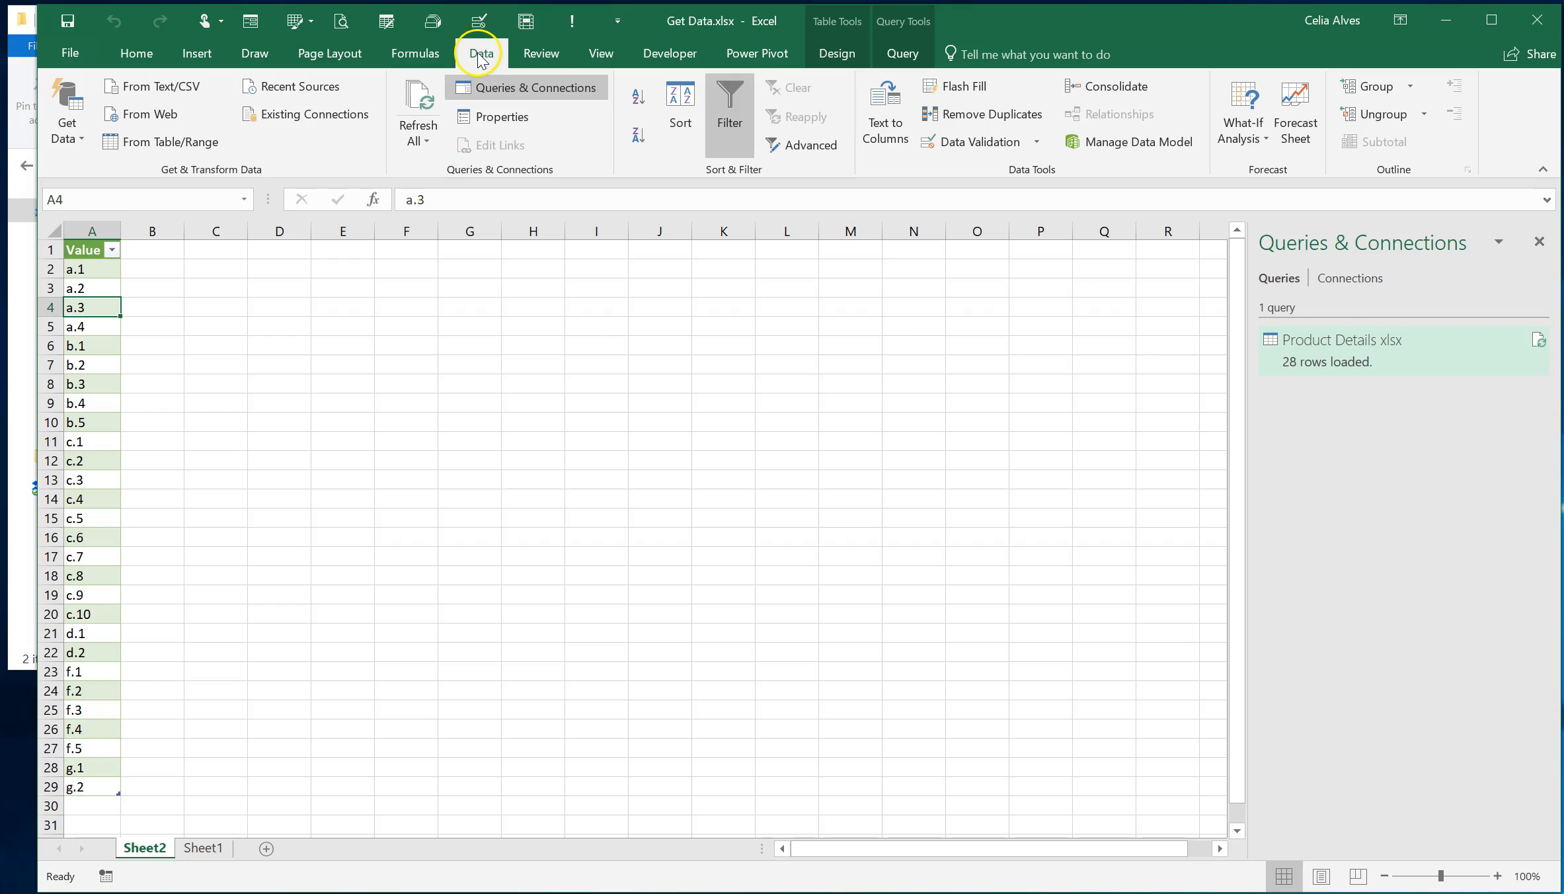
# Start a data import from a folder in Get Data.xlsx, using the Monthly Sale Reports folder inside Video as the source.
pyautogui.click(64, 130)
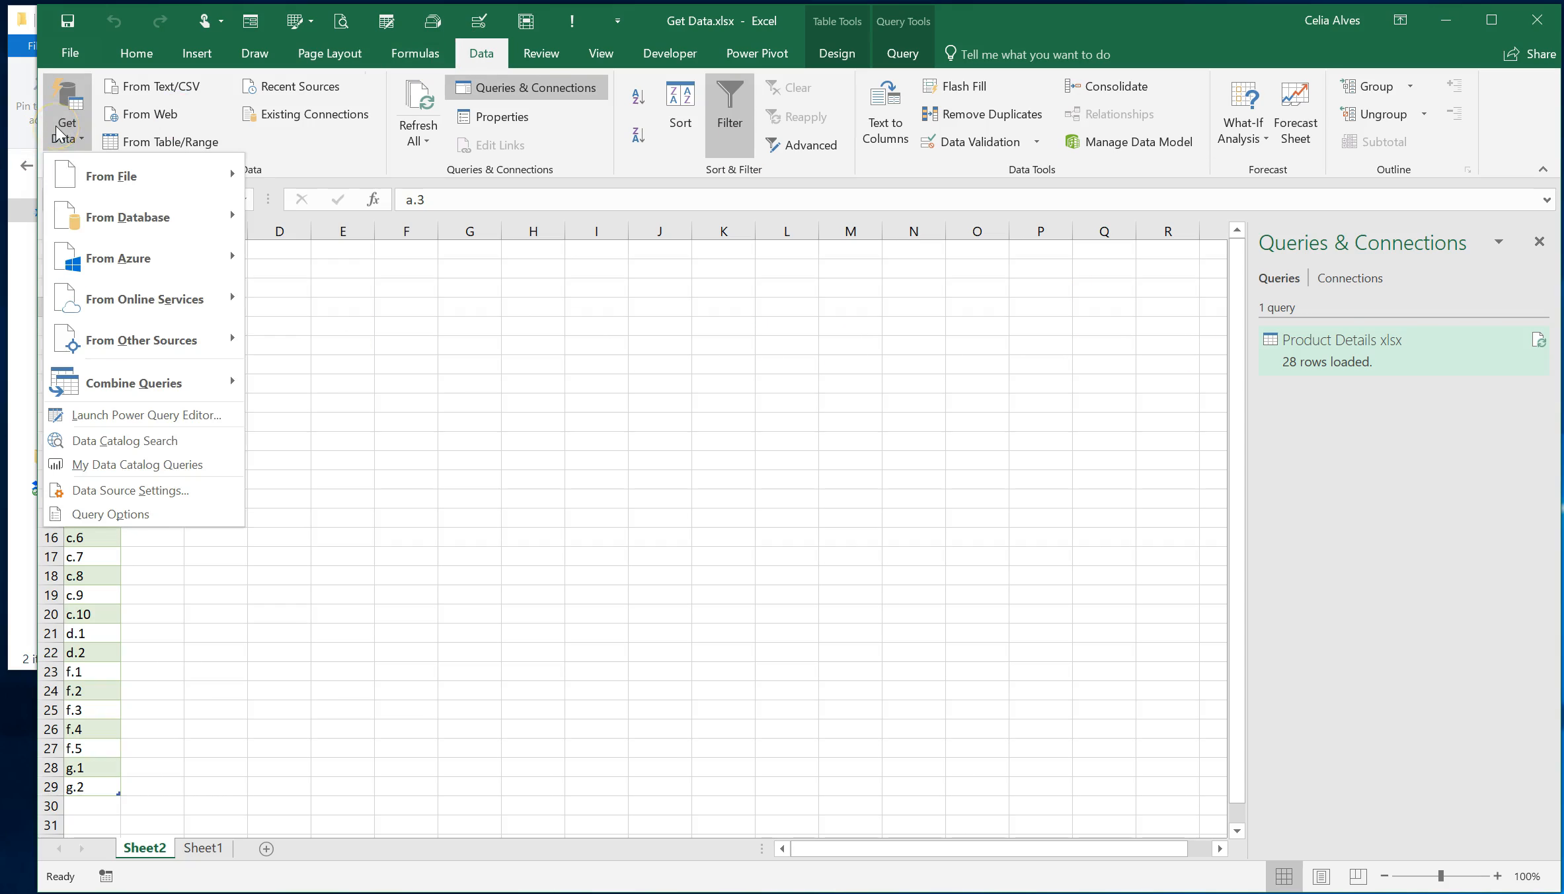
pyautogui.moveTo(102, 189)
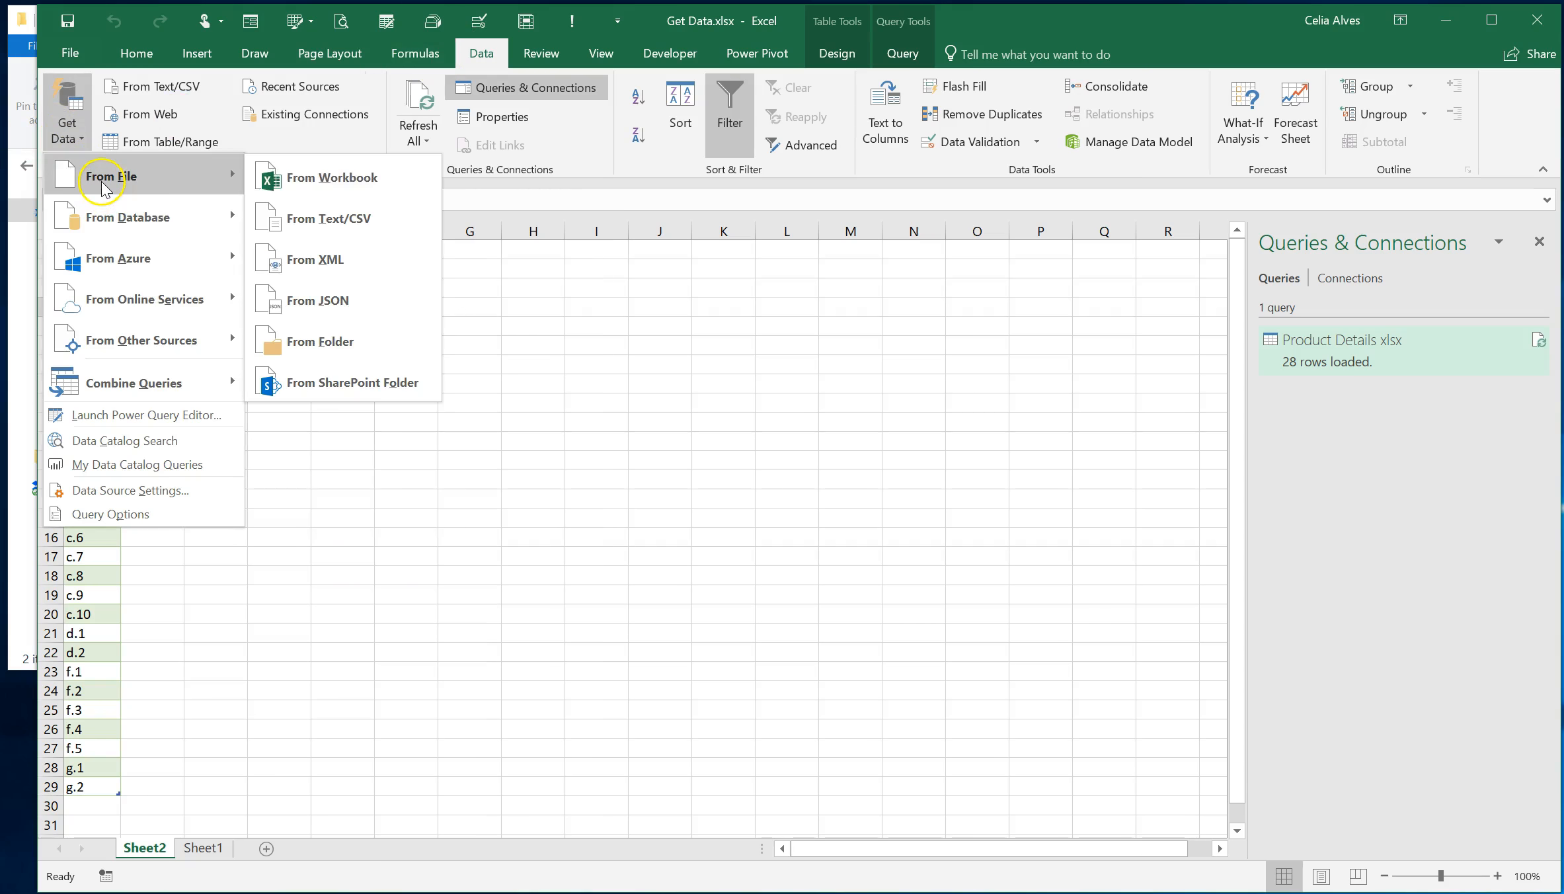
pyautogui.click(359, 341)
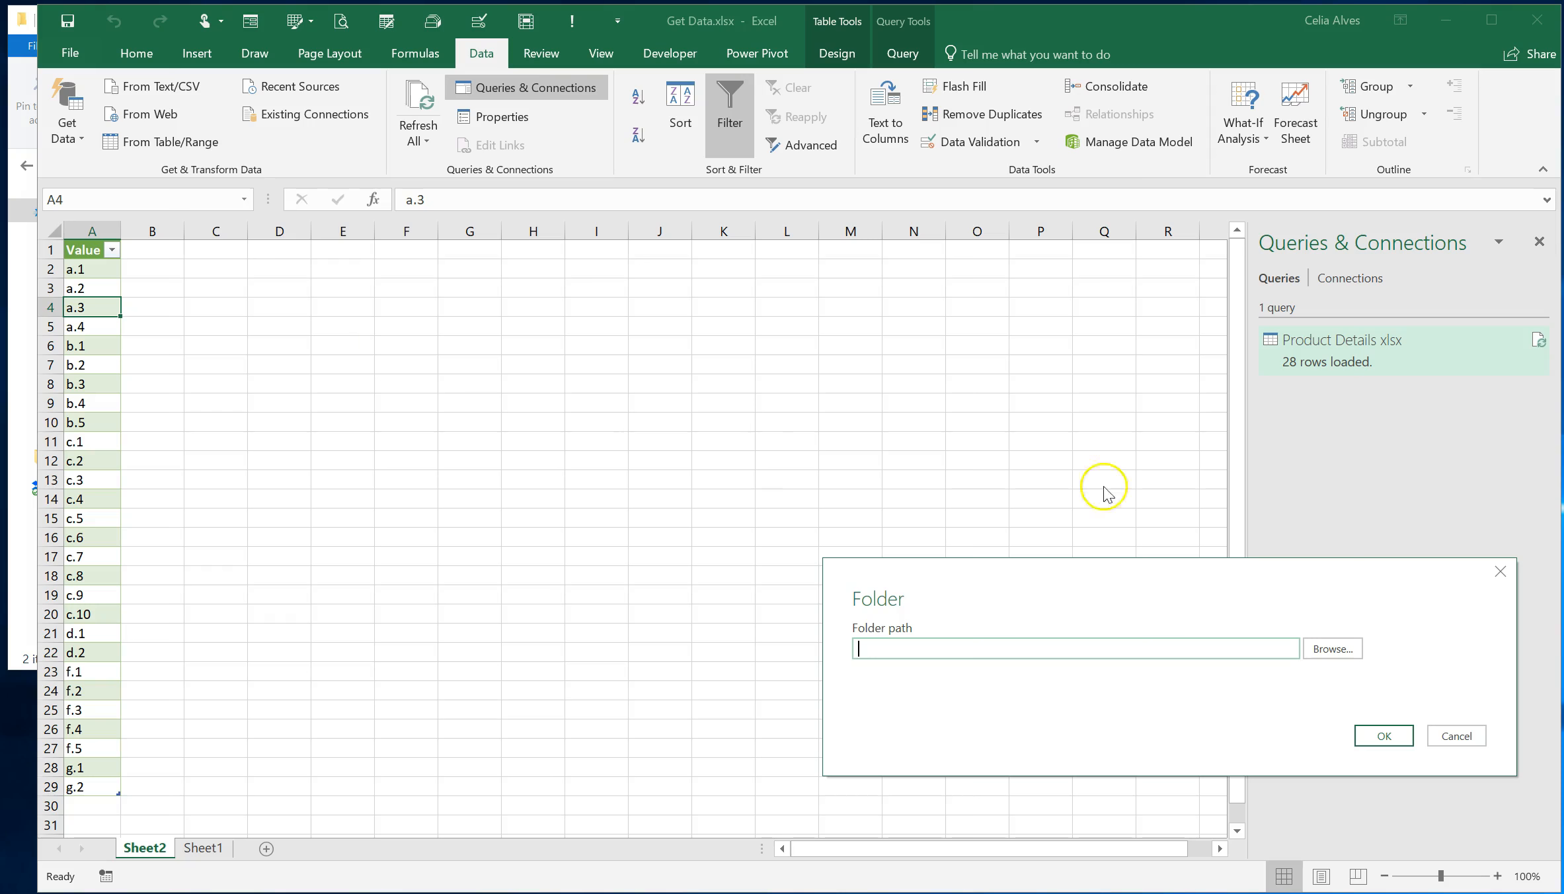
pyautogui.click(1334, 648)
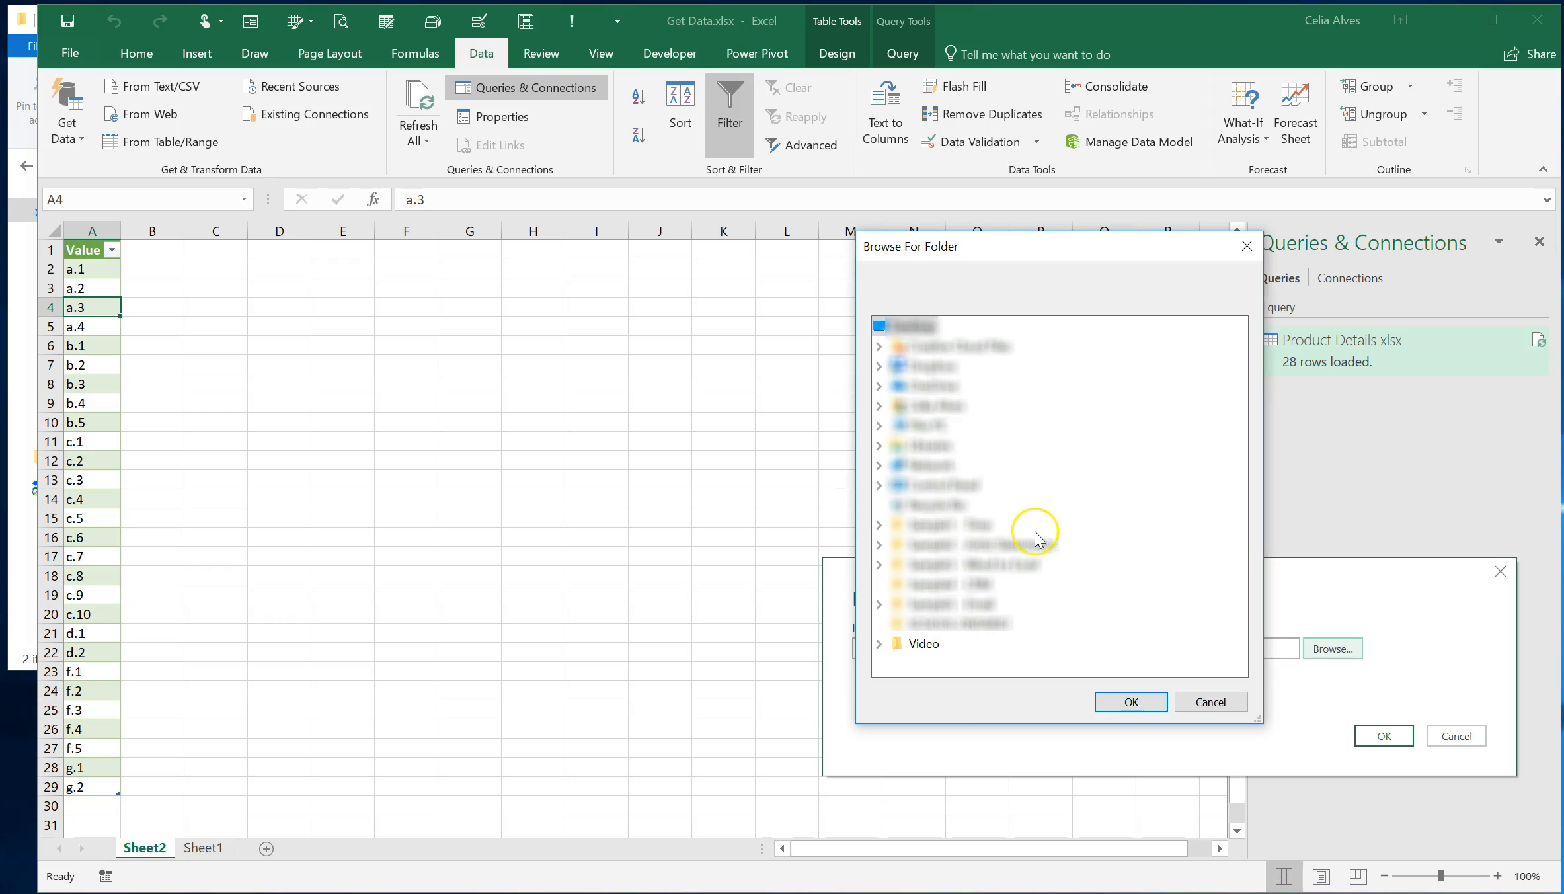
pyautogui.doubleClick(938, 644)
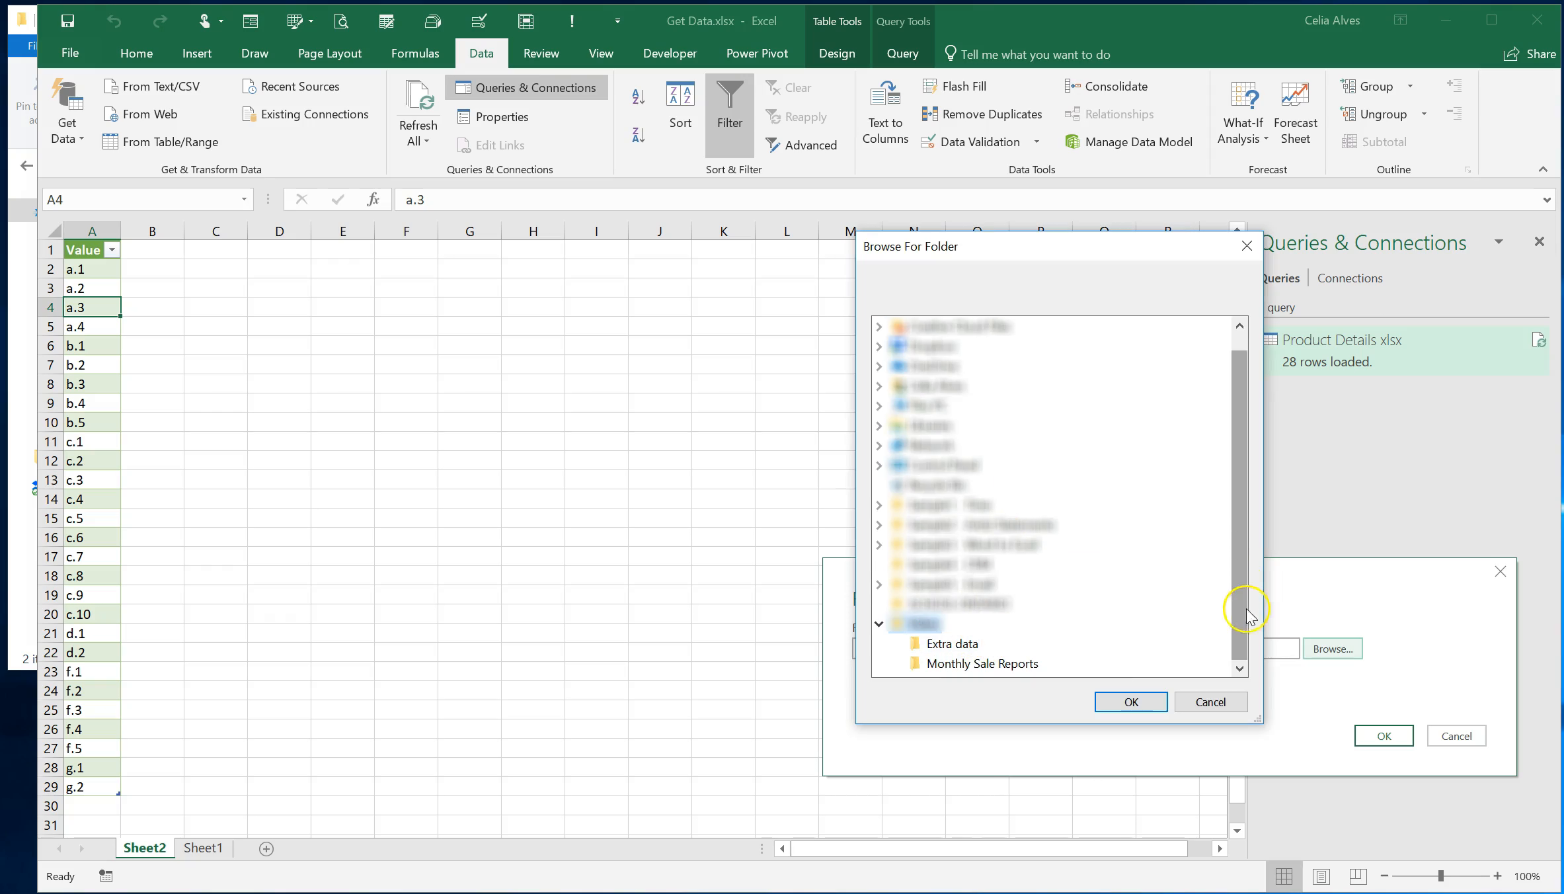
pyautogui.click(995, 663)
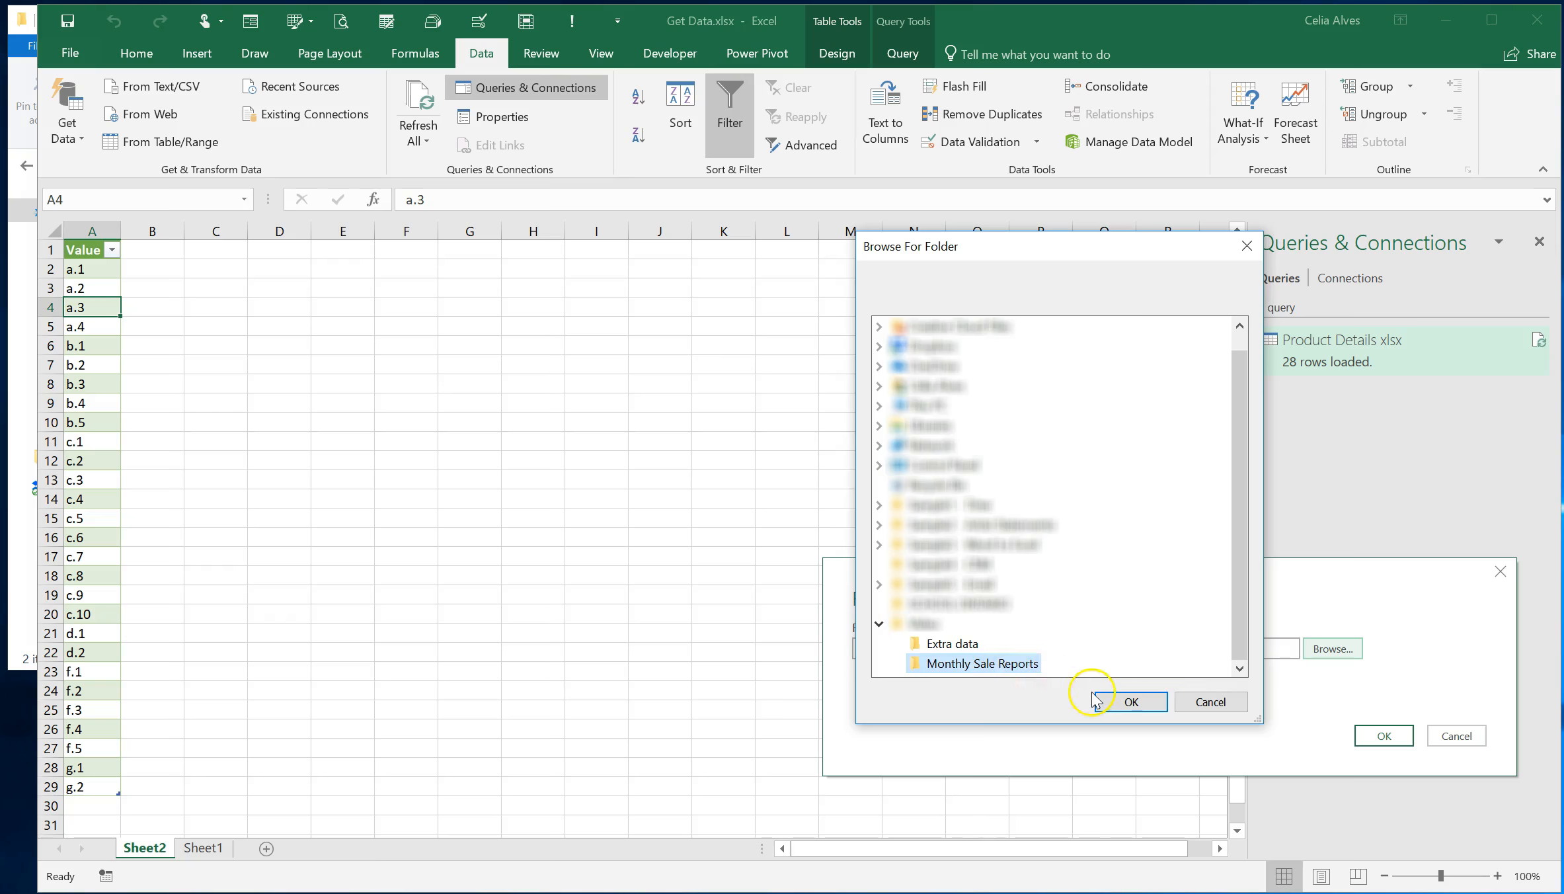
pyautogui.click(1116, 701)
pyautogui.click(1391, 748)
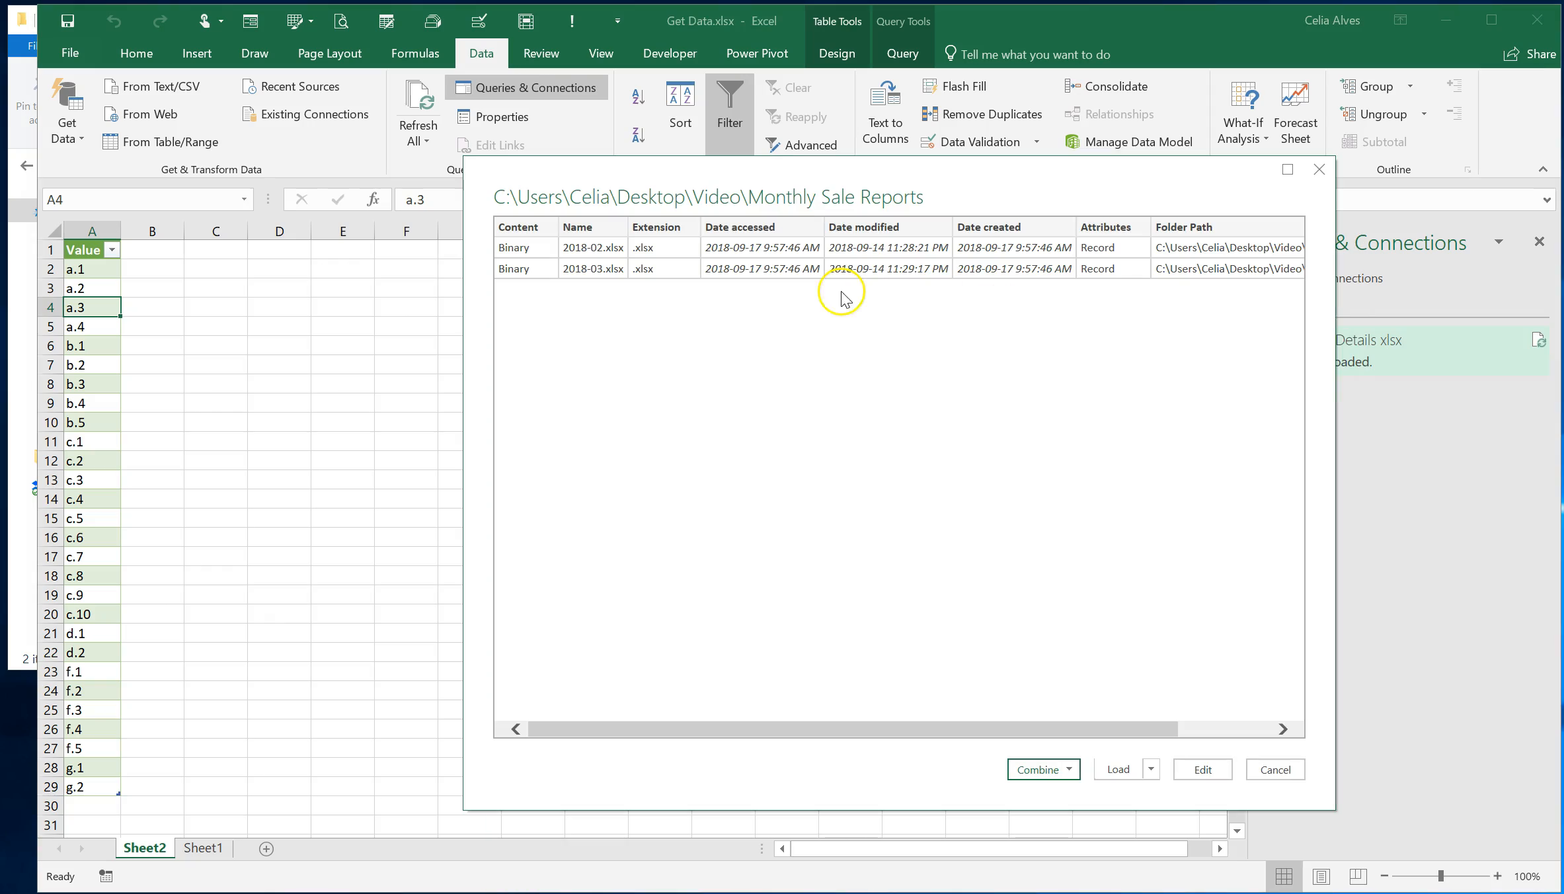
# Widen the folder preview to review the listed files and open the query for editing in Power Query Editor.
pyautogui.moveTo(1337, 449); pyautogui.dragTo(1507, 448)
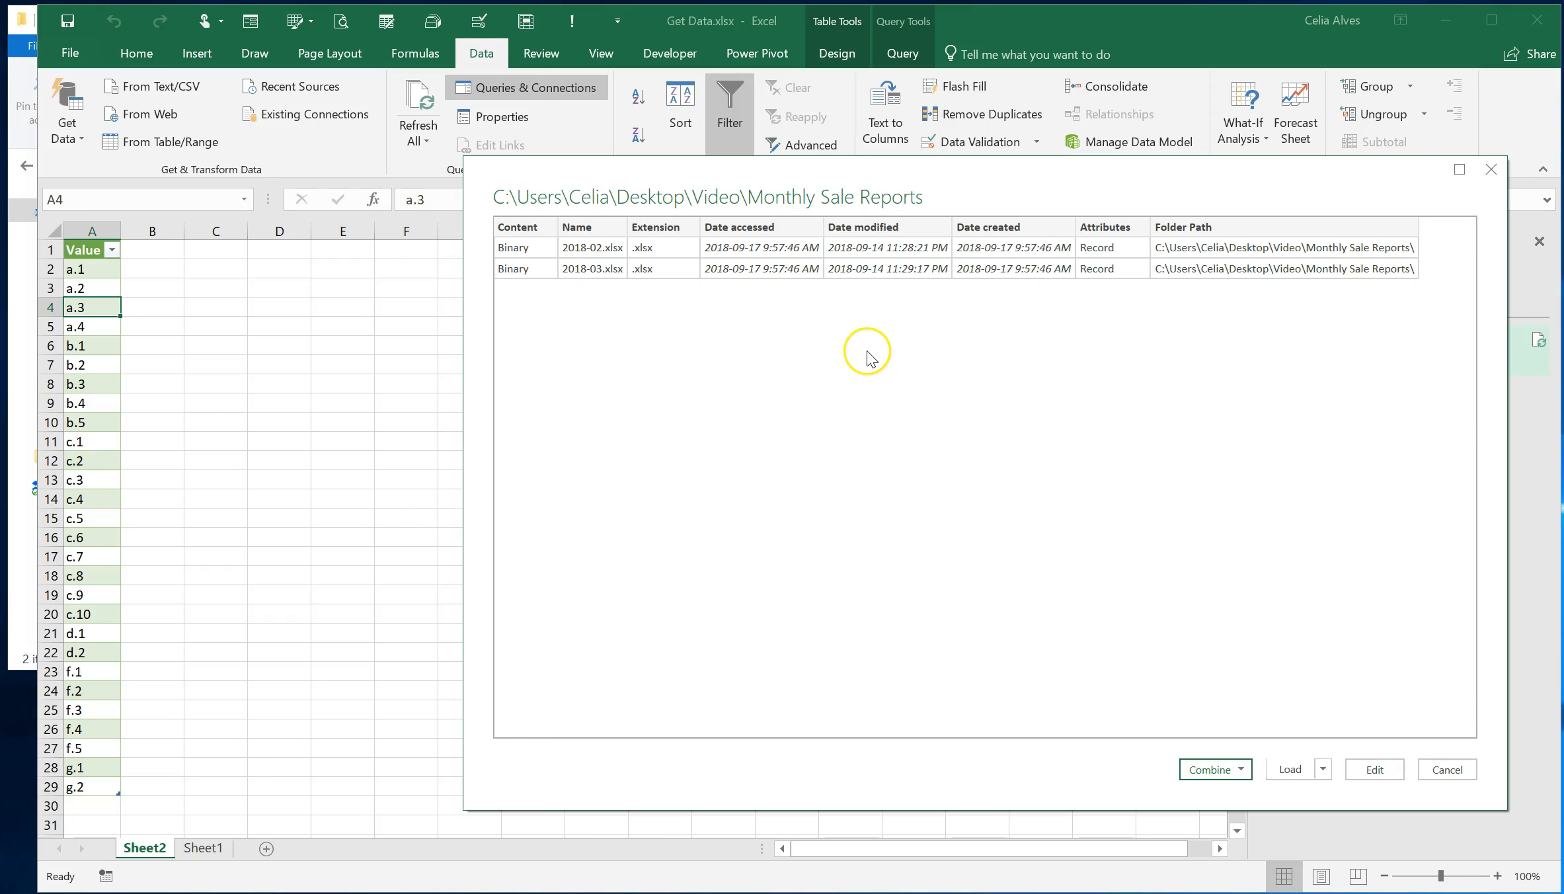
pyautogui.click(871, 244)
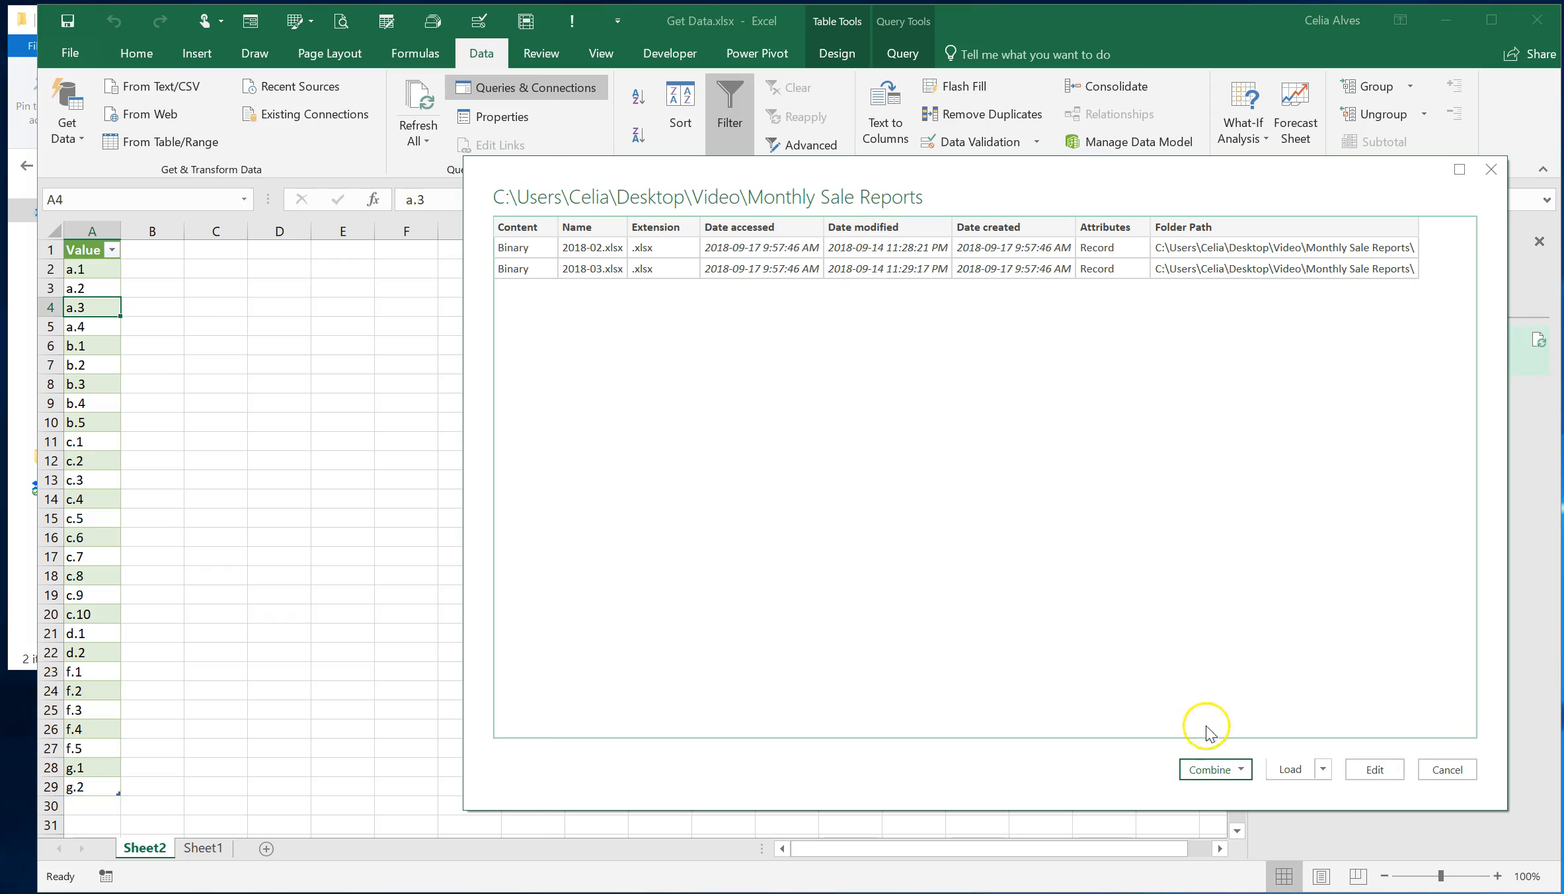
pyautogui.click(1373, 766)
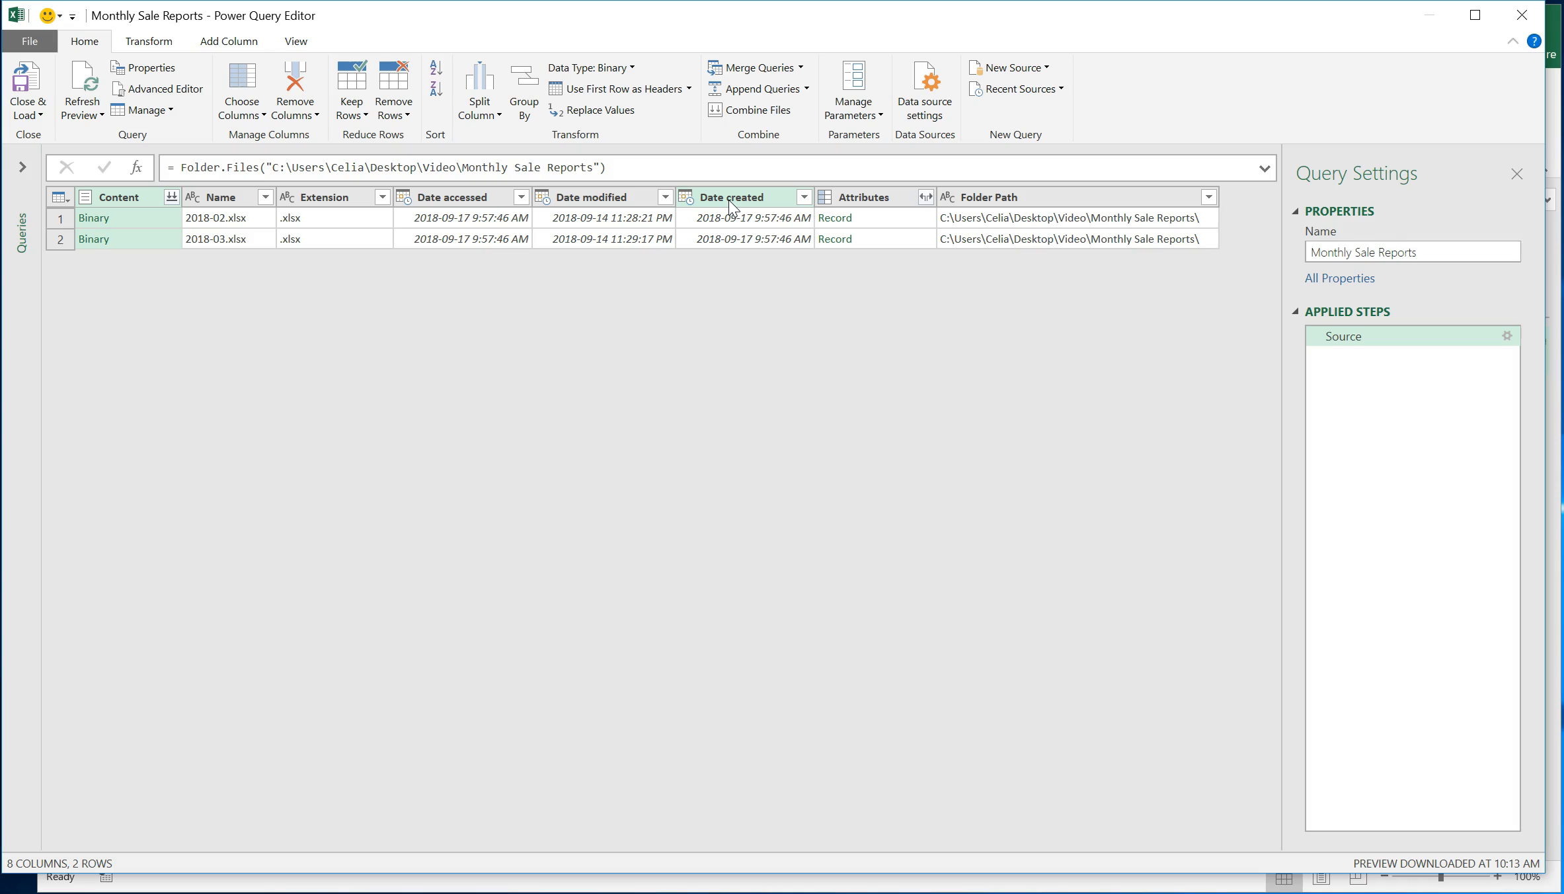
# Sort the file list by Date modified in descending order.
pyautogui.click(639, 202)
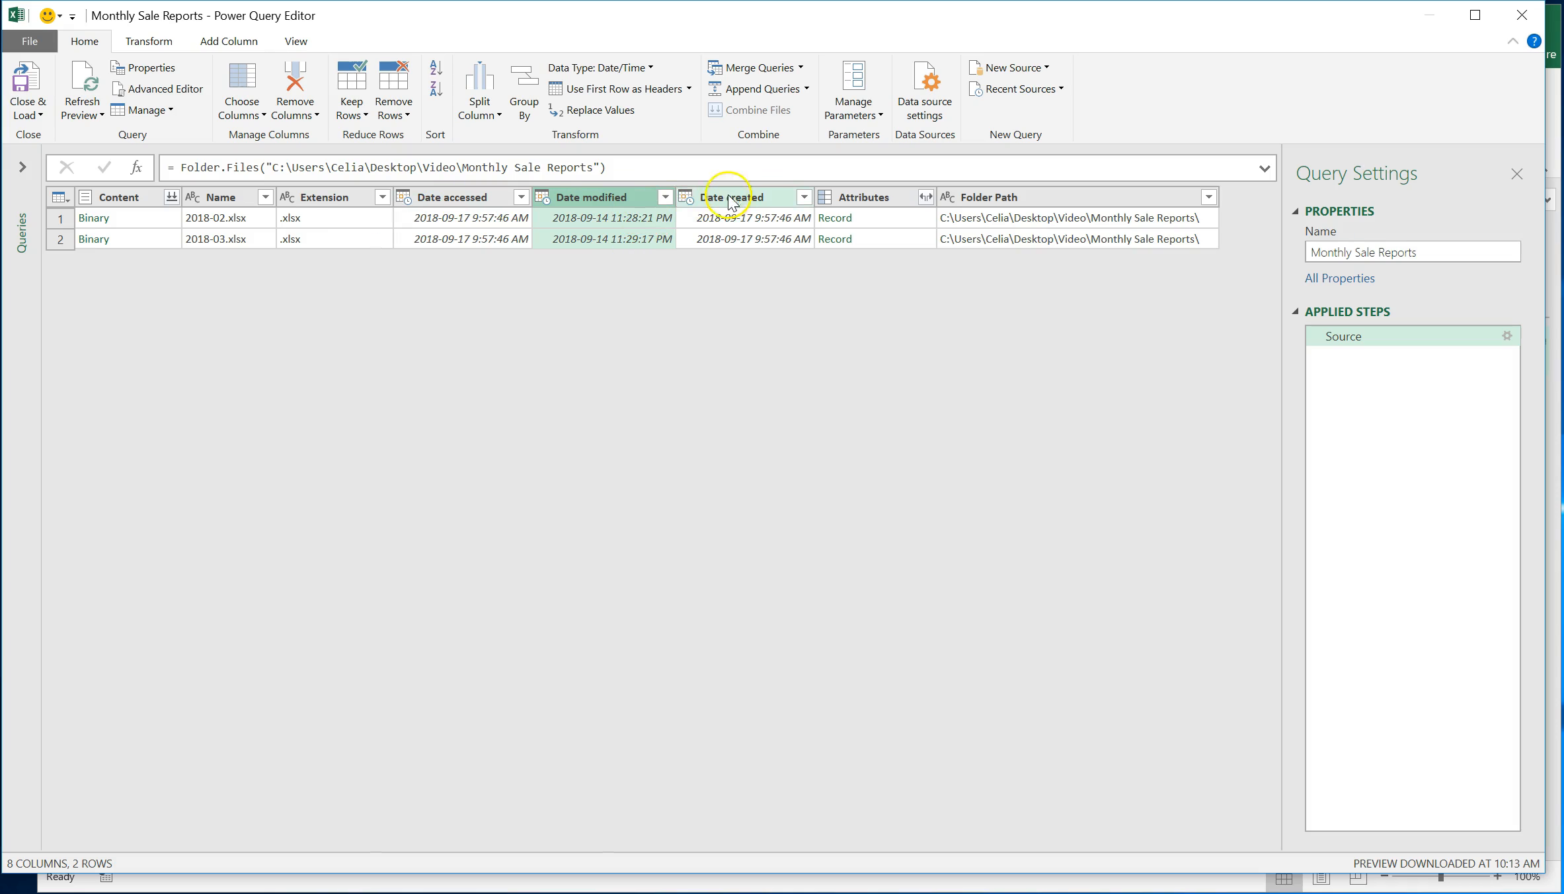
pyautogui.click(667, 198)
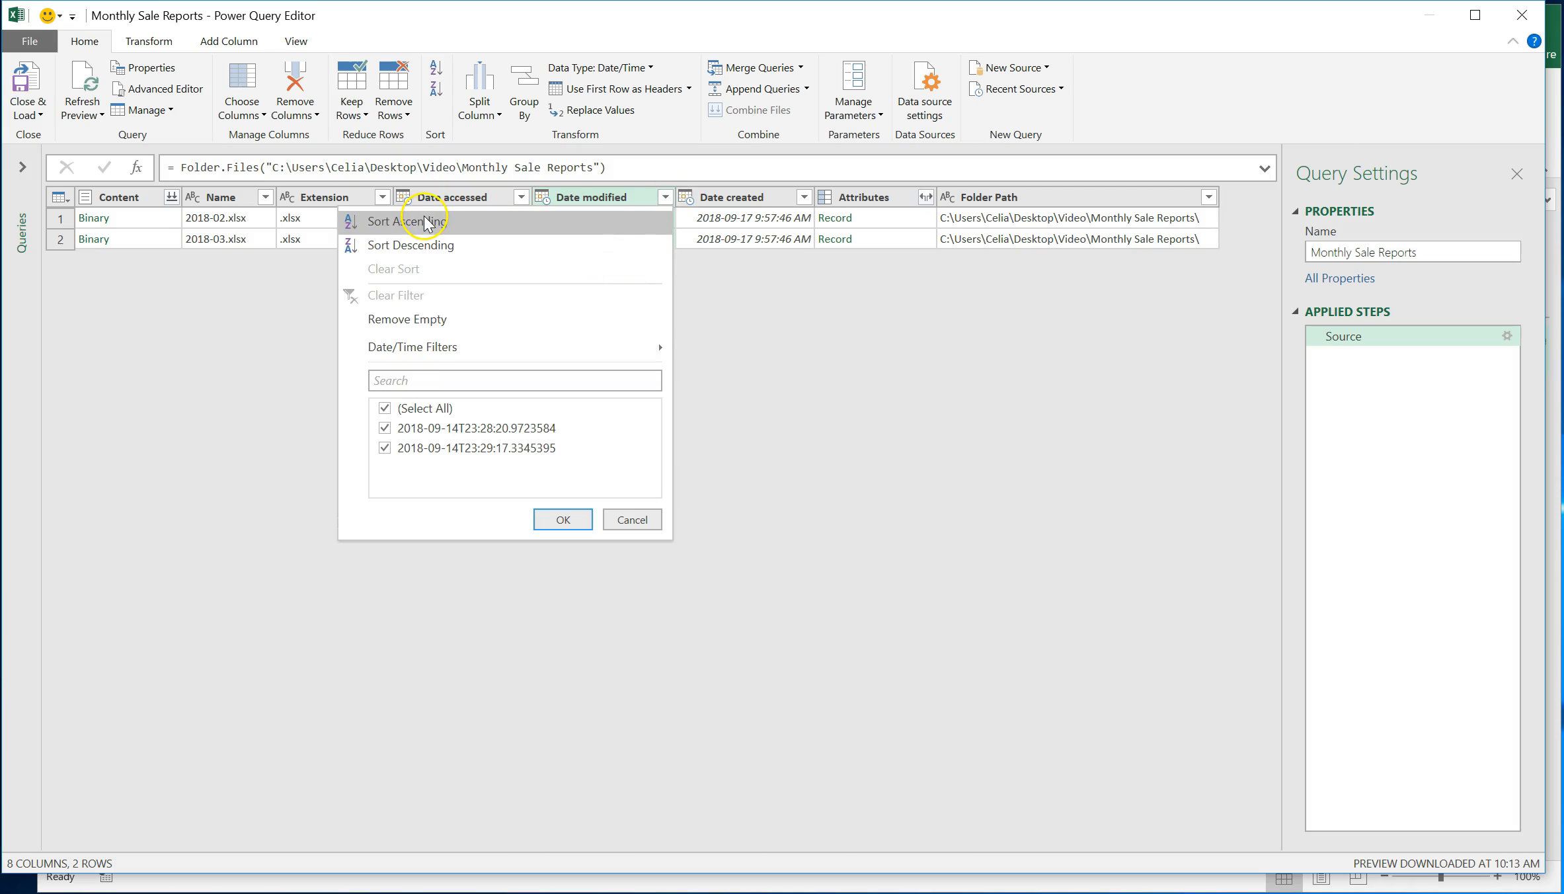
pyautogui.click(430, 247)
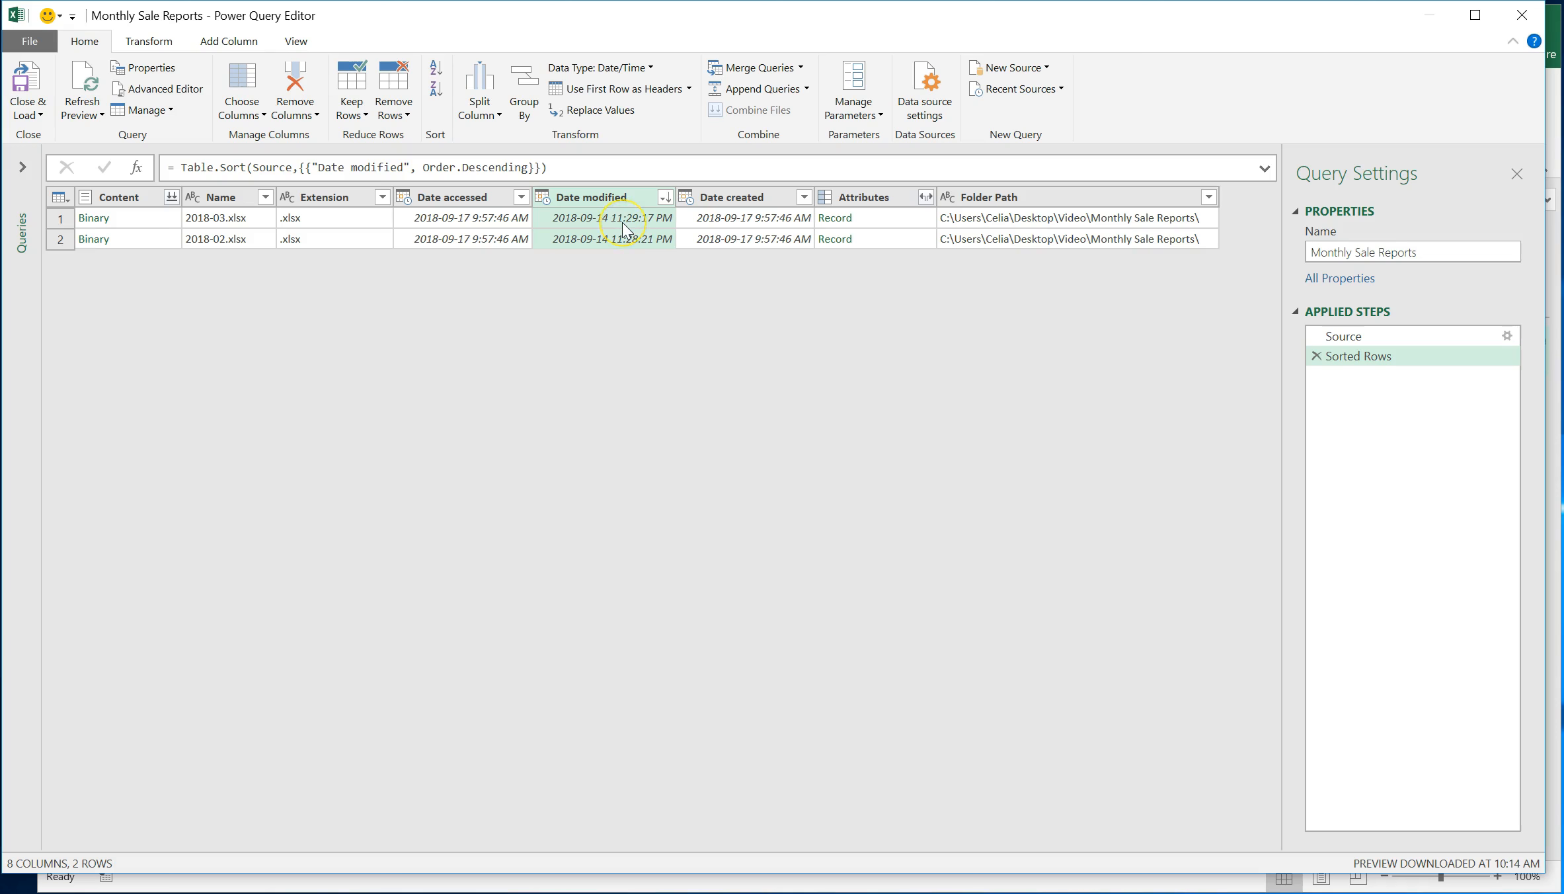
# Keep only the top 1 row of the sorted file list.
pyautogui.click(368, 118)
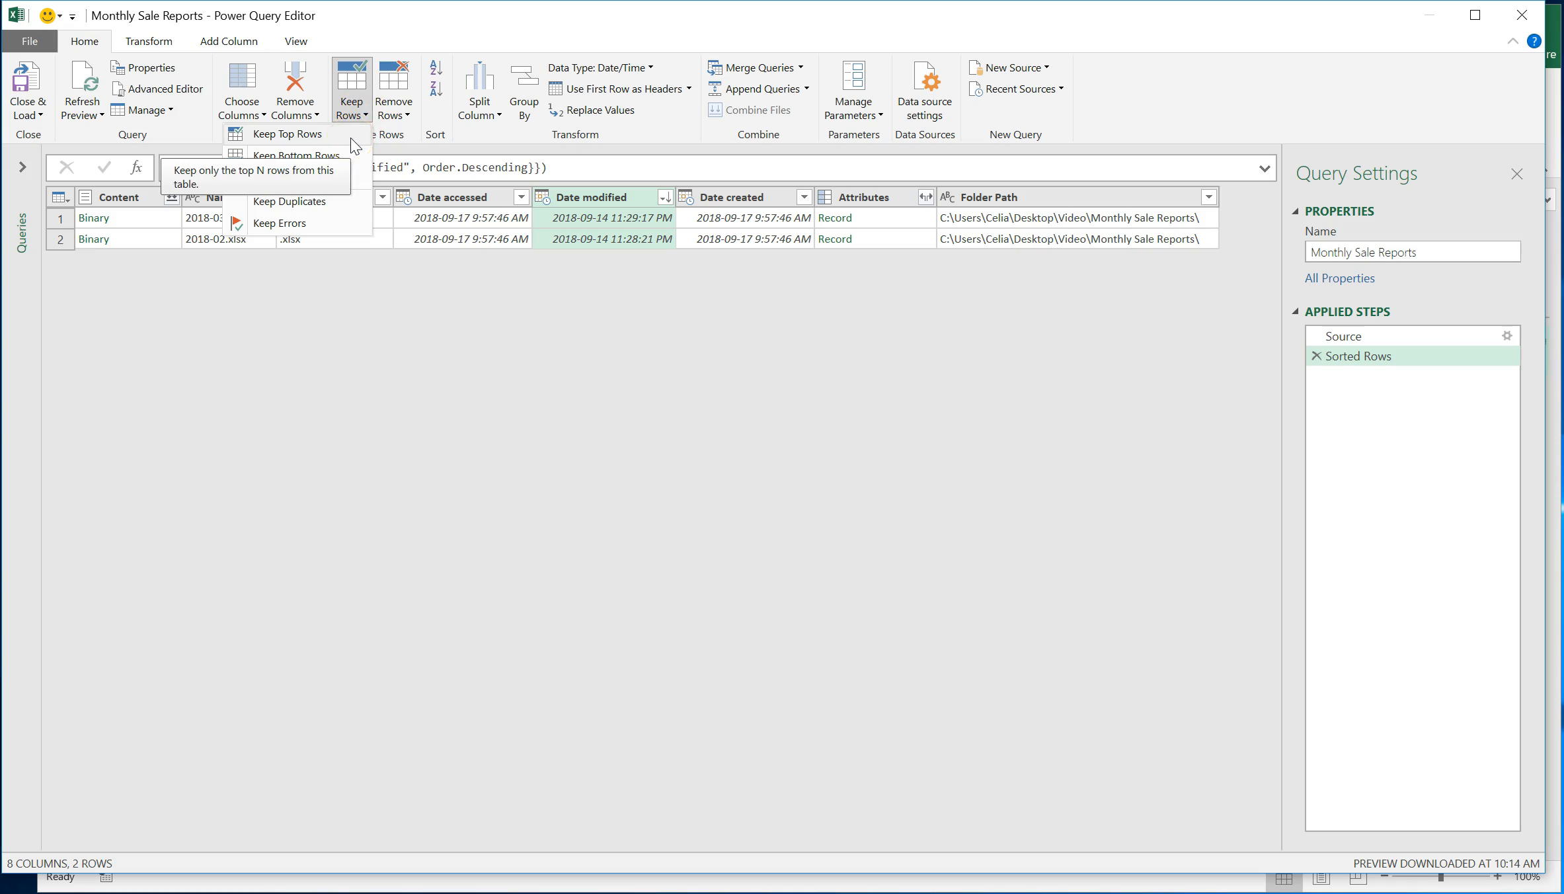
pyautogui.click(351, 137)
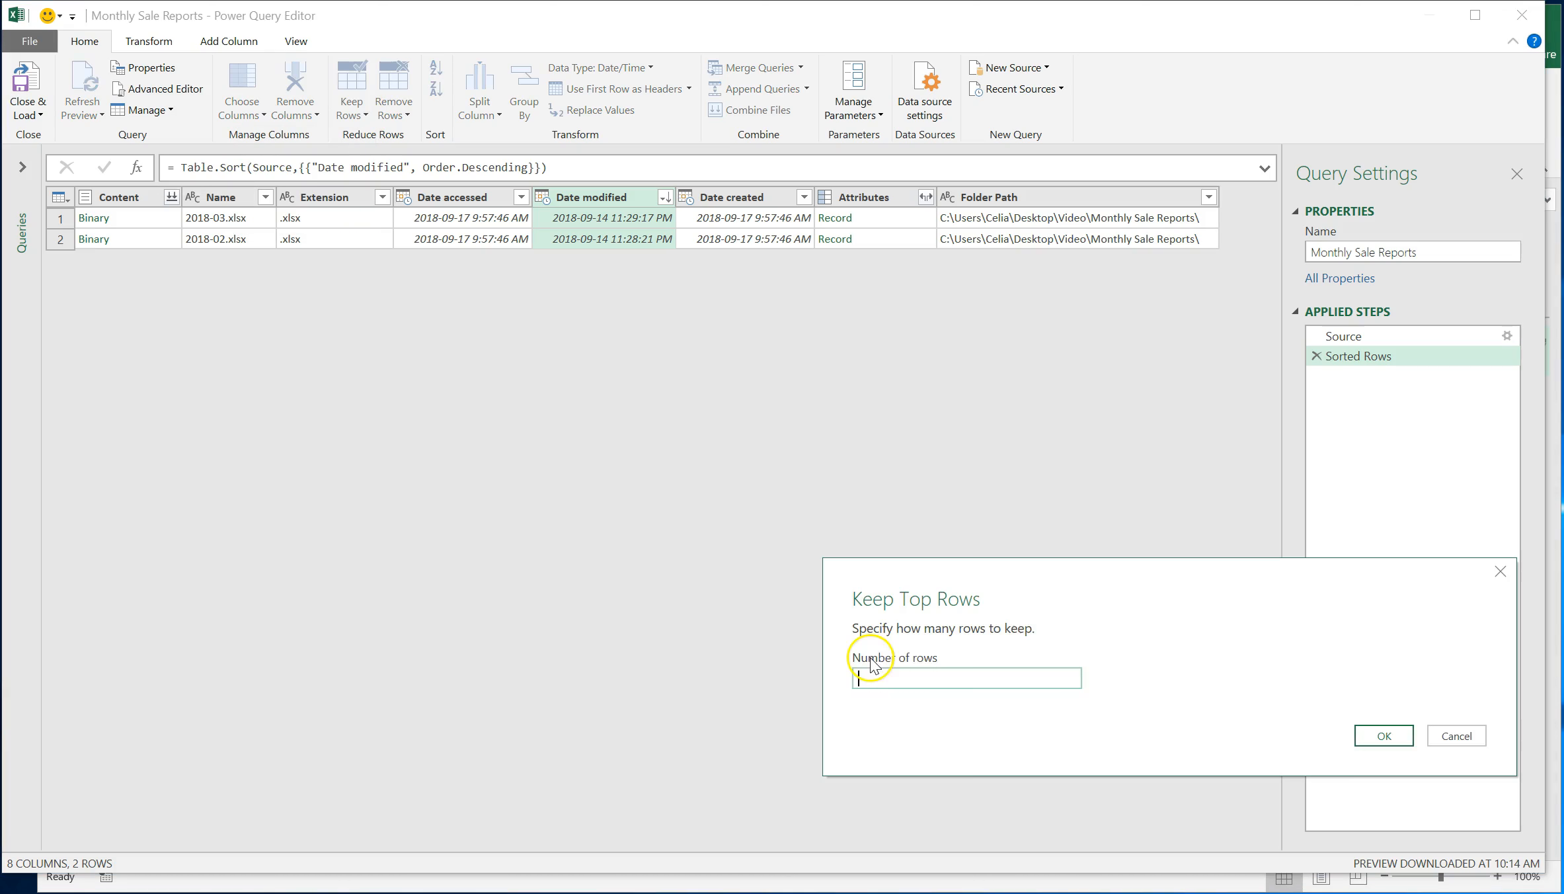
pyautogui.write('1')
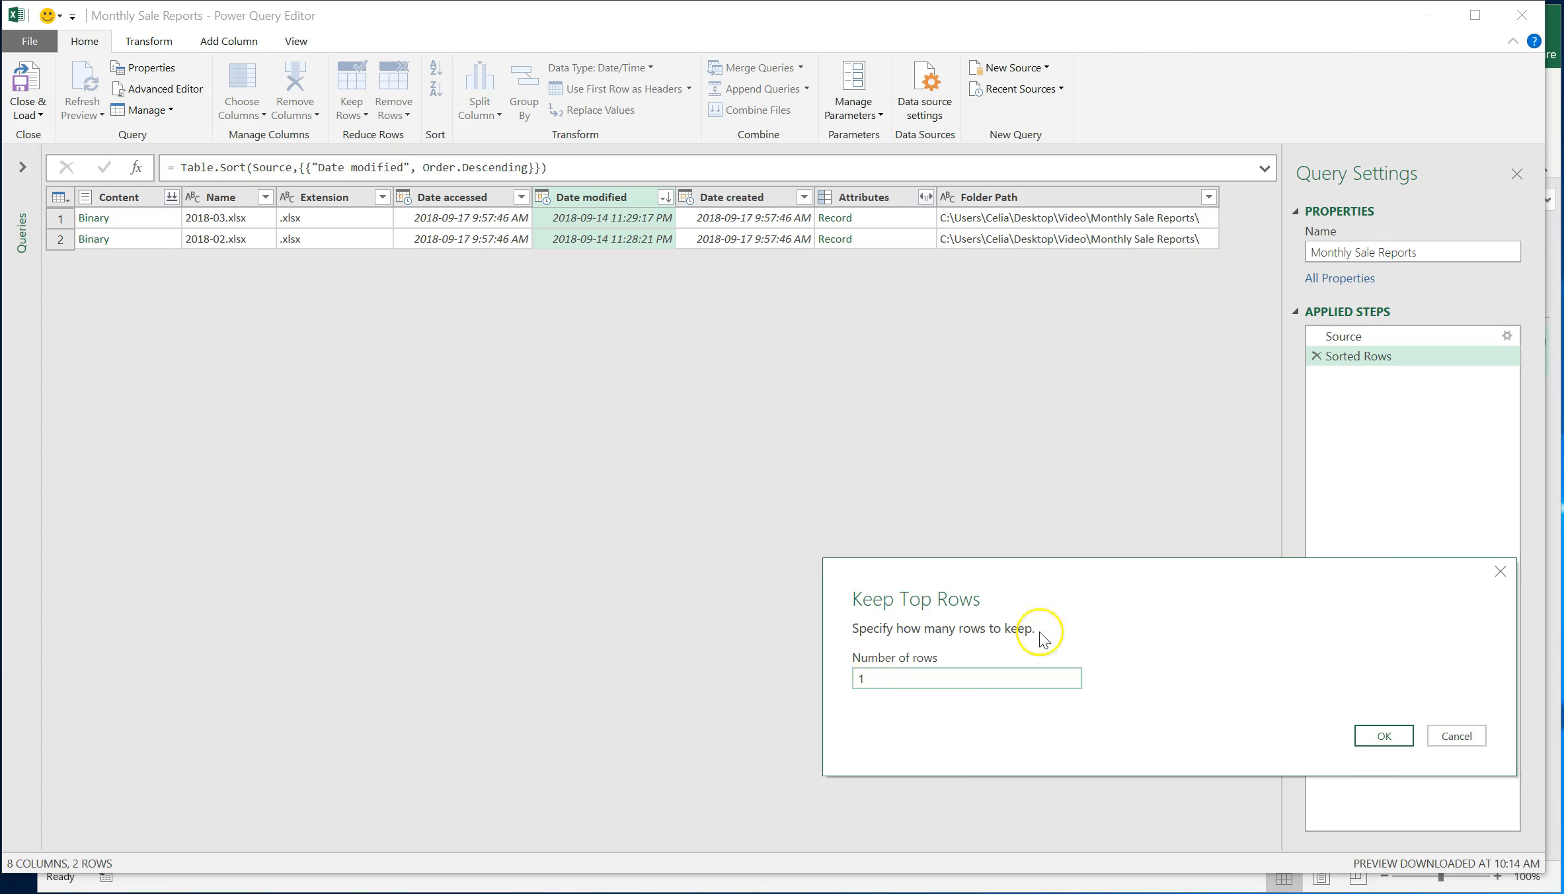
pyautogui.click(1388, 735)
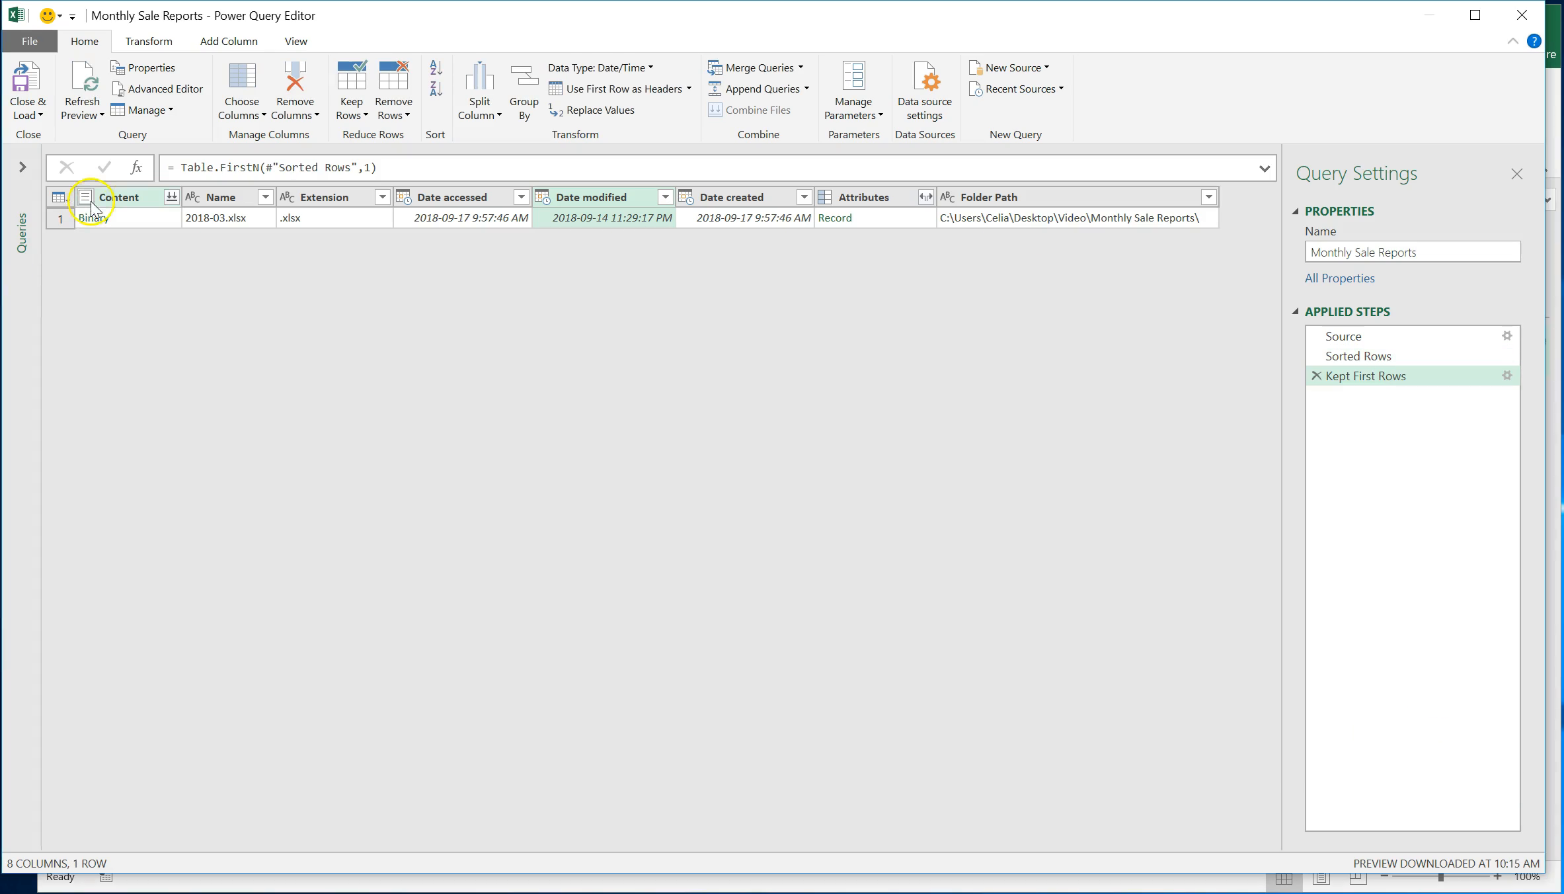
# Combine the files in the Content column using Sheet1 of the first file, and remove the Source.Name column from the result.
pyautogui.click(171, 201)
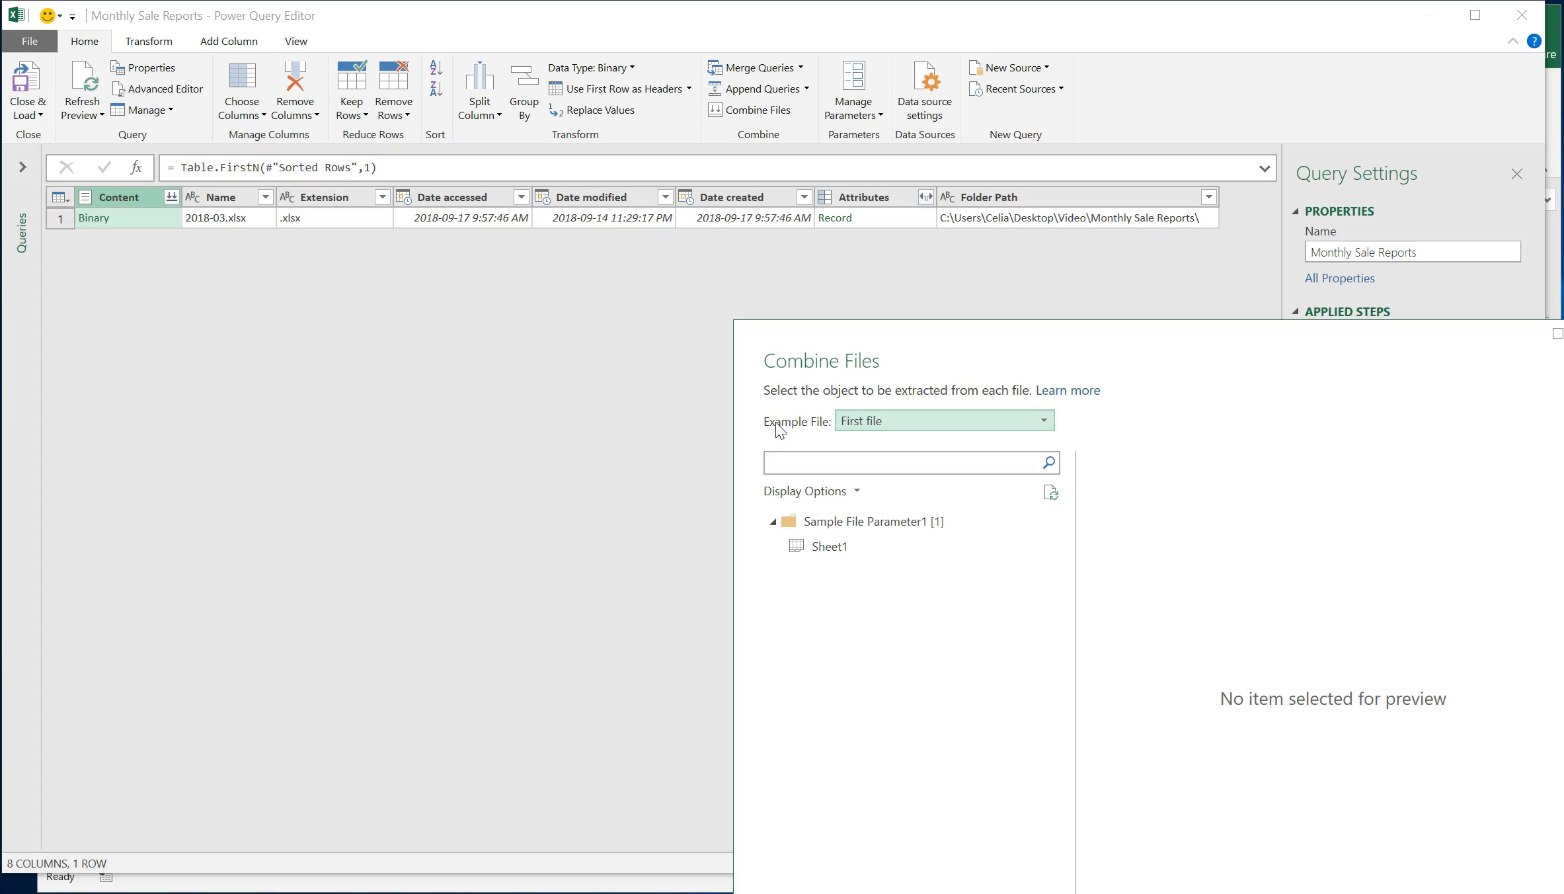
pyautogui.moveTo(953, 342); pyautogui.dragTo(793, 185)
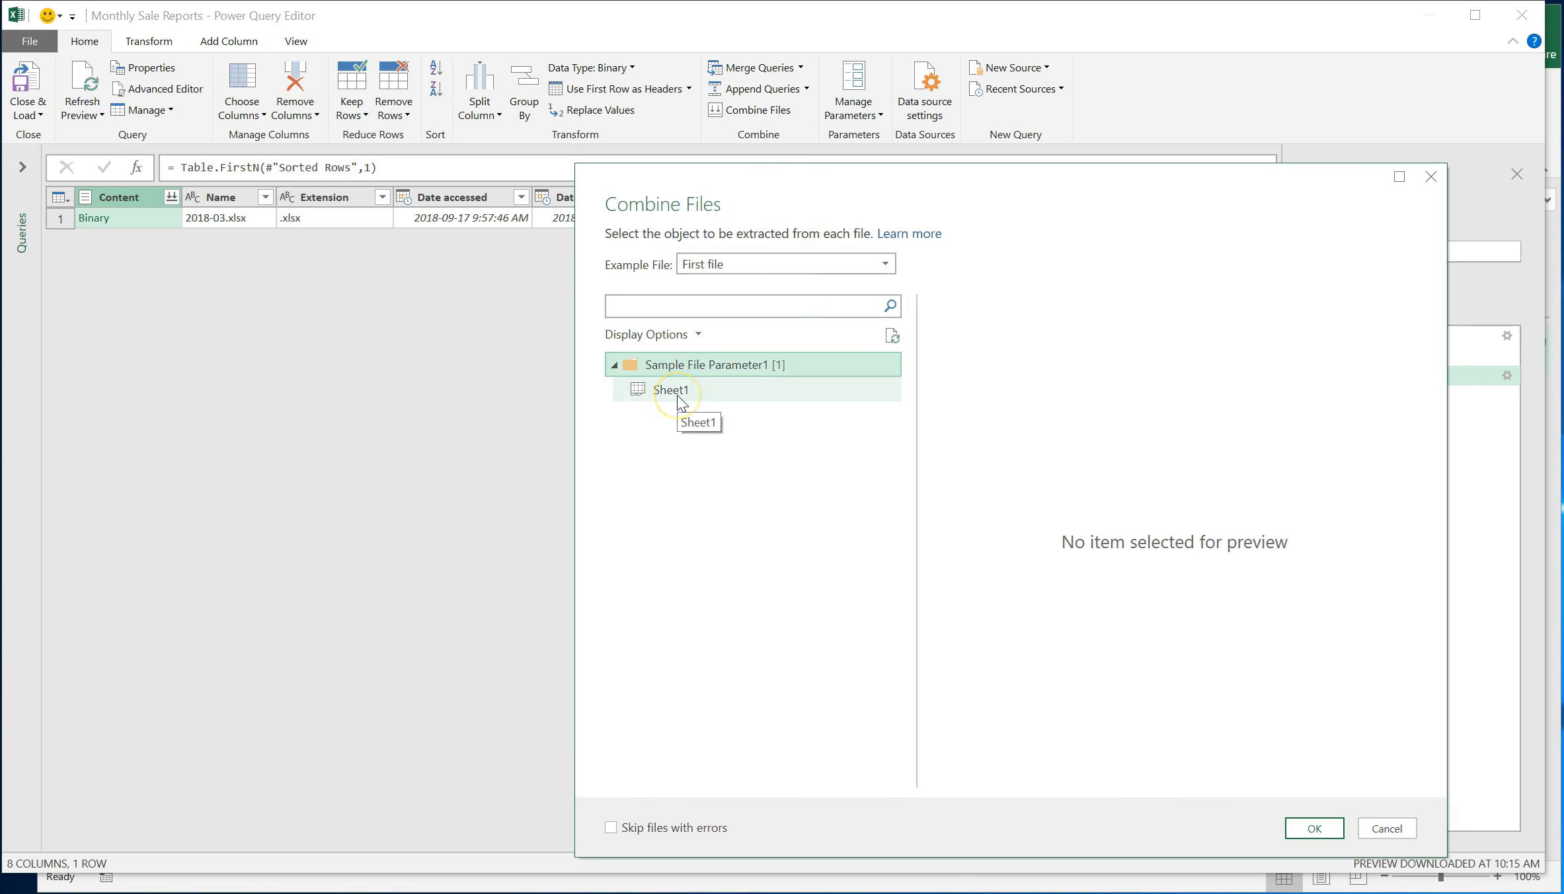
pyautogui.click(678, 395)
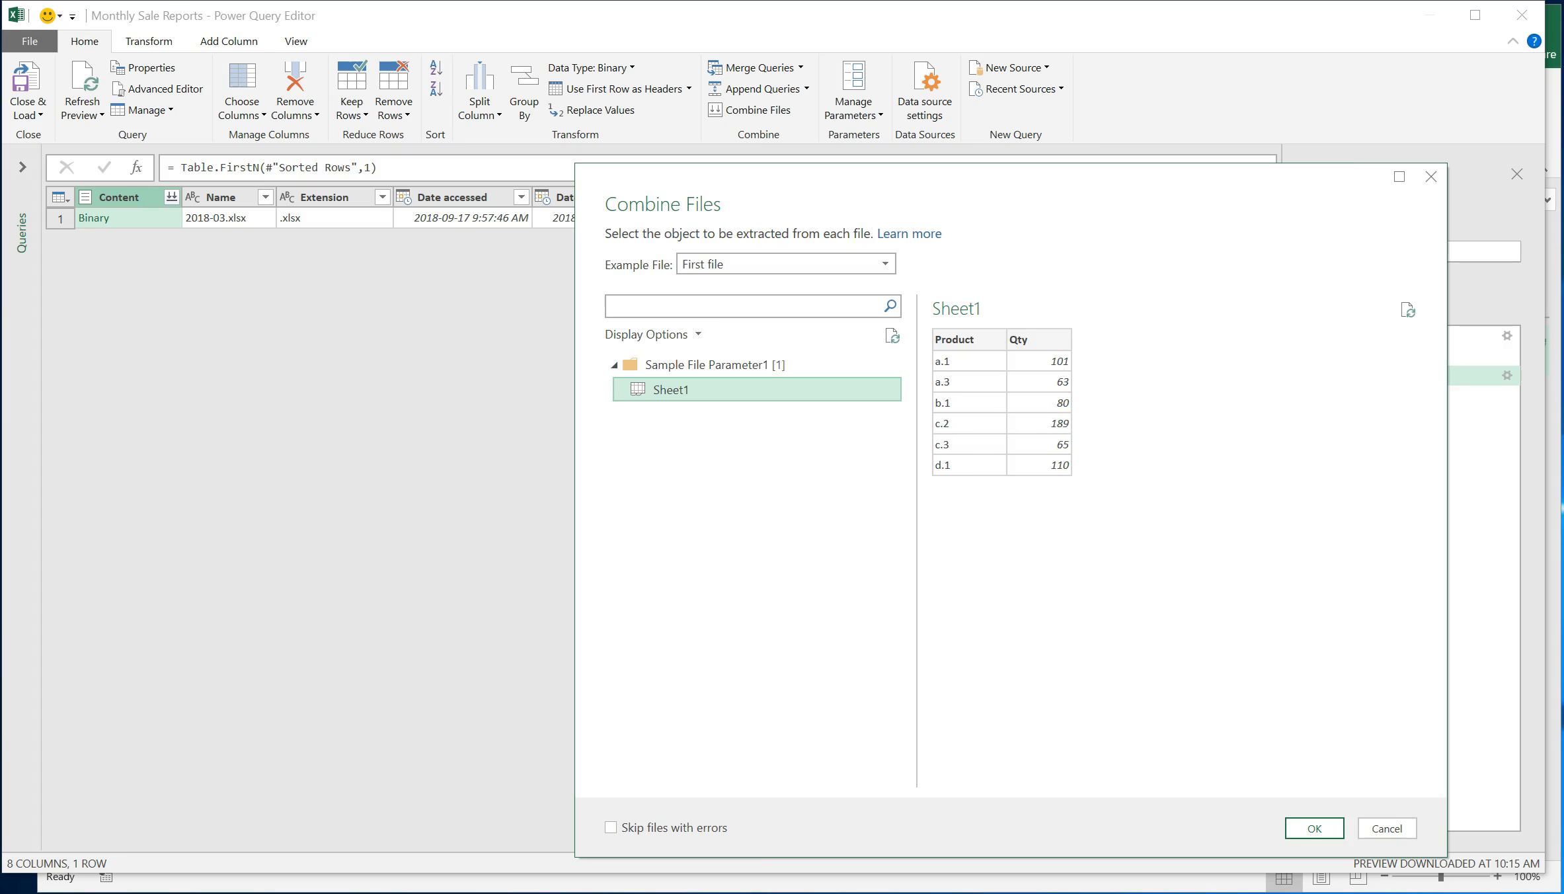
pyautogui.click(1314, 830)
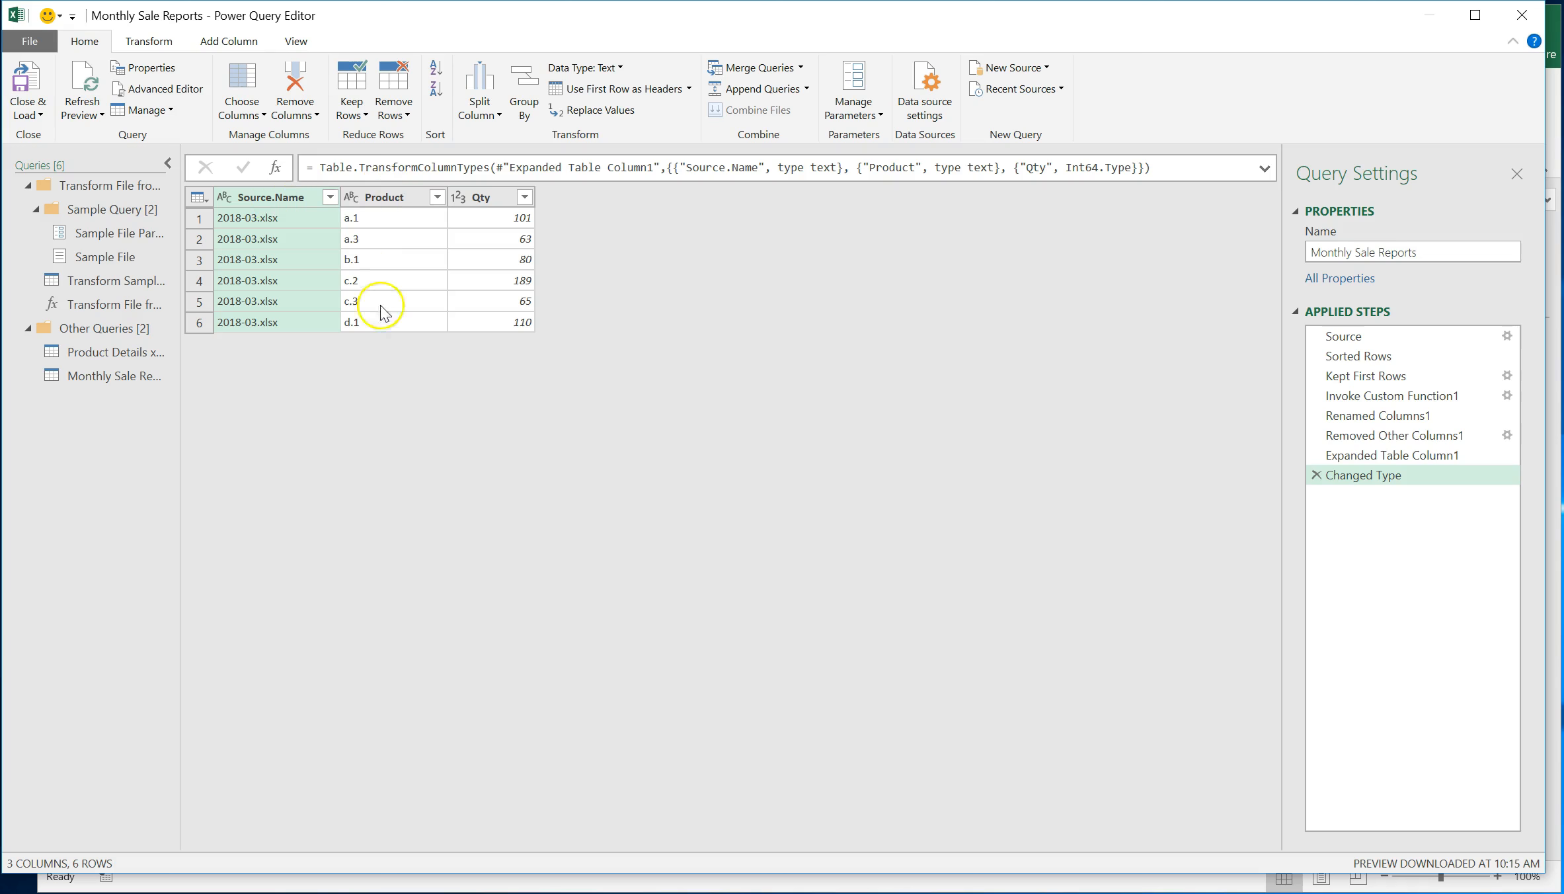
pyautogui.rightClick(252, 205)
pyautogui.click(290, 240)
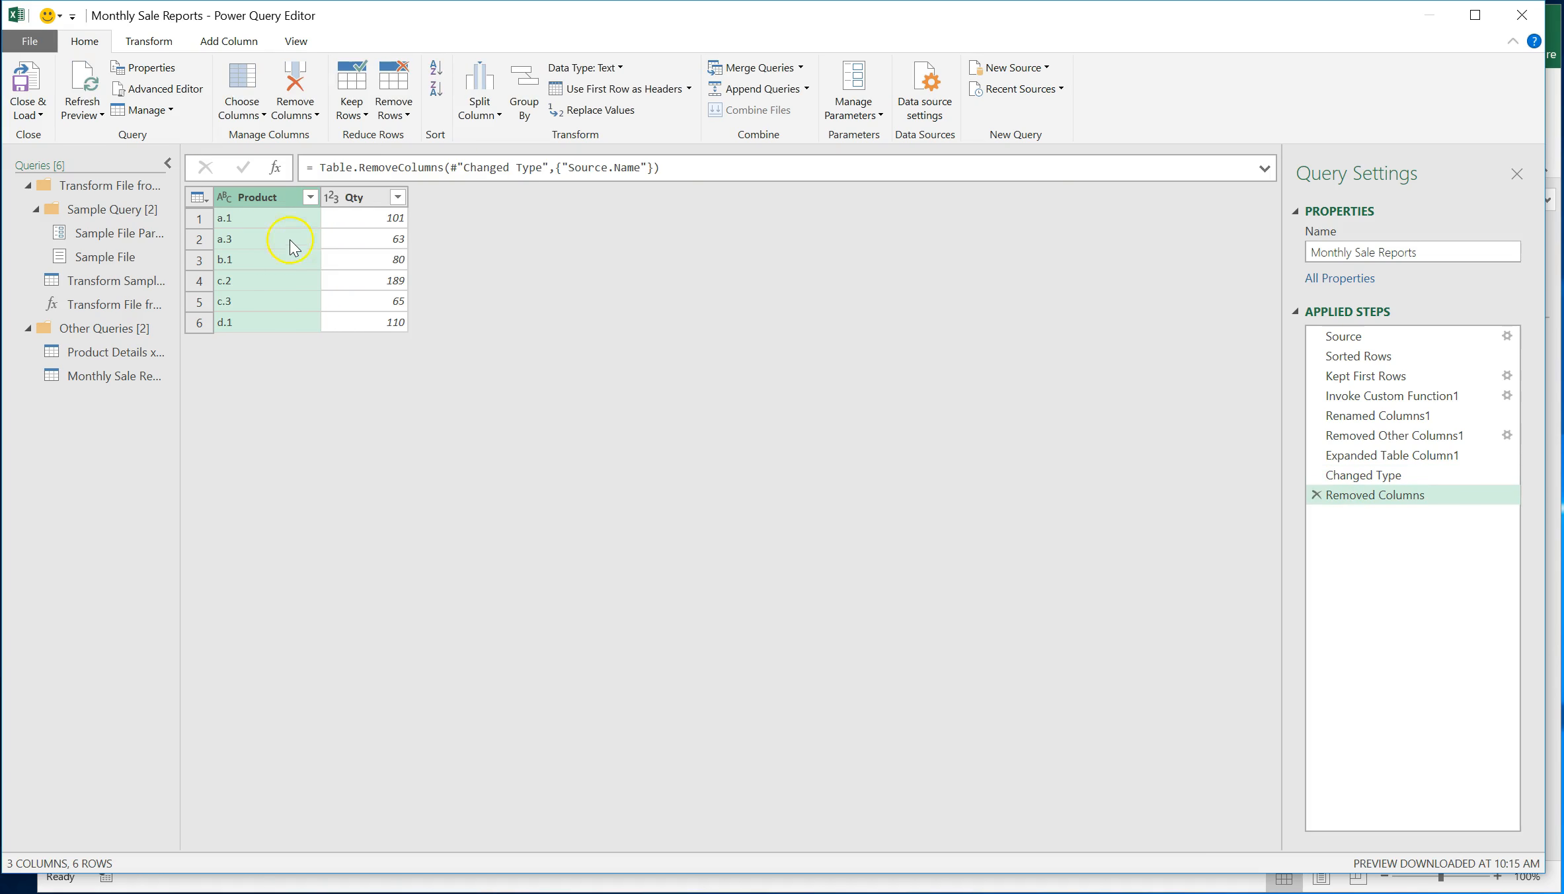
# Rename the query B2_Monthly Sale Reports and load it into the workbook.
pyautogui.click(1446, 251)
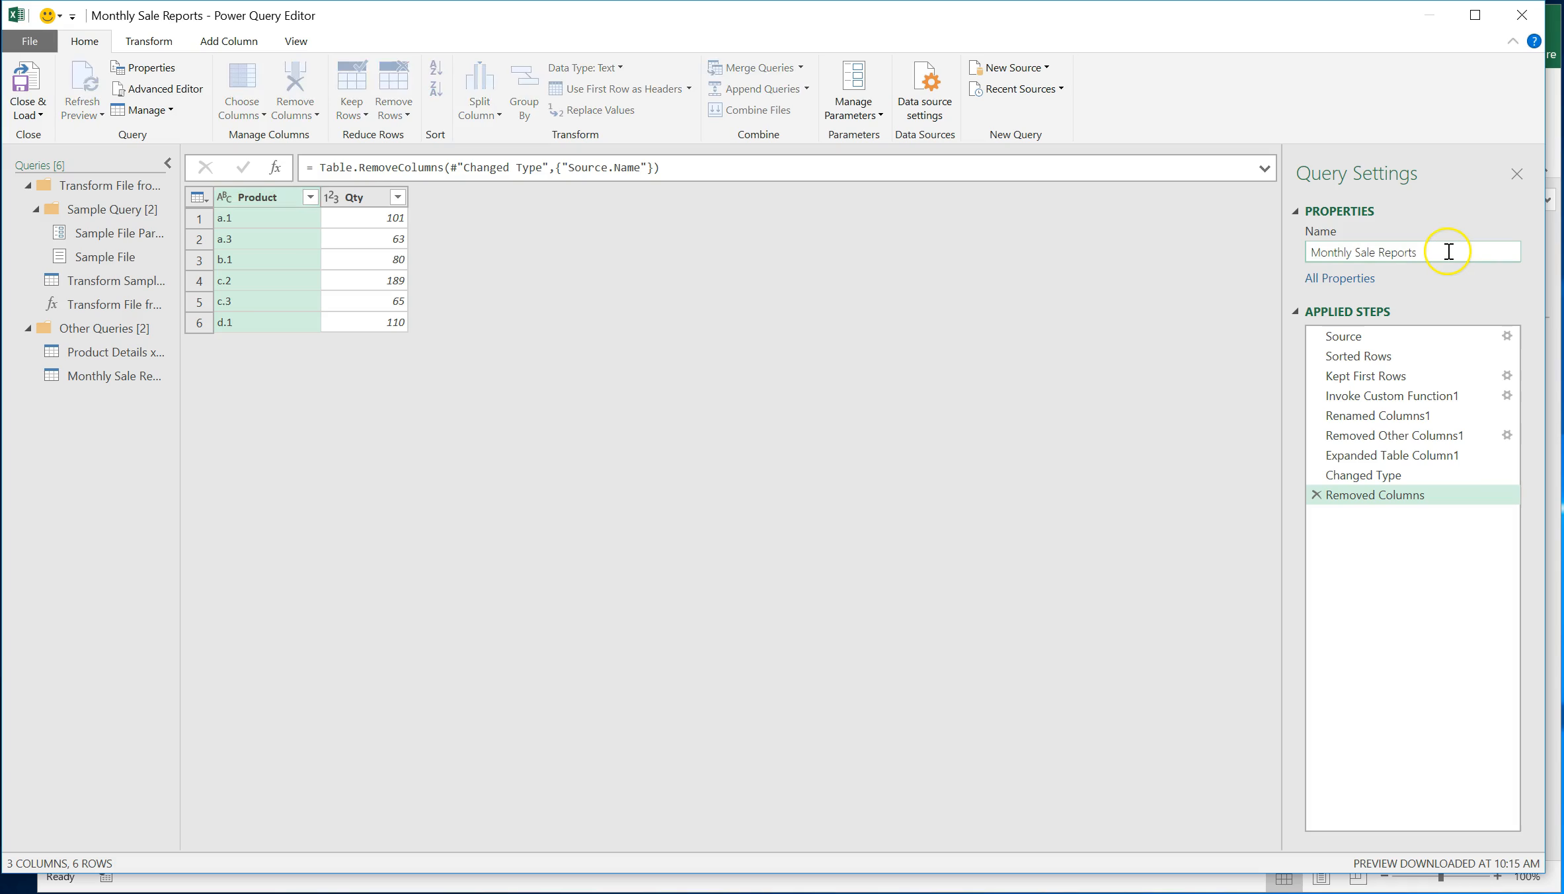
pyautogui.click(1310, 252)
pyautogui.write('B2_')
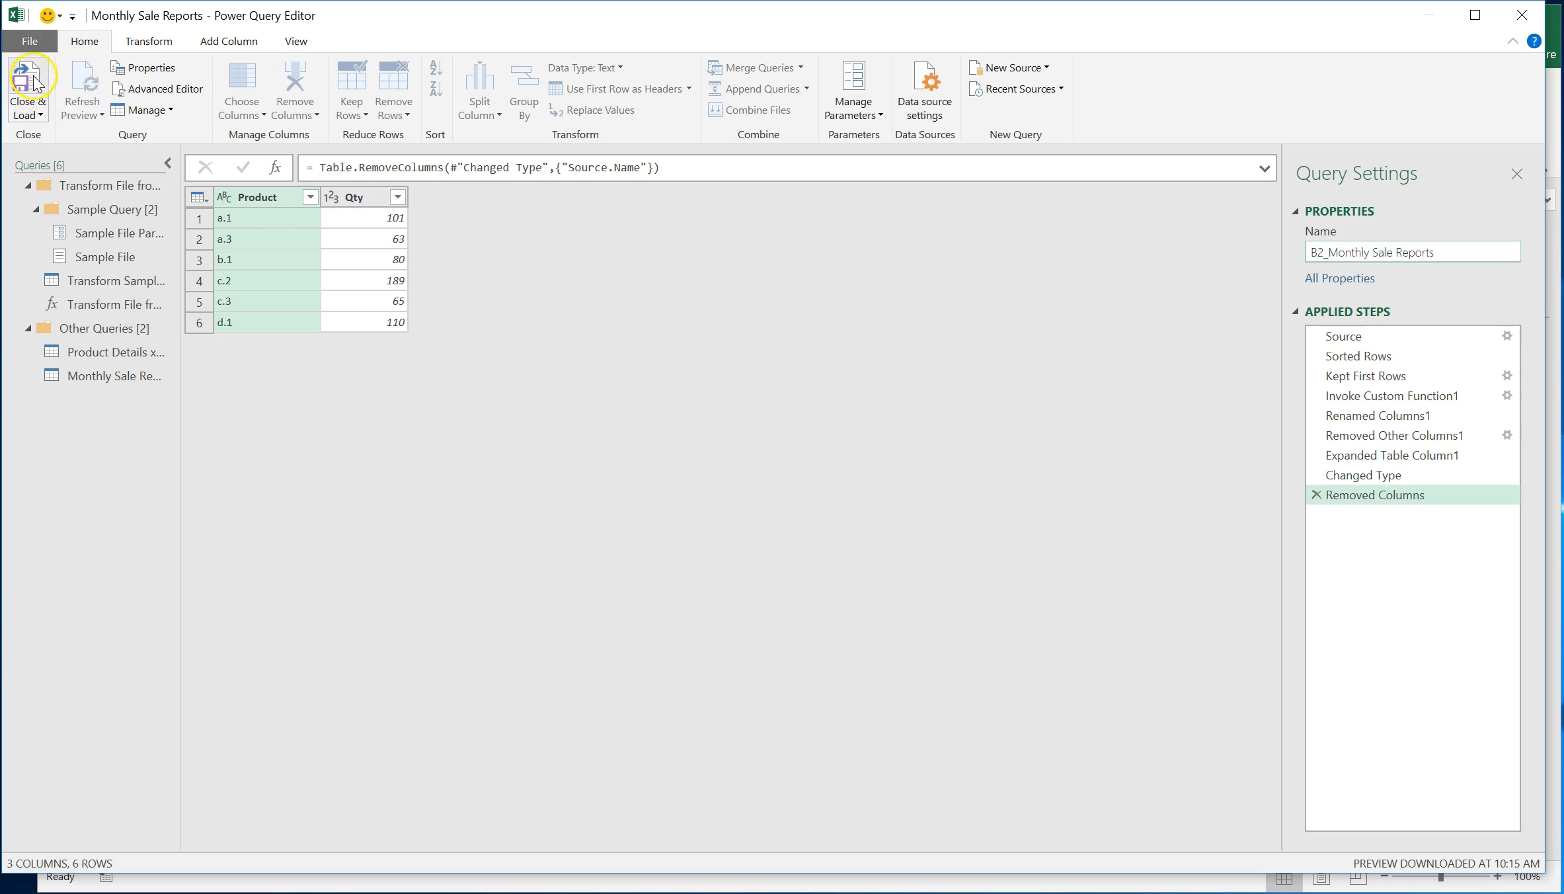
pyautogui.click(37, 118)
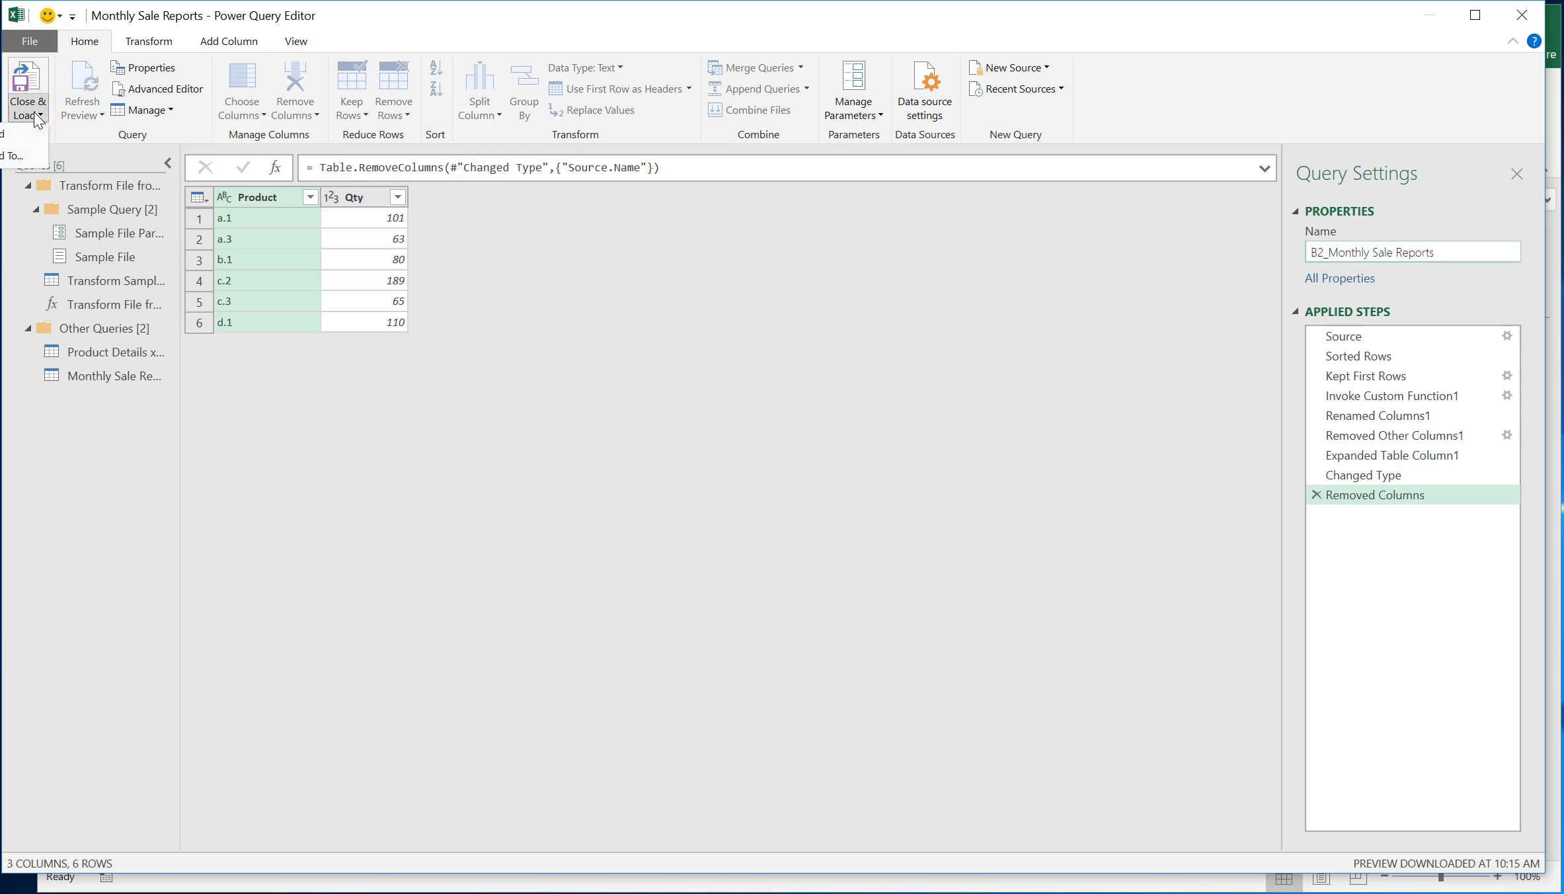
pyautogui.click(32, 81)
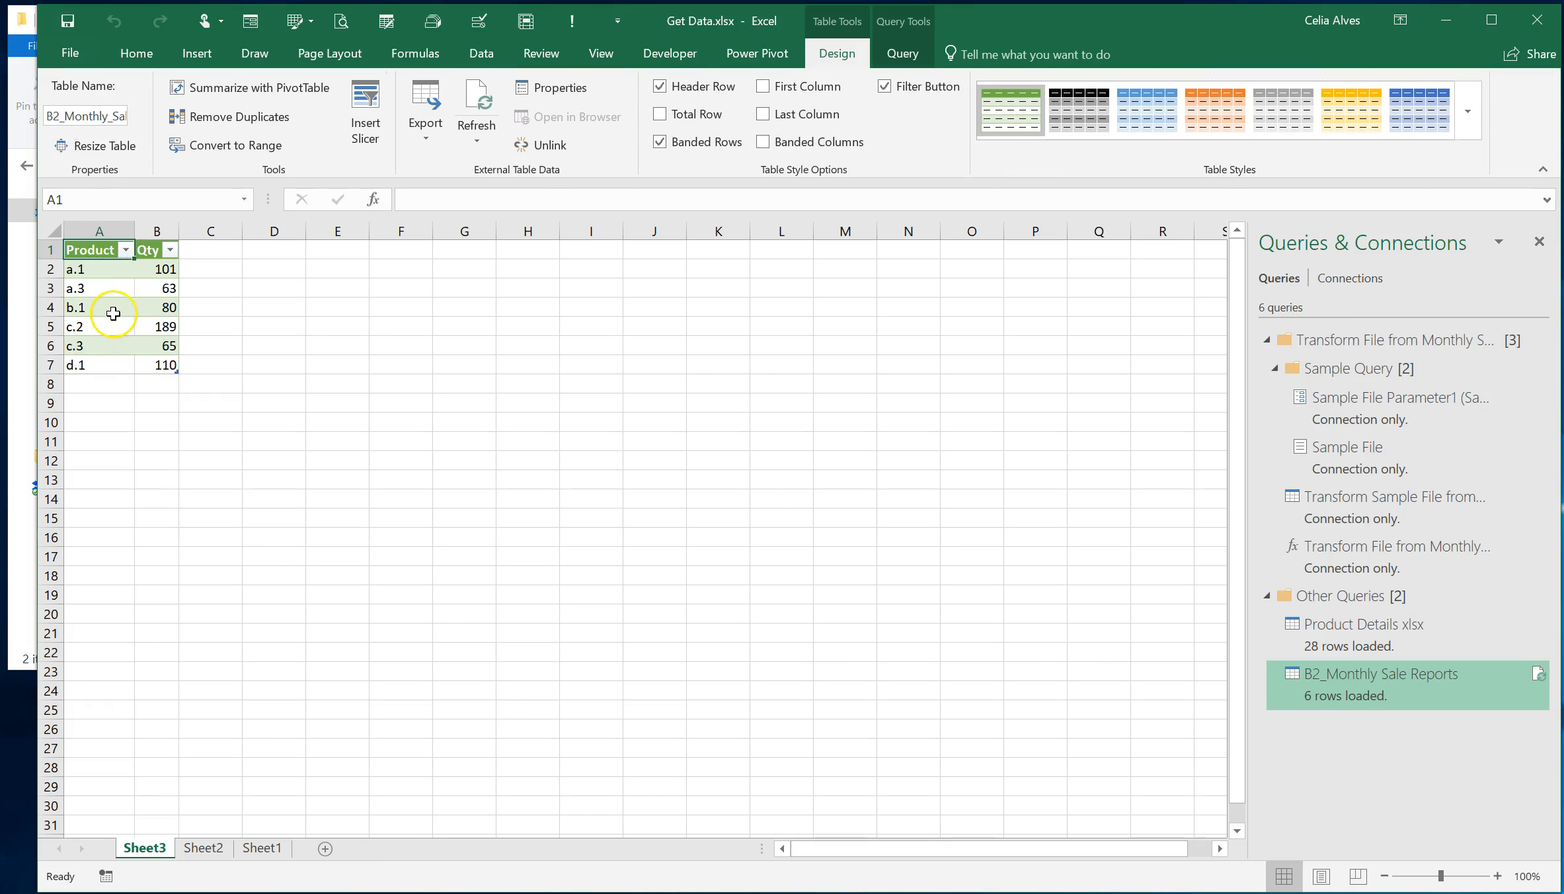
# Rename the Product Details xlsx query to B1_Product Details xlsx.
pyautogui.click(1344, 633)
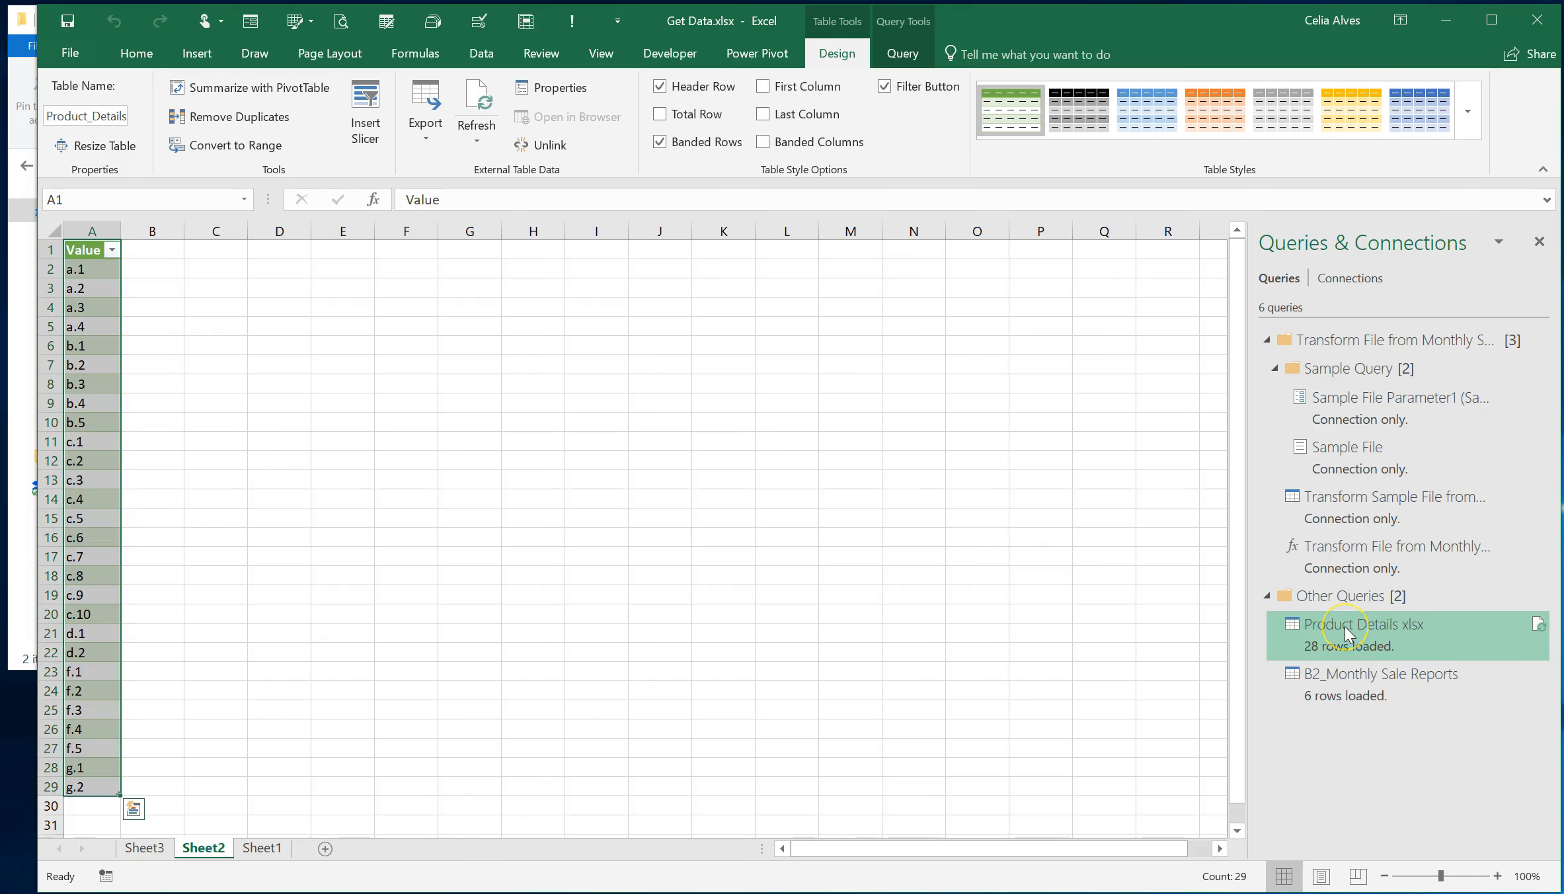
pyautogui.rightClick(1346, 633)
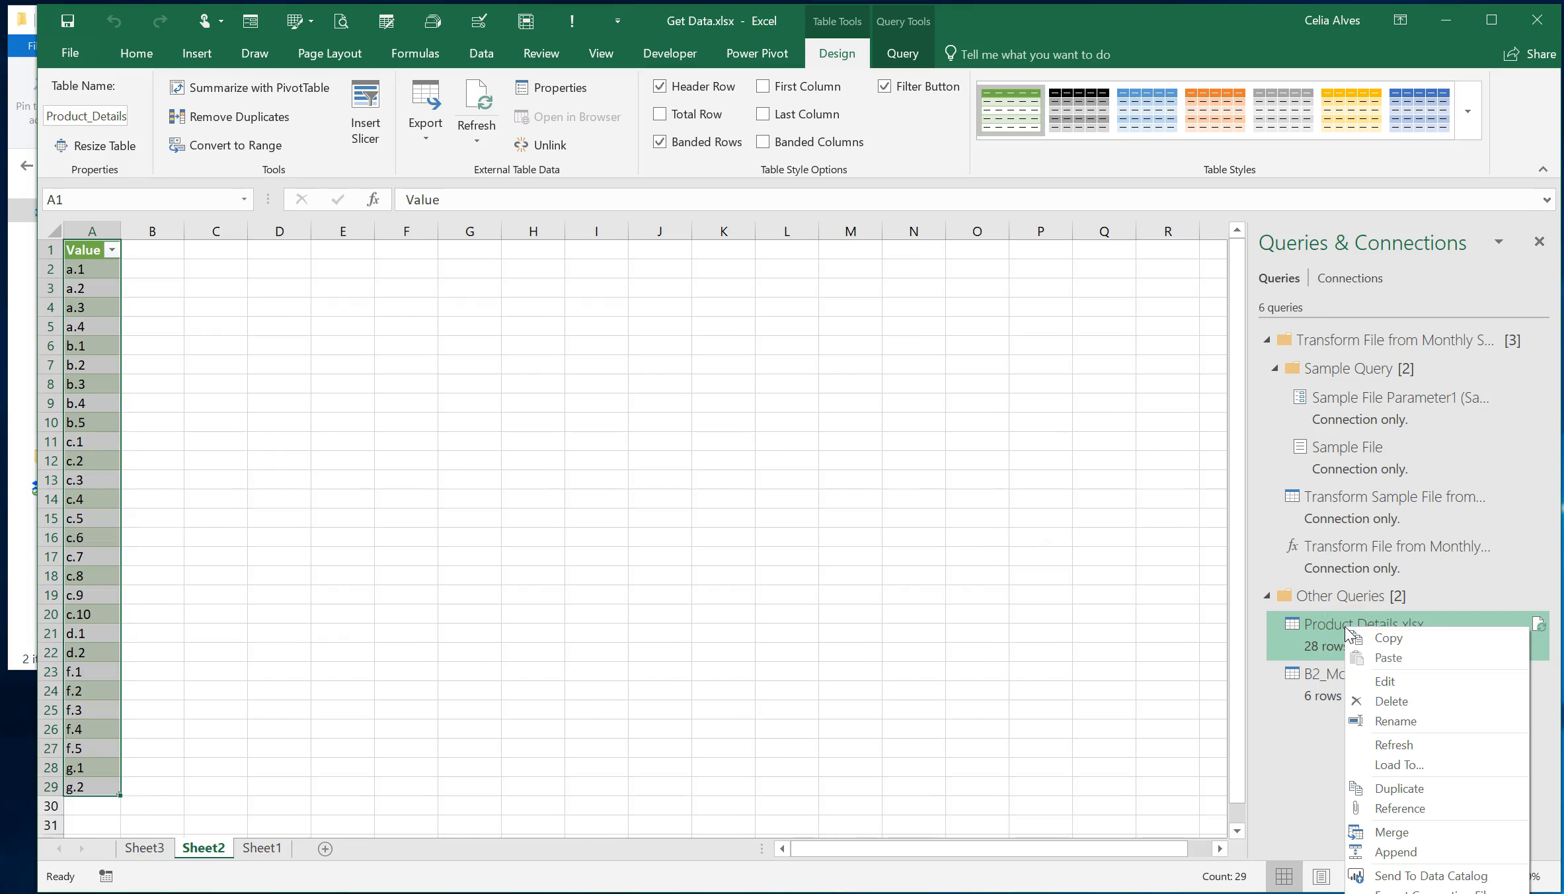
pyautogui.click(1401, 726)
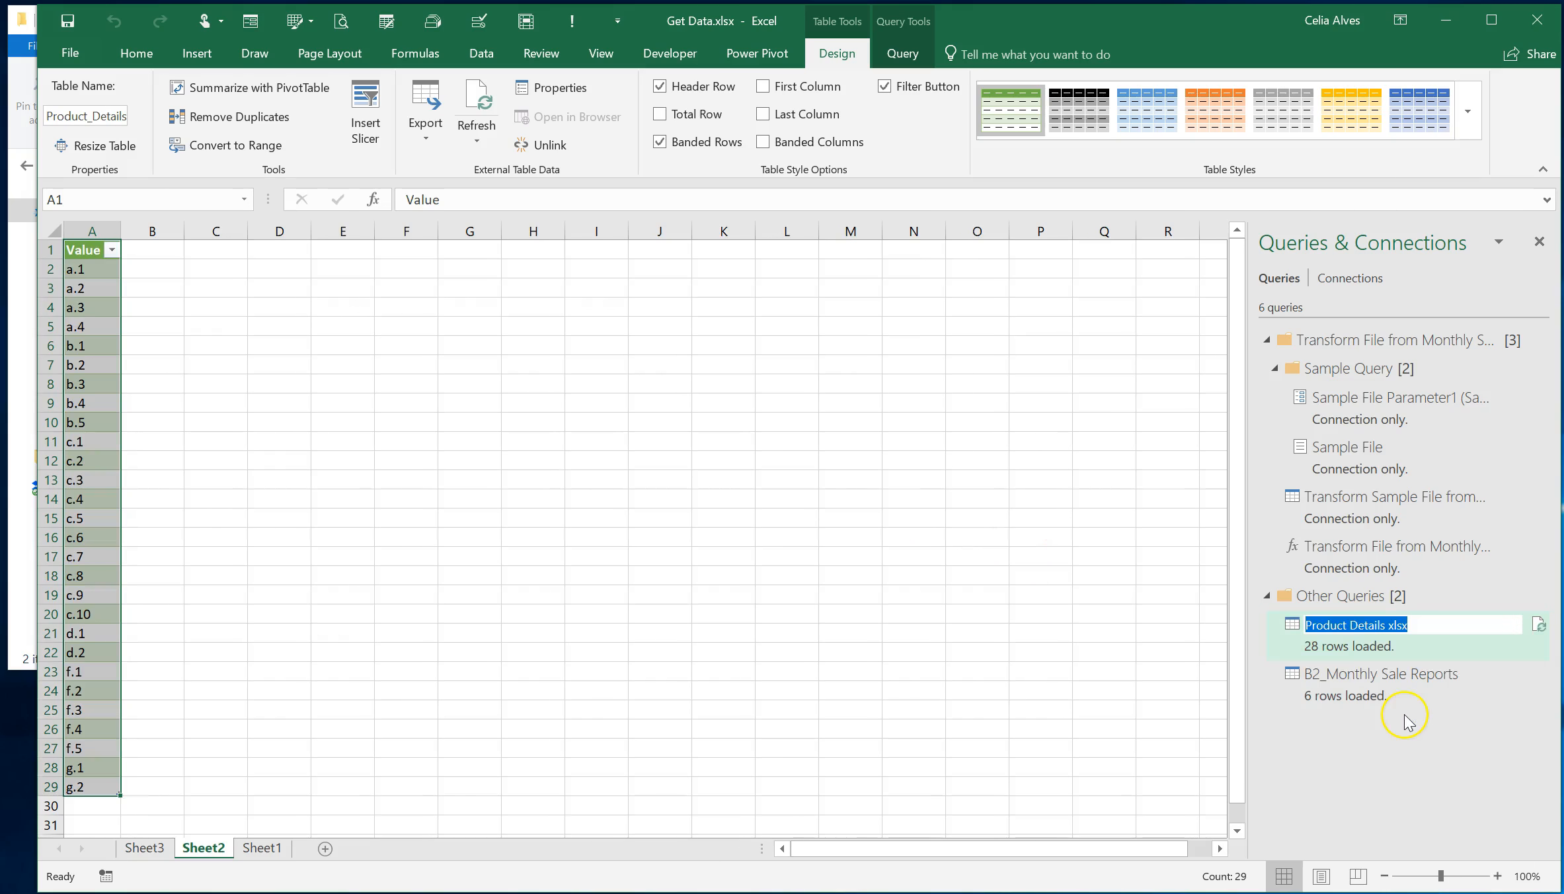
pyautogui.click(1310, 626)
pyautogui.write('B1-')
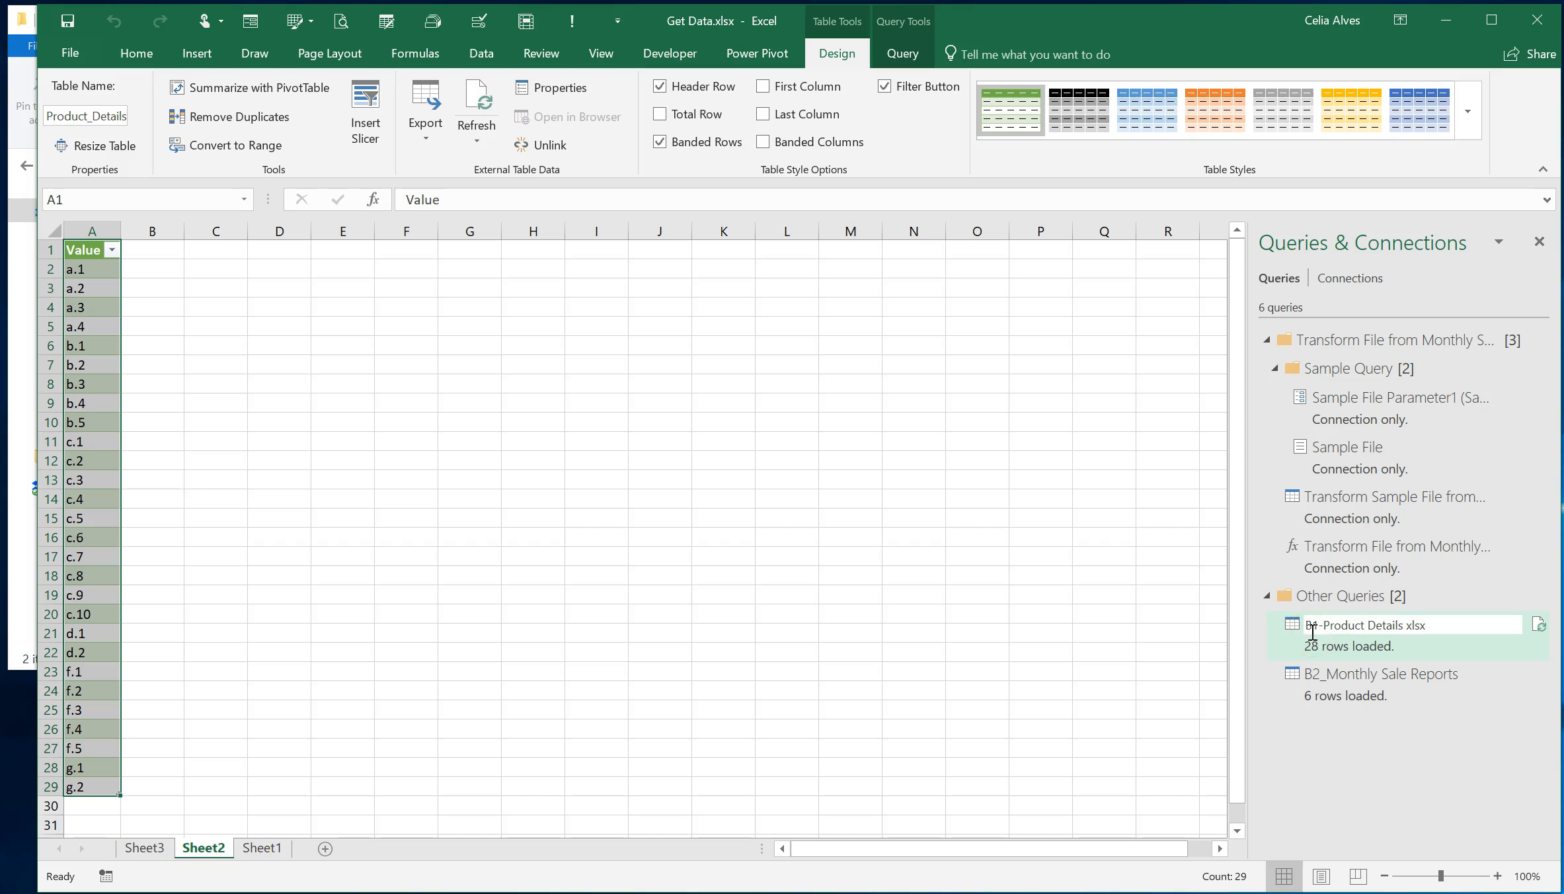
pyautogui.press('BackSpace')
pyautogui.write('_')
pyautogui.press('Return')
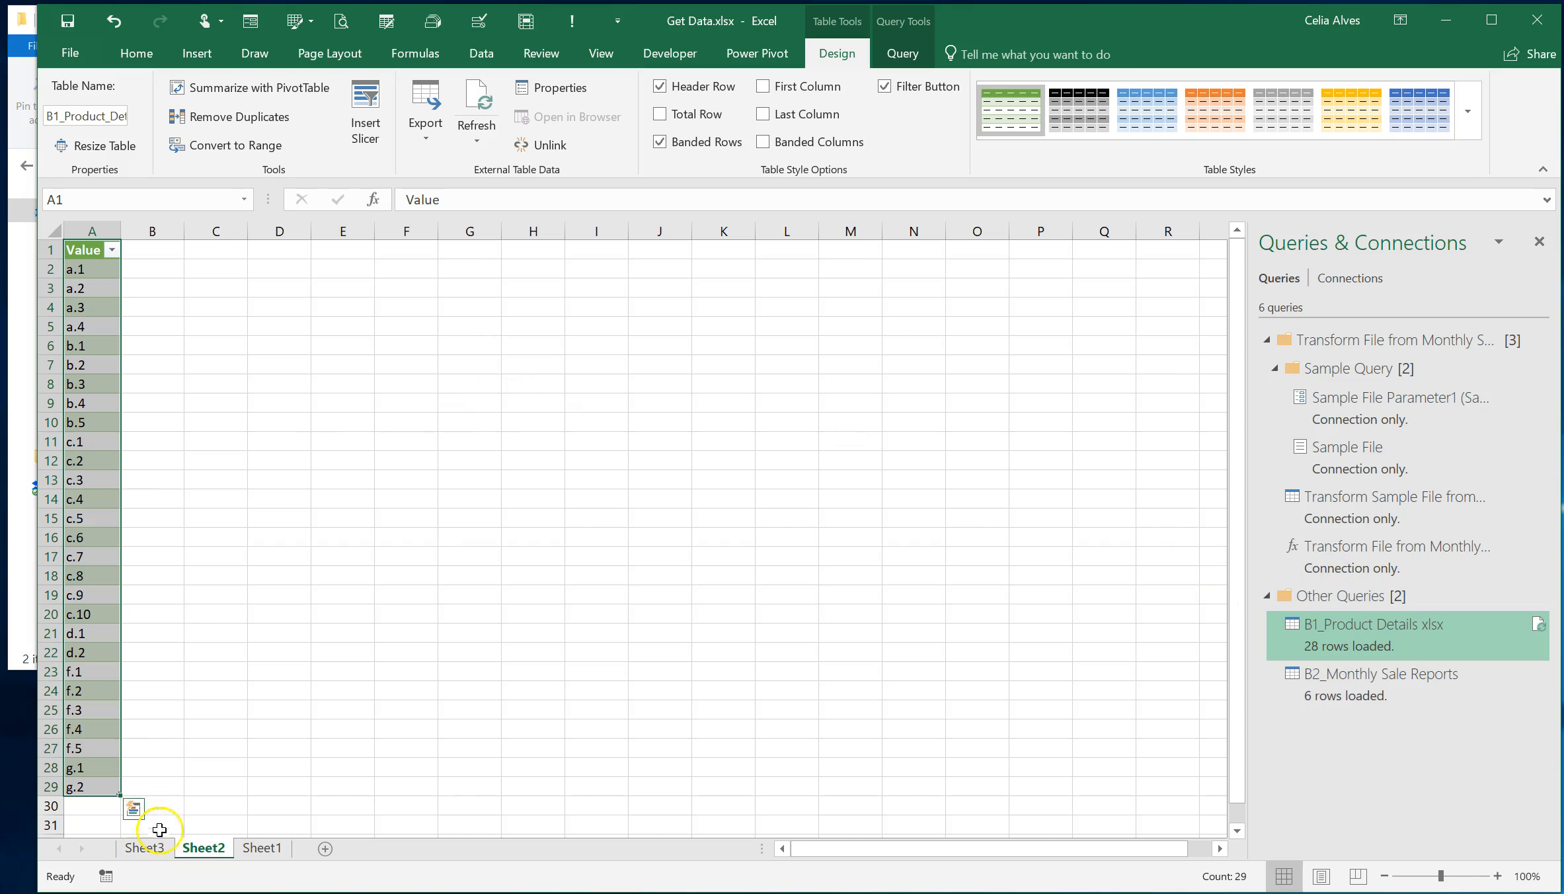
# Rename Sheet3, which holds the sales report table, to Monthly Report.
pyautogui.click(163, 849)
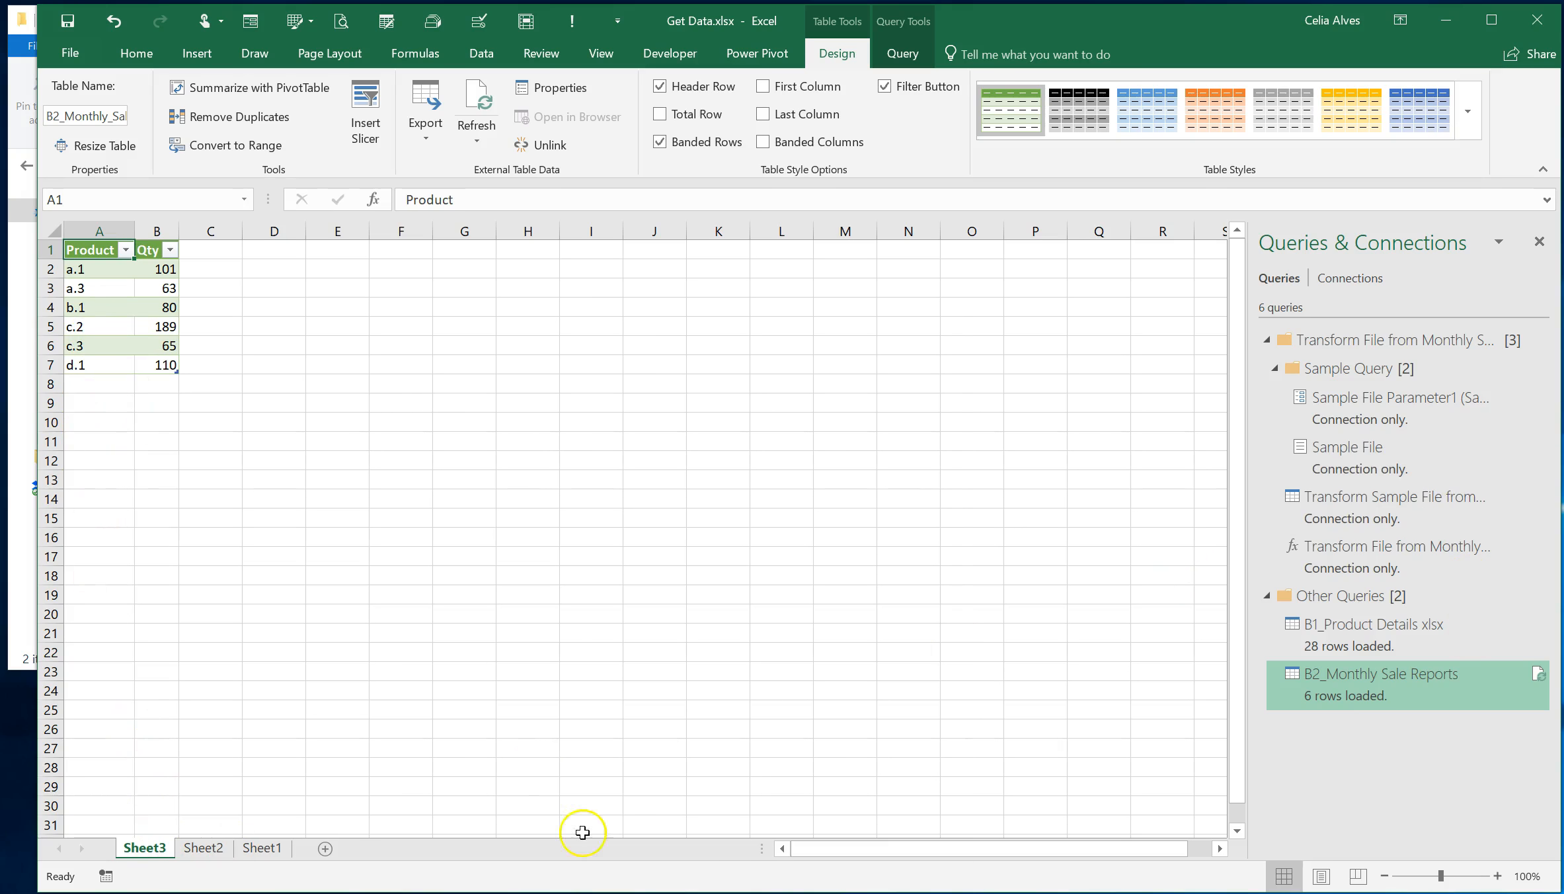
pyautogui.doubleClick(158, 851)
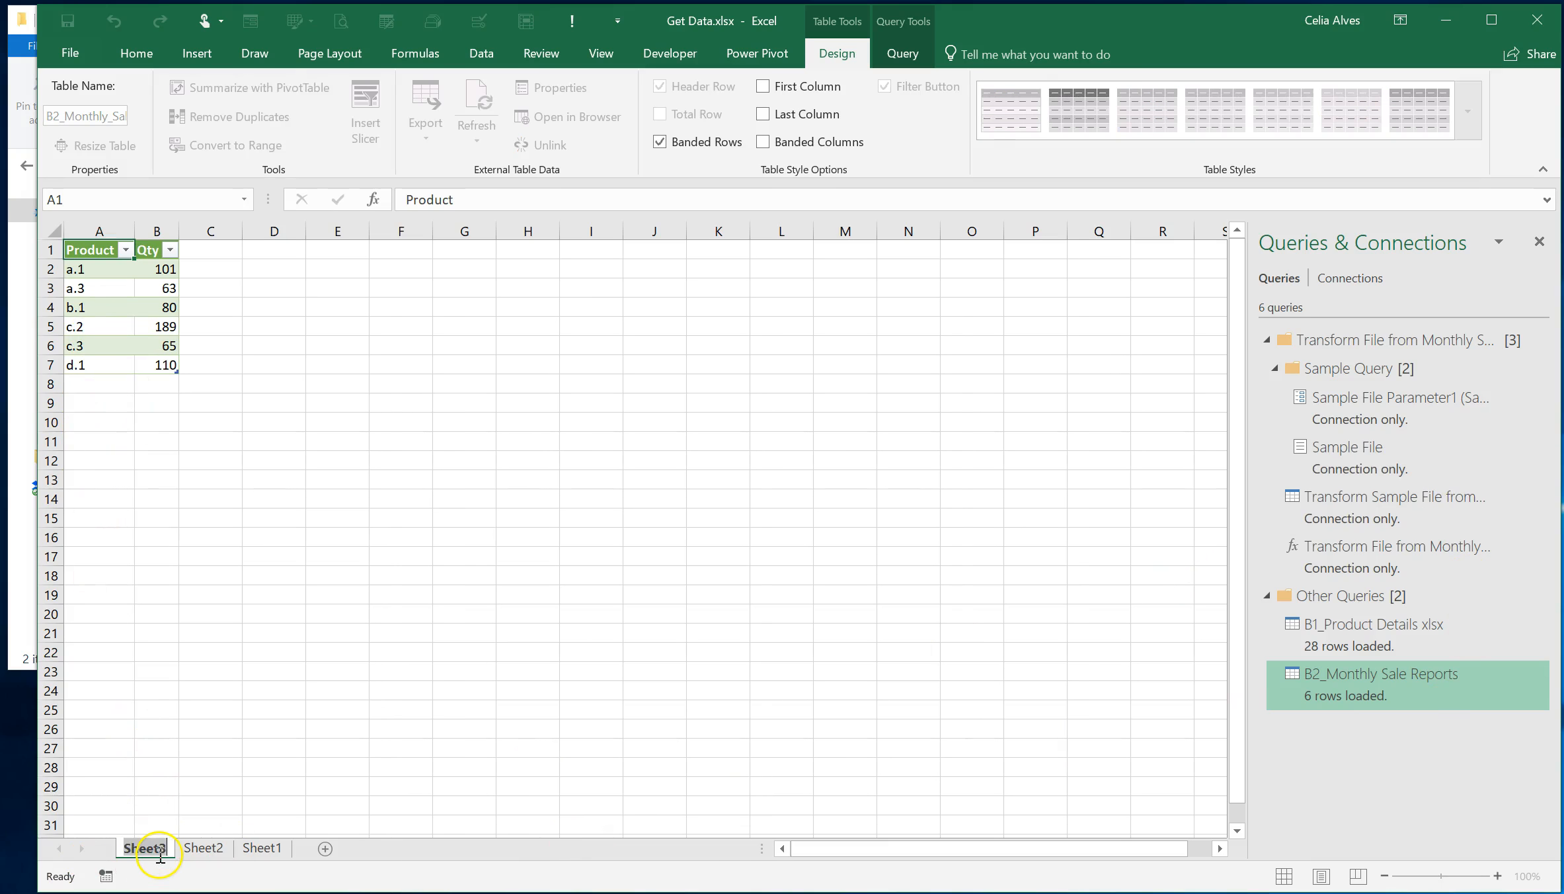
pyautogui.write('Monthly')
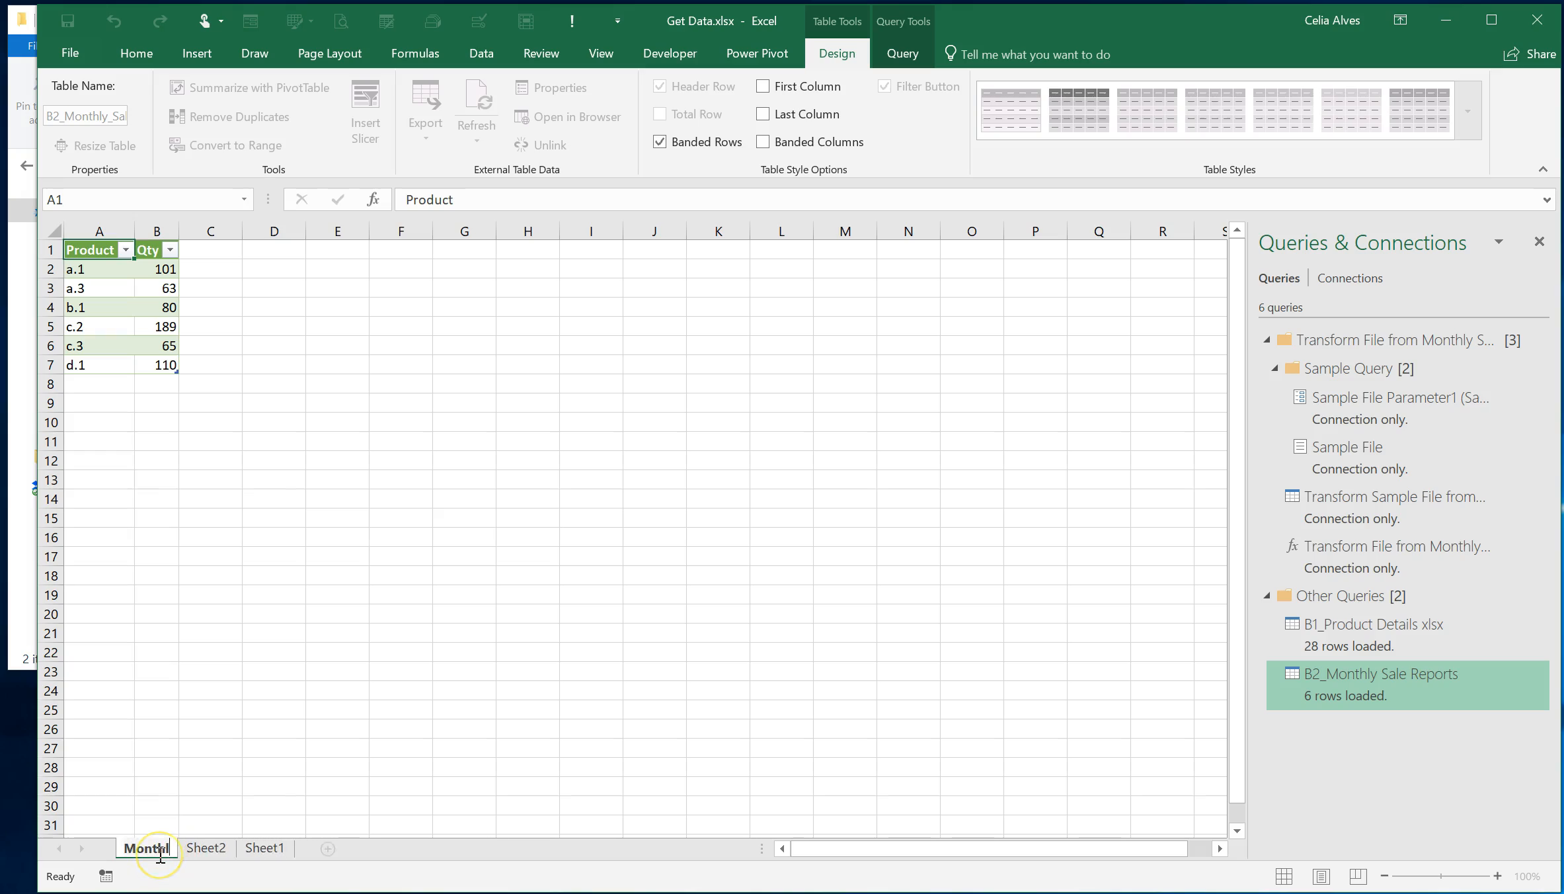
pyautogui.write(' report')
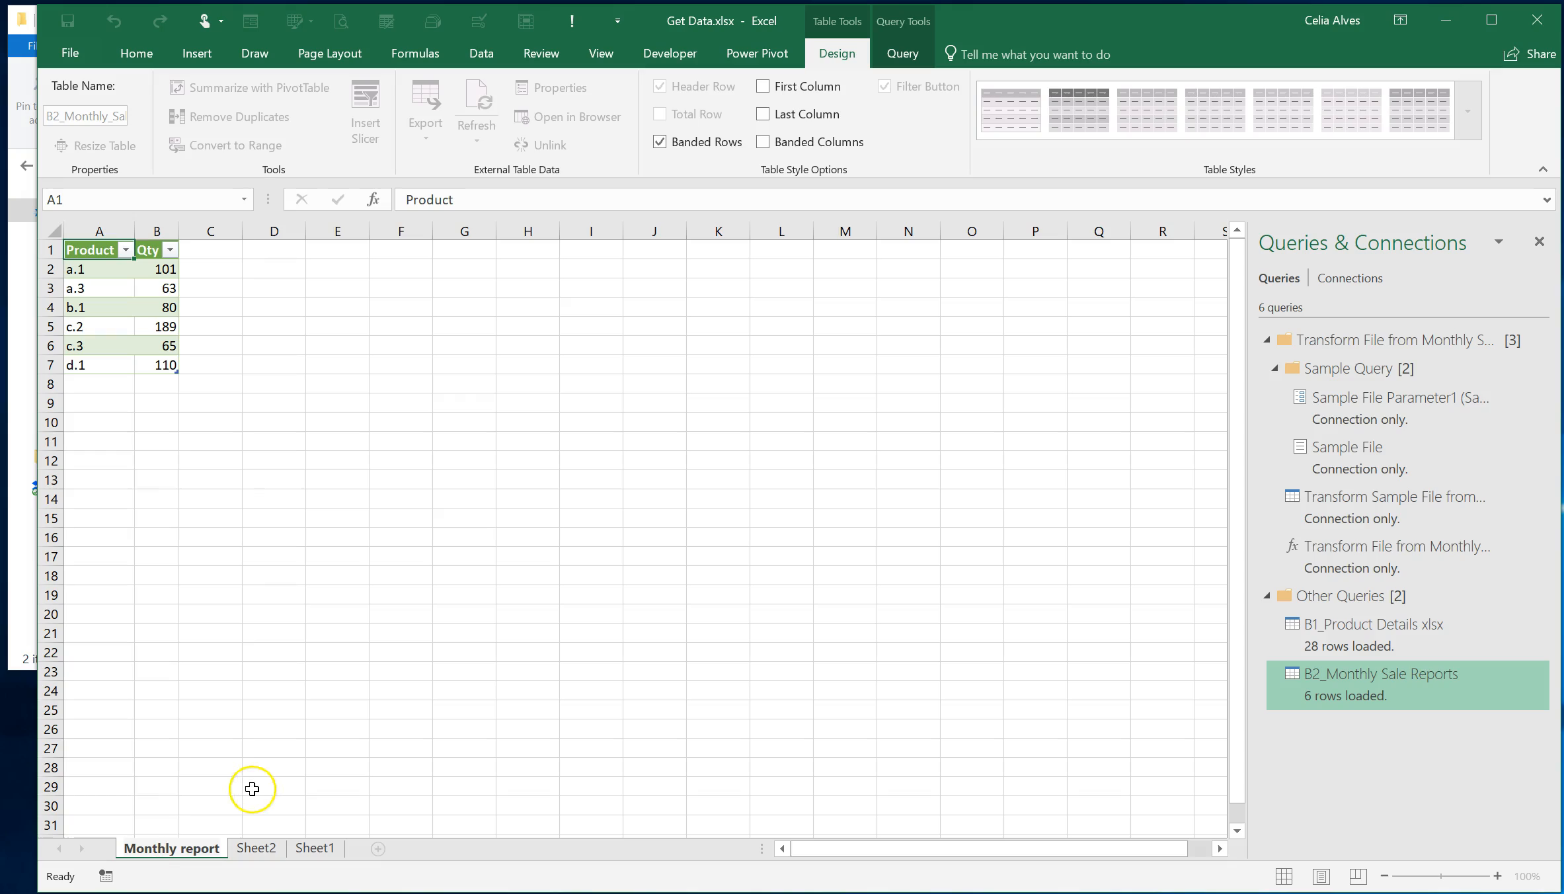
pyautogui.click(188, 848)
pyautogui.press('BackSpace')
pyautogui.write('R')
pyautogui.press('Return')
# Rename Sheet2, which holds the product code list, to All Product Codes.
pyautogui.click(260, 848)
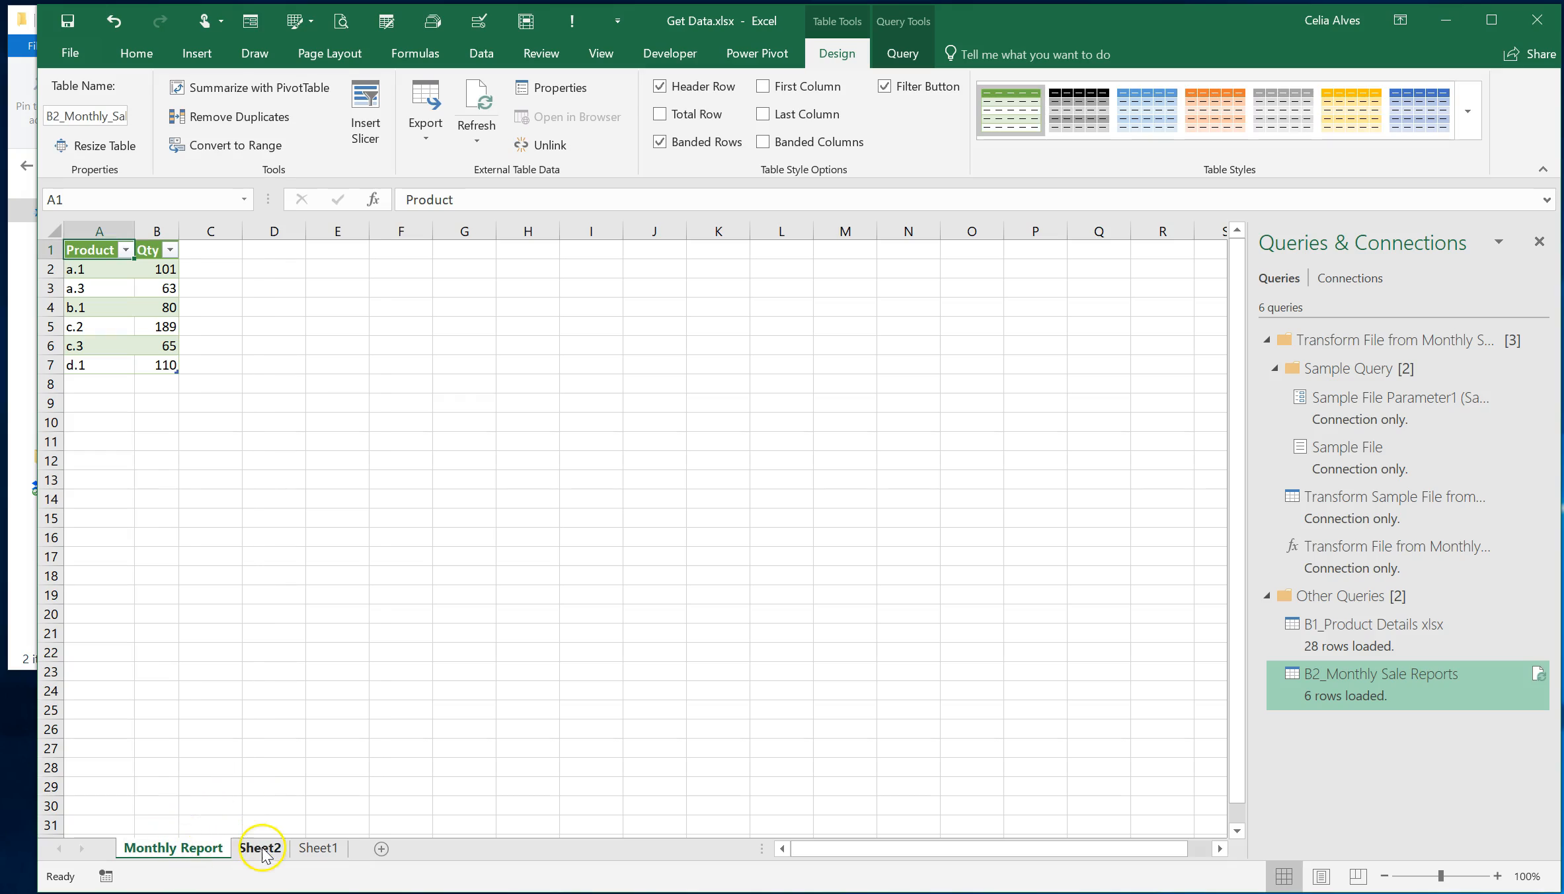
pyautogui.doubleClick(262, 853)
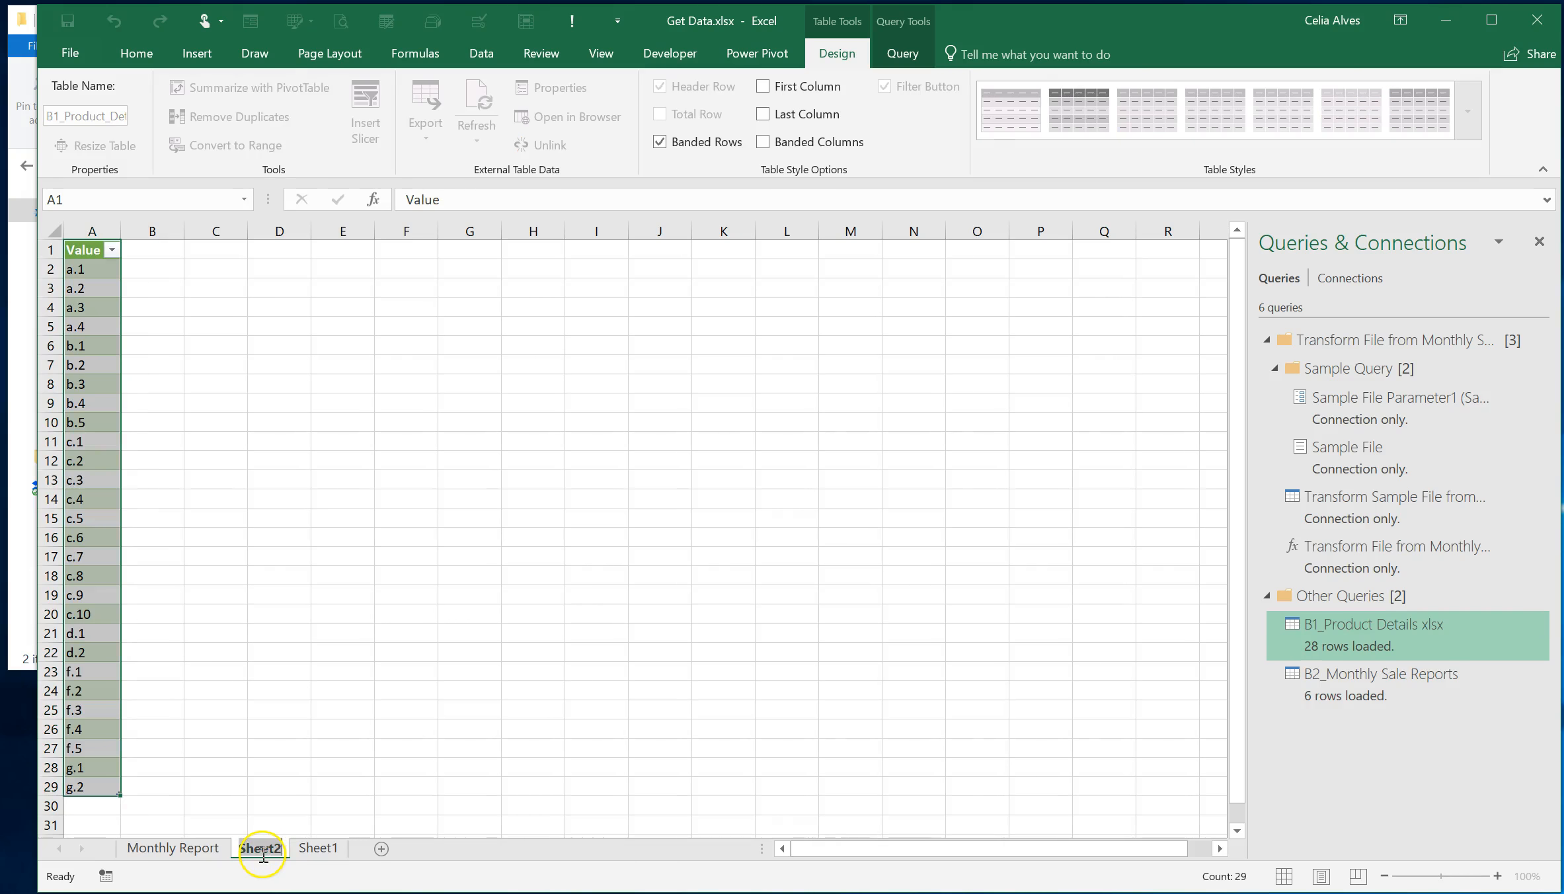
pyautogui.write('All')
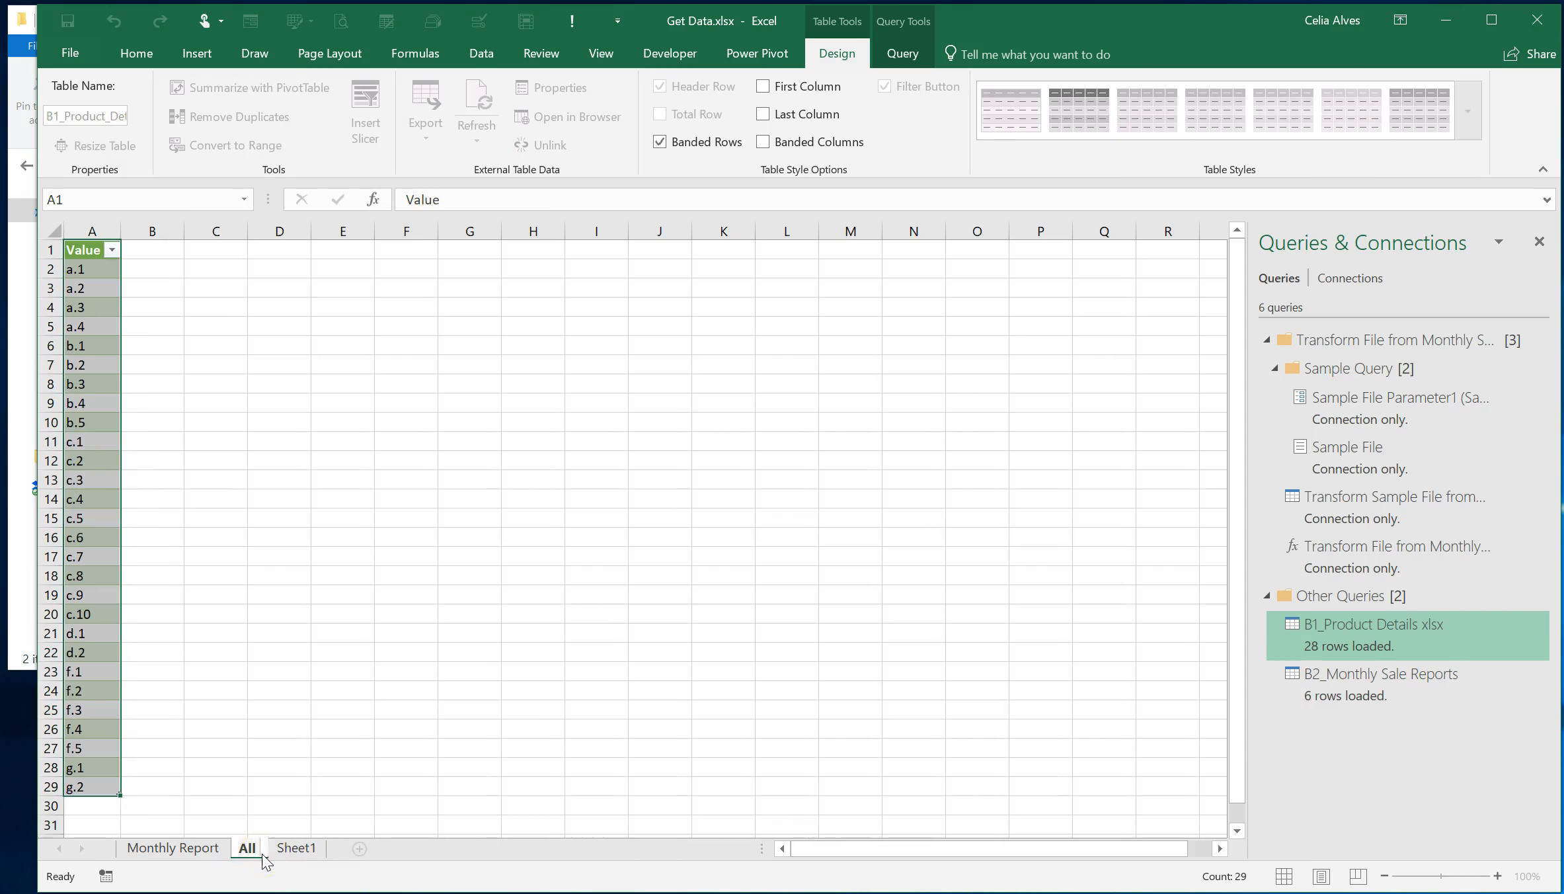
pyautogui.write(' Product Codes')
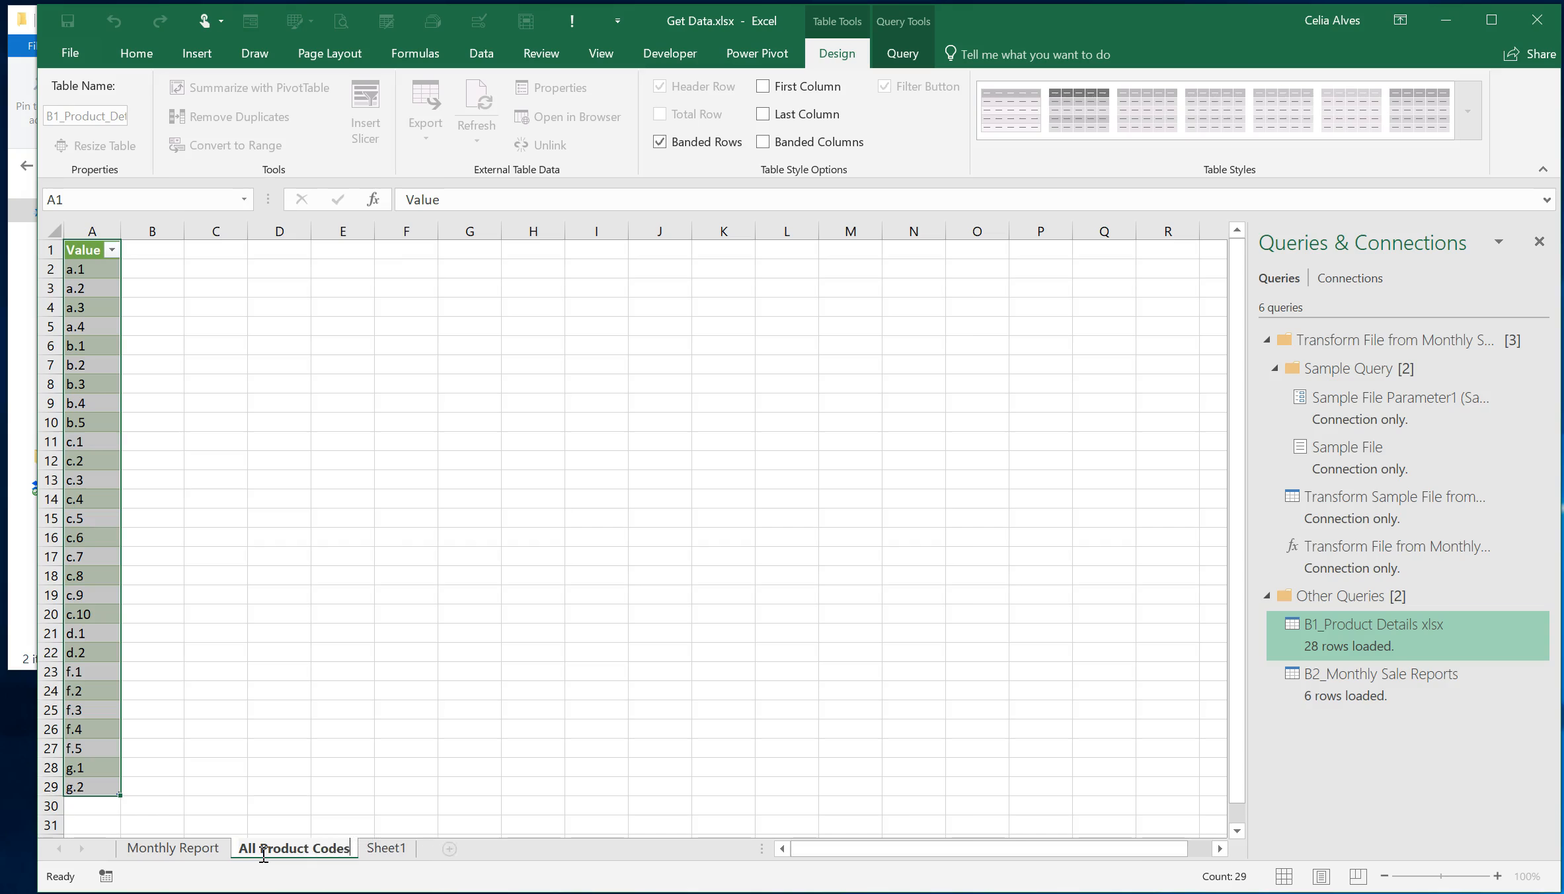
pyautogui.press('Return')
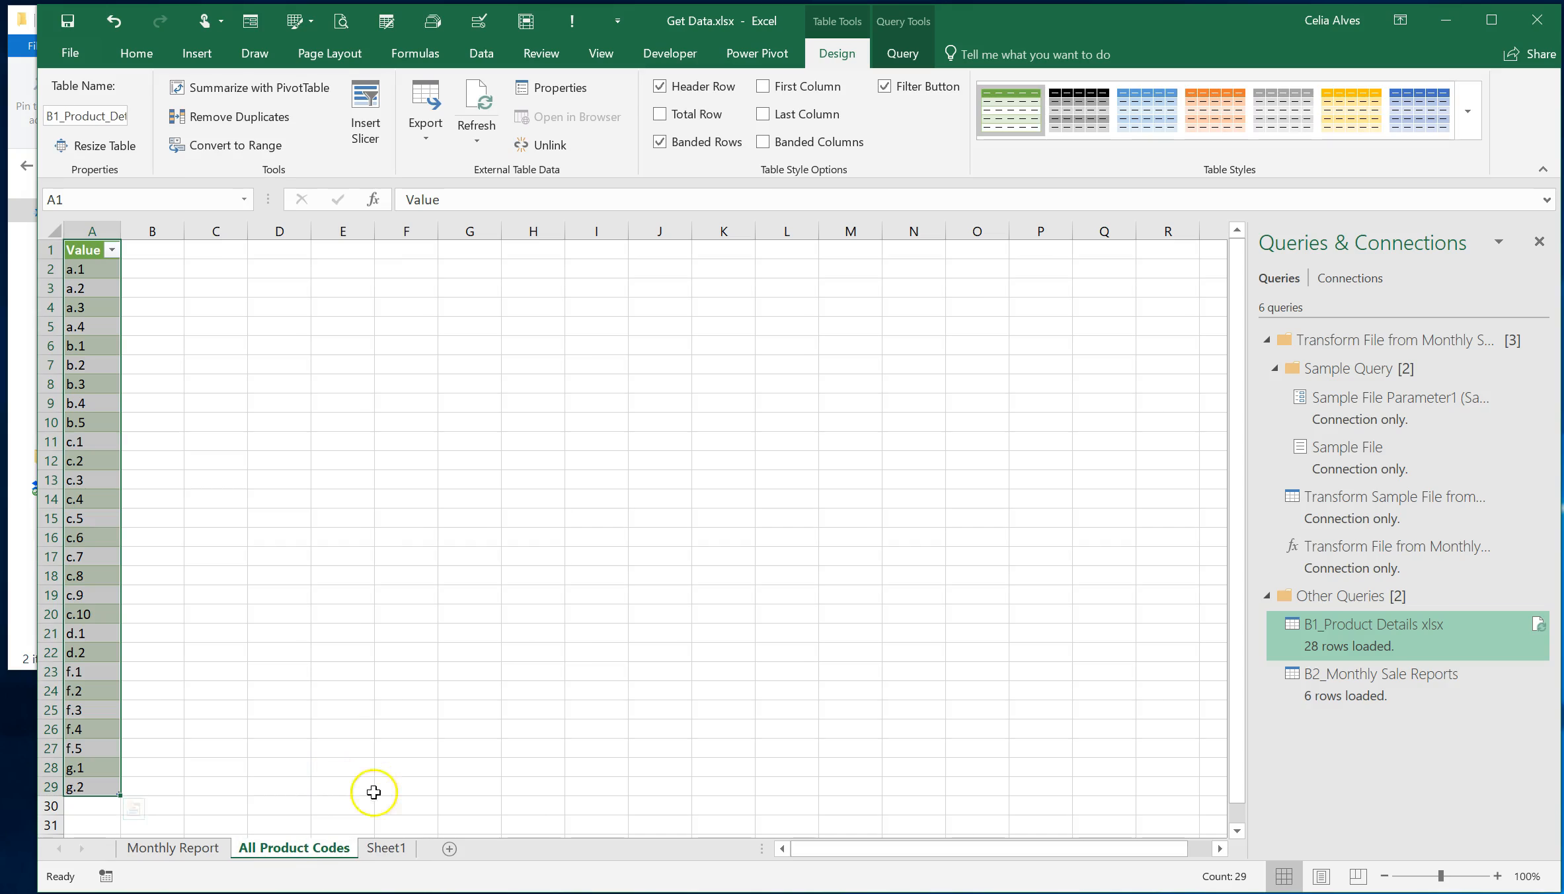
# Set up a query merge with B1_Product Details xlsx as the first table and B2_Monthly Sale Reports as the second.
pyautogui.click(312, 459)
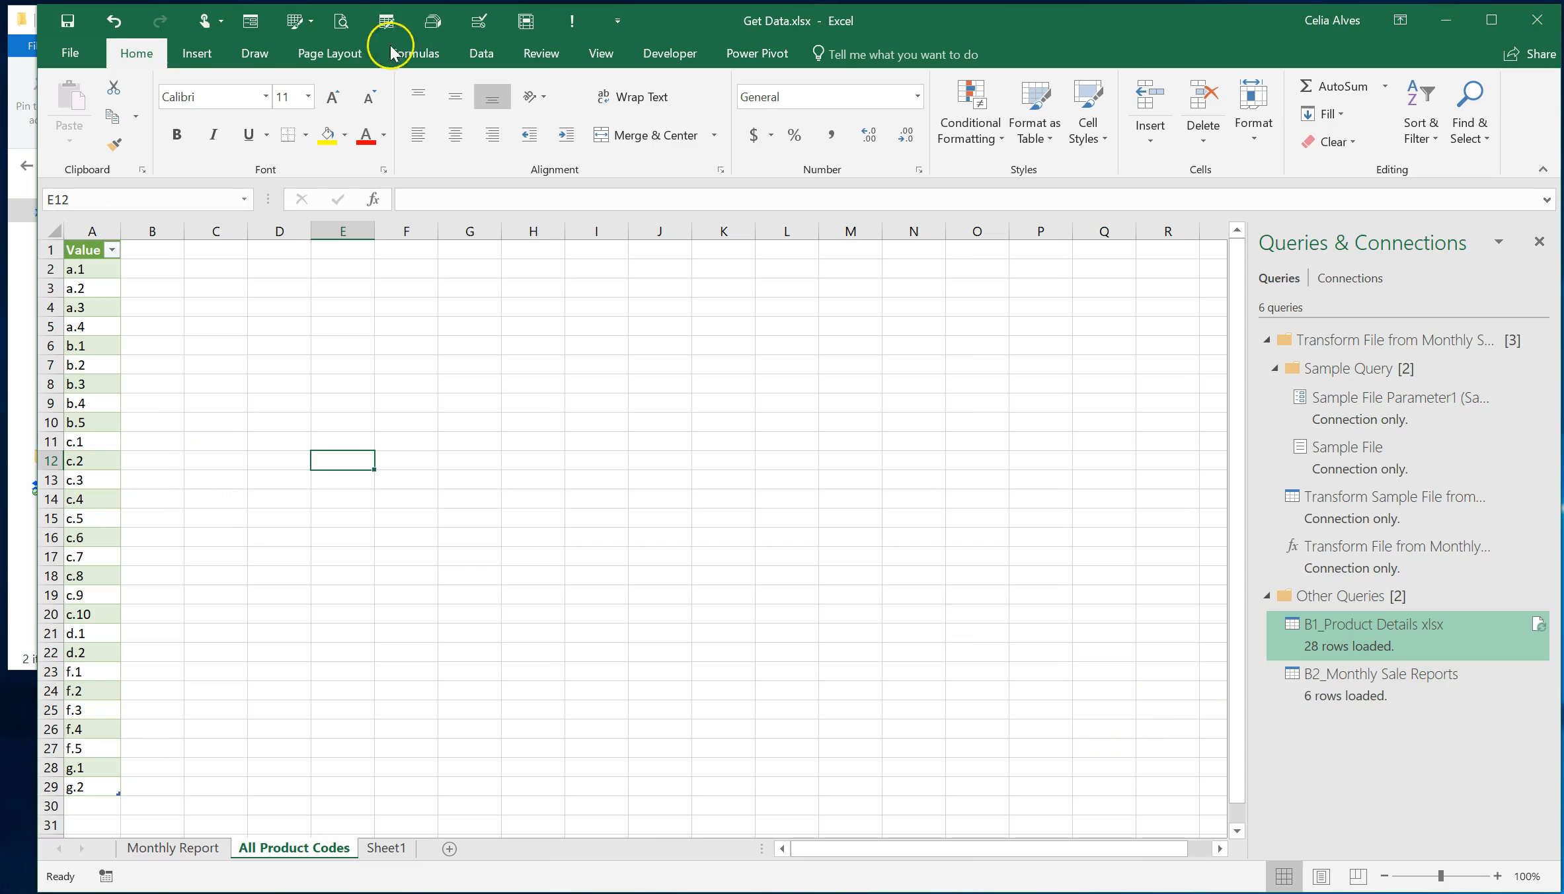
pyautogui.click(481, 56)
pyautogui.click(68, 126)
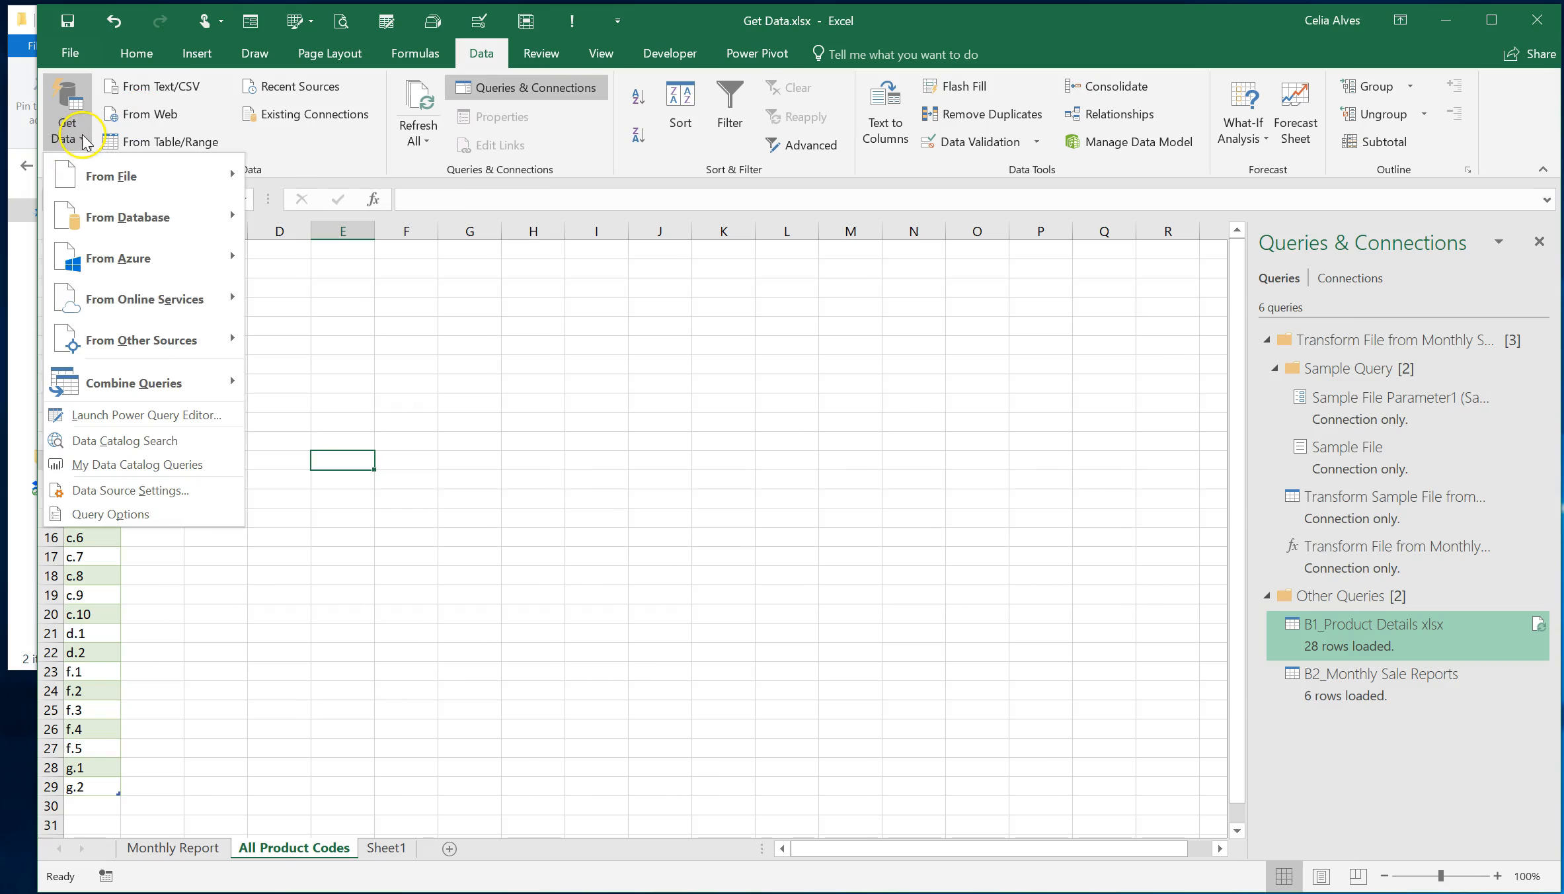
pyautogui.moveTo(198, 382)
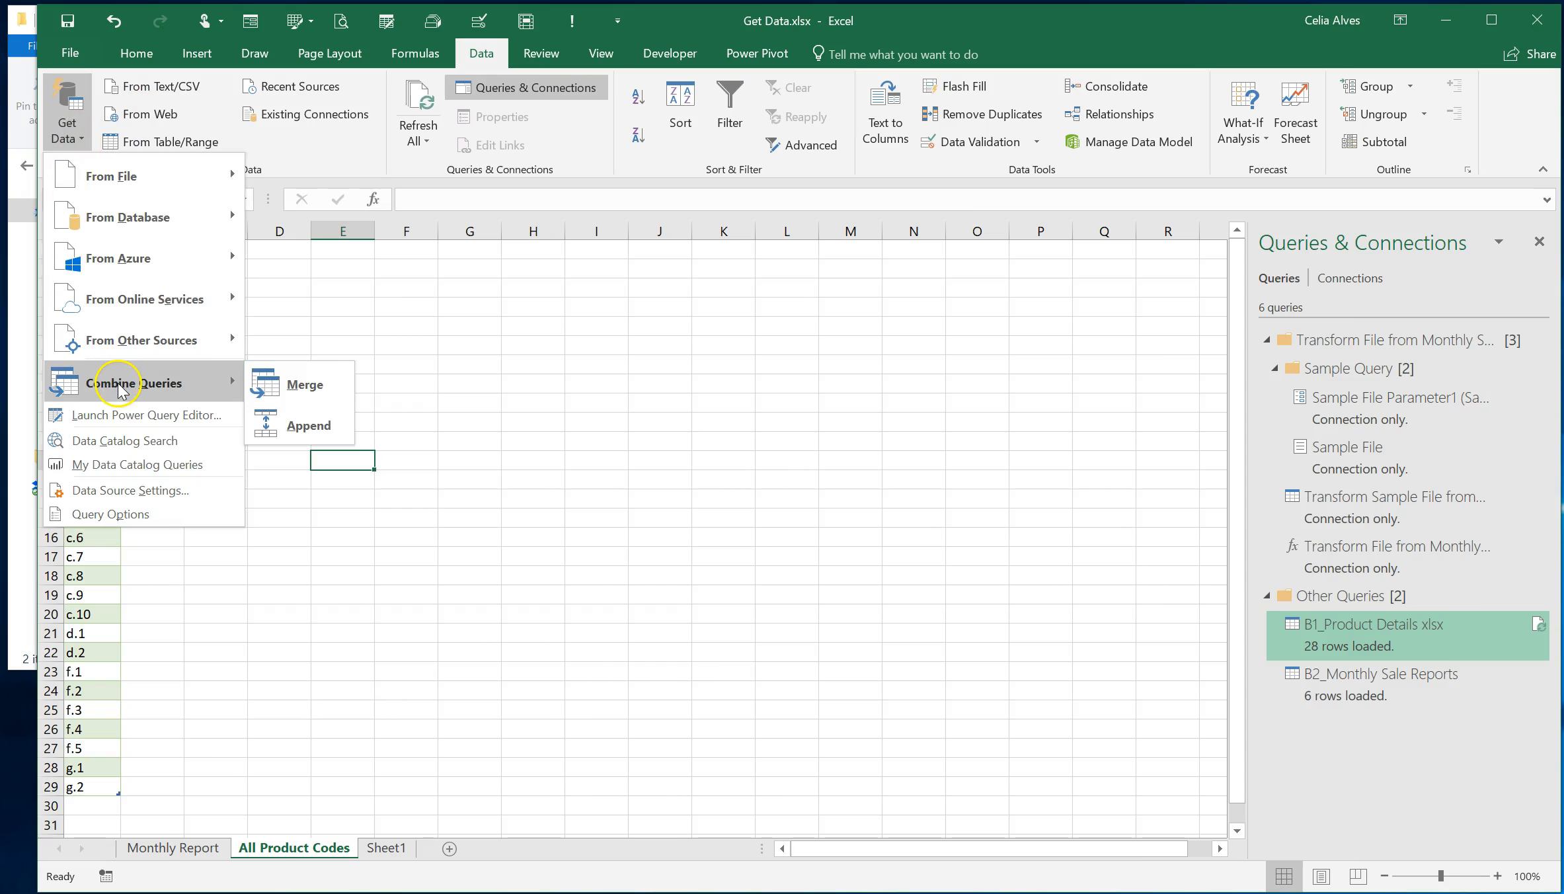
pyautogui.click(301, 386)
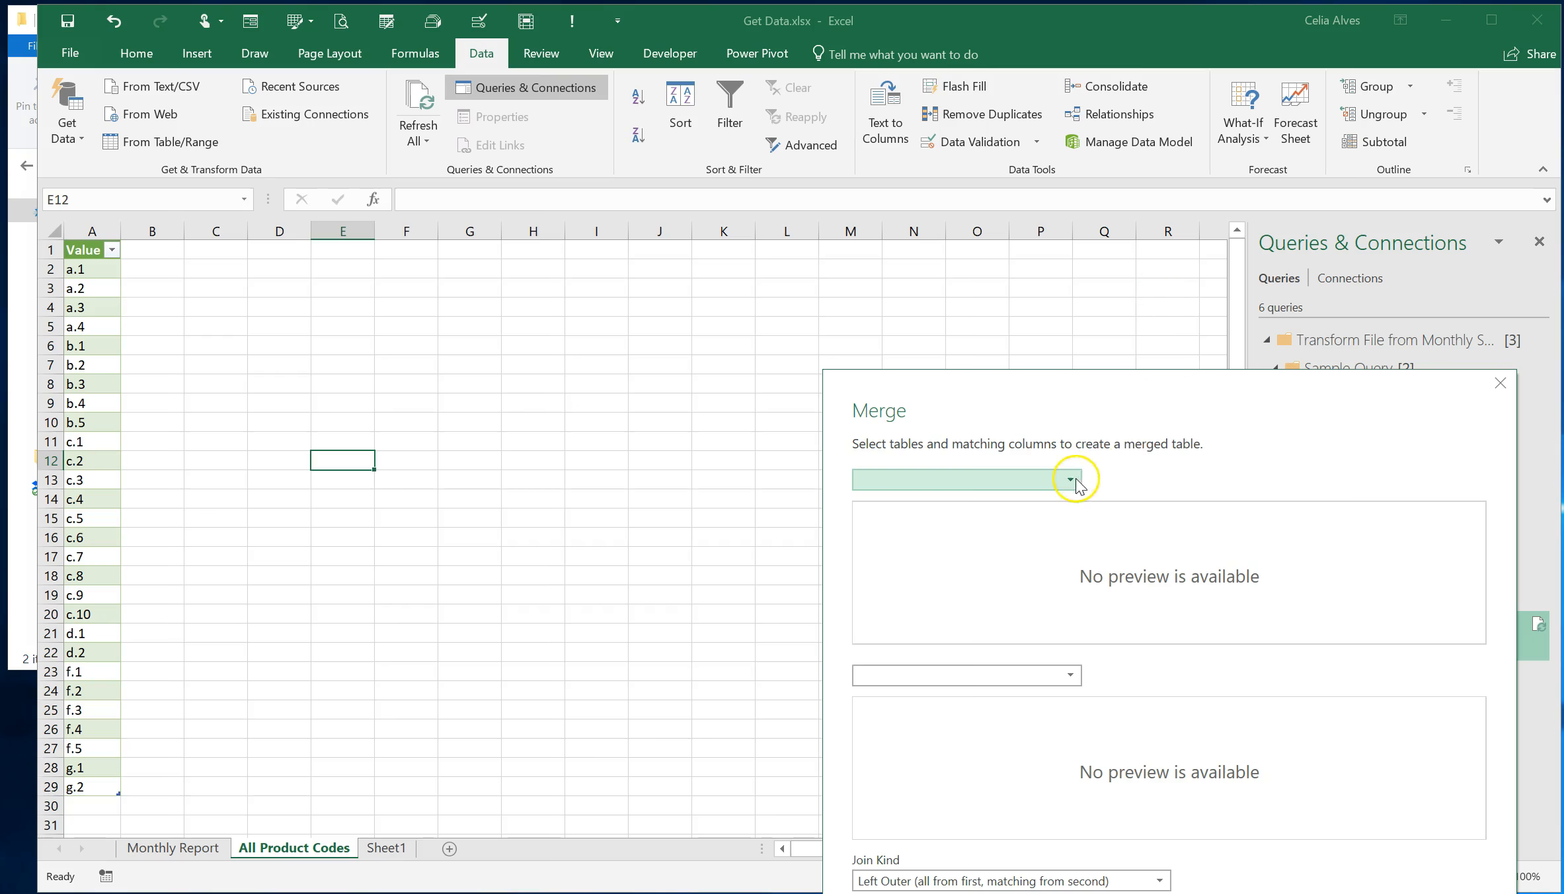
pyautogui.moveTo(1071, 390); pyautogui.dragTo(799, 180)
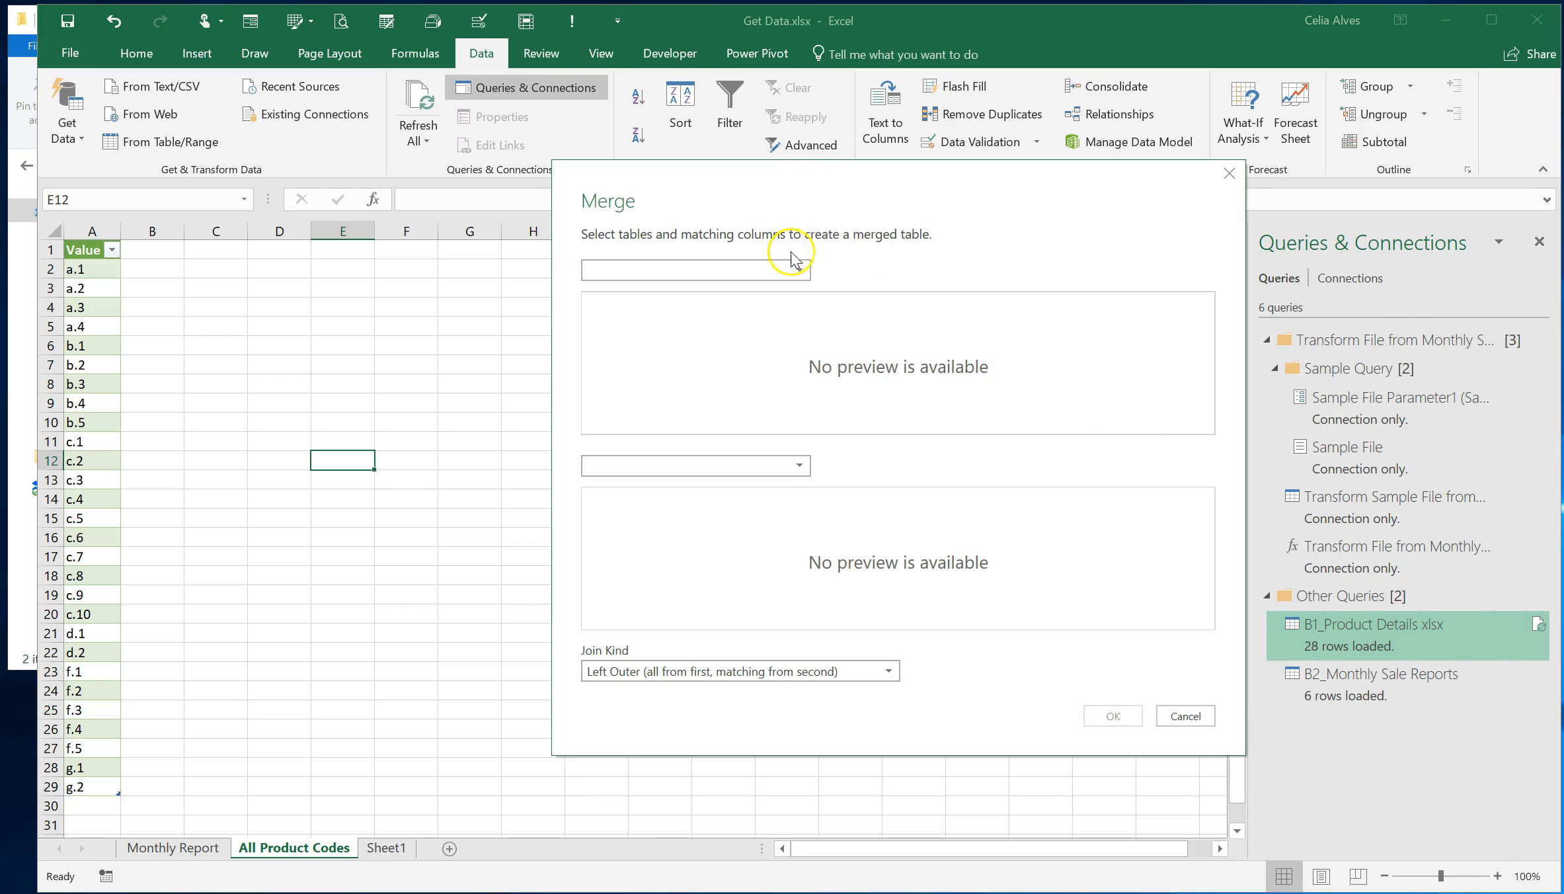
pyautogui.click(799, 273)
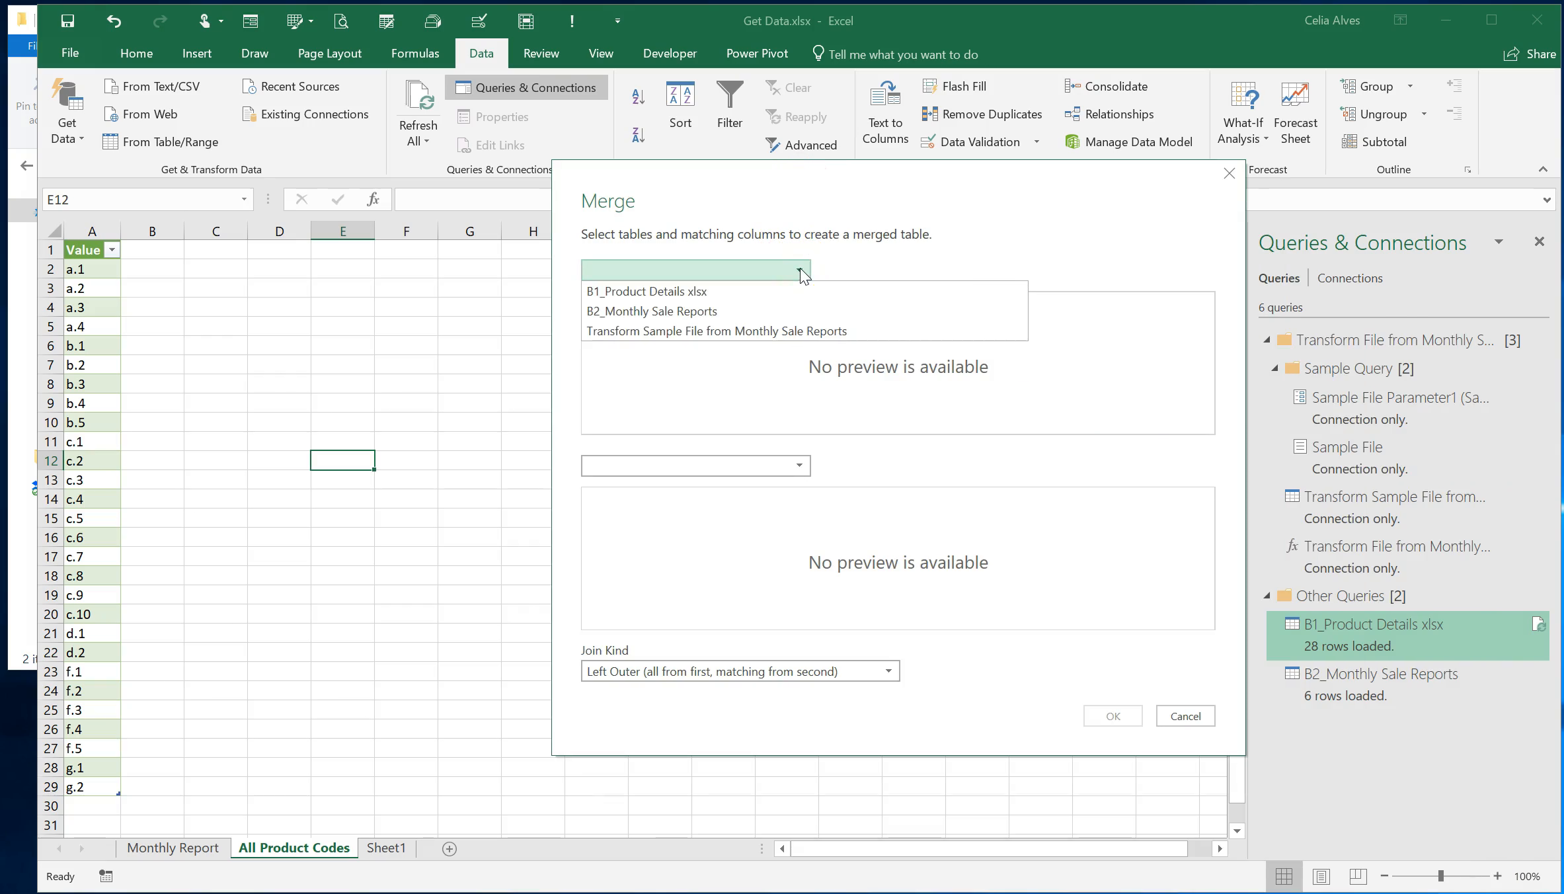
pyautogui.click(716, 297)
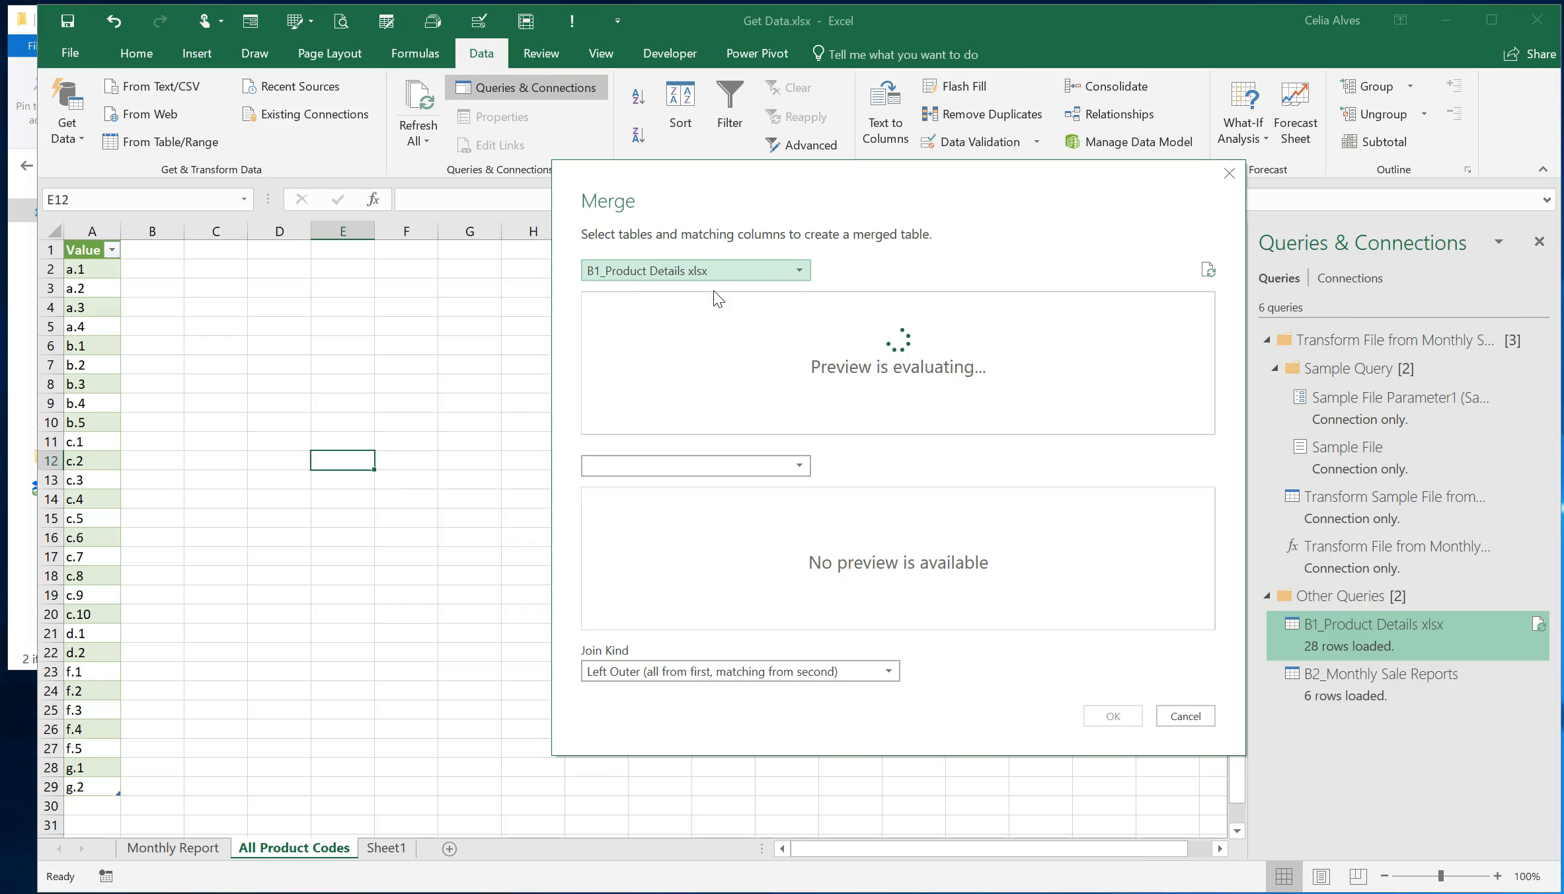
pyautogui.click(700, 471)
pyautogui.click(691, 507)
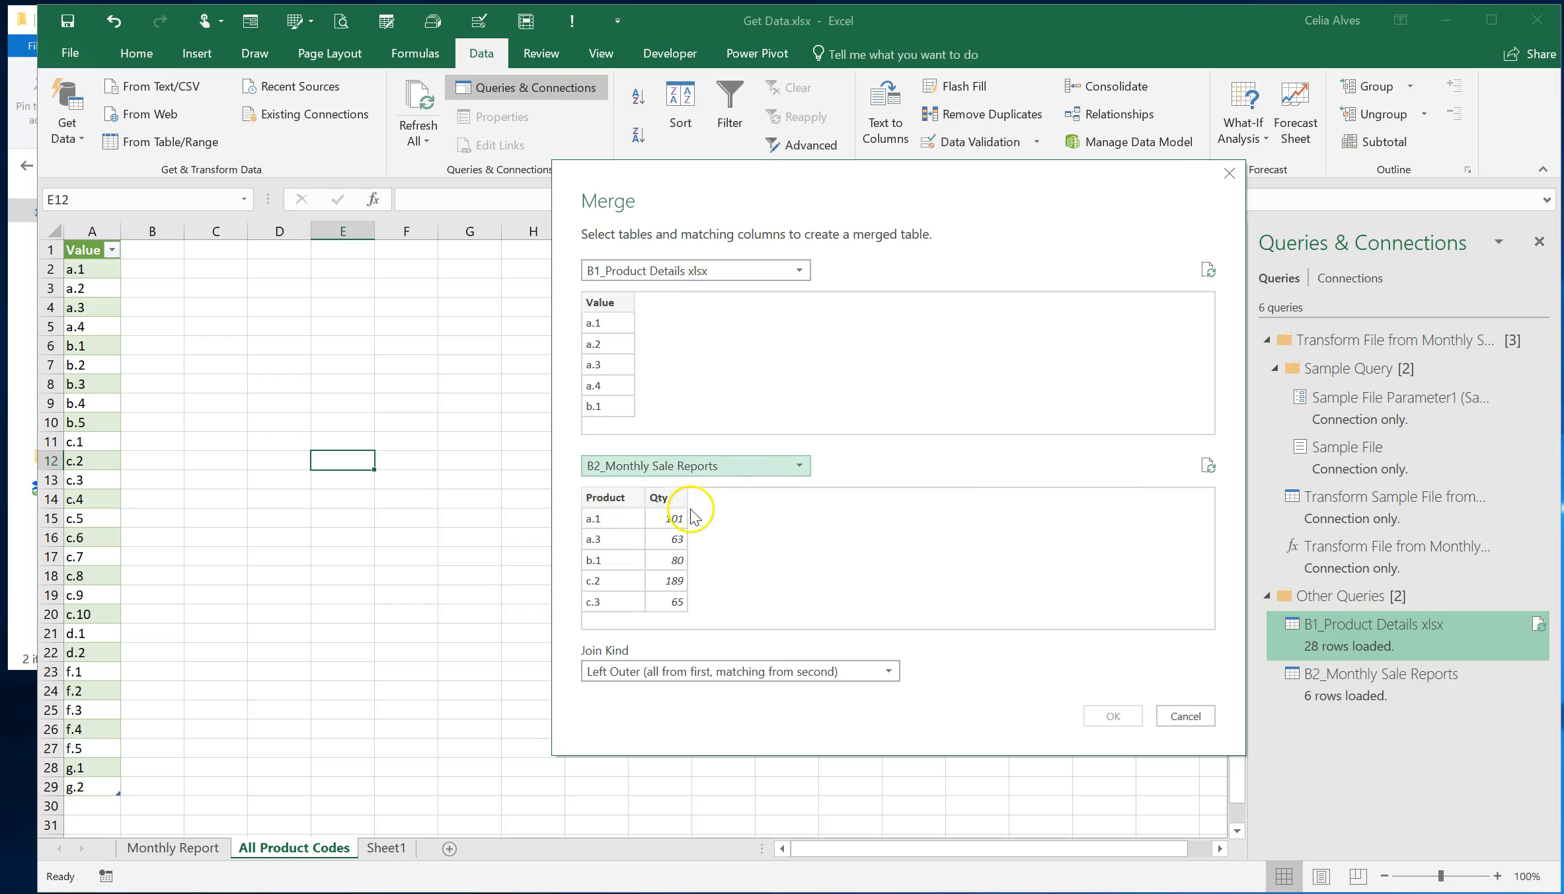
# Match the Value column to the Product column and create the merge with a Left Outer join.
pyautogui.click(614, 304)
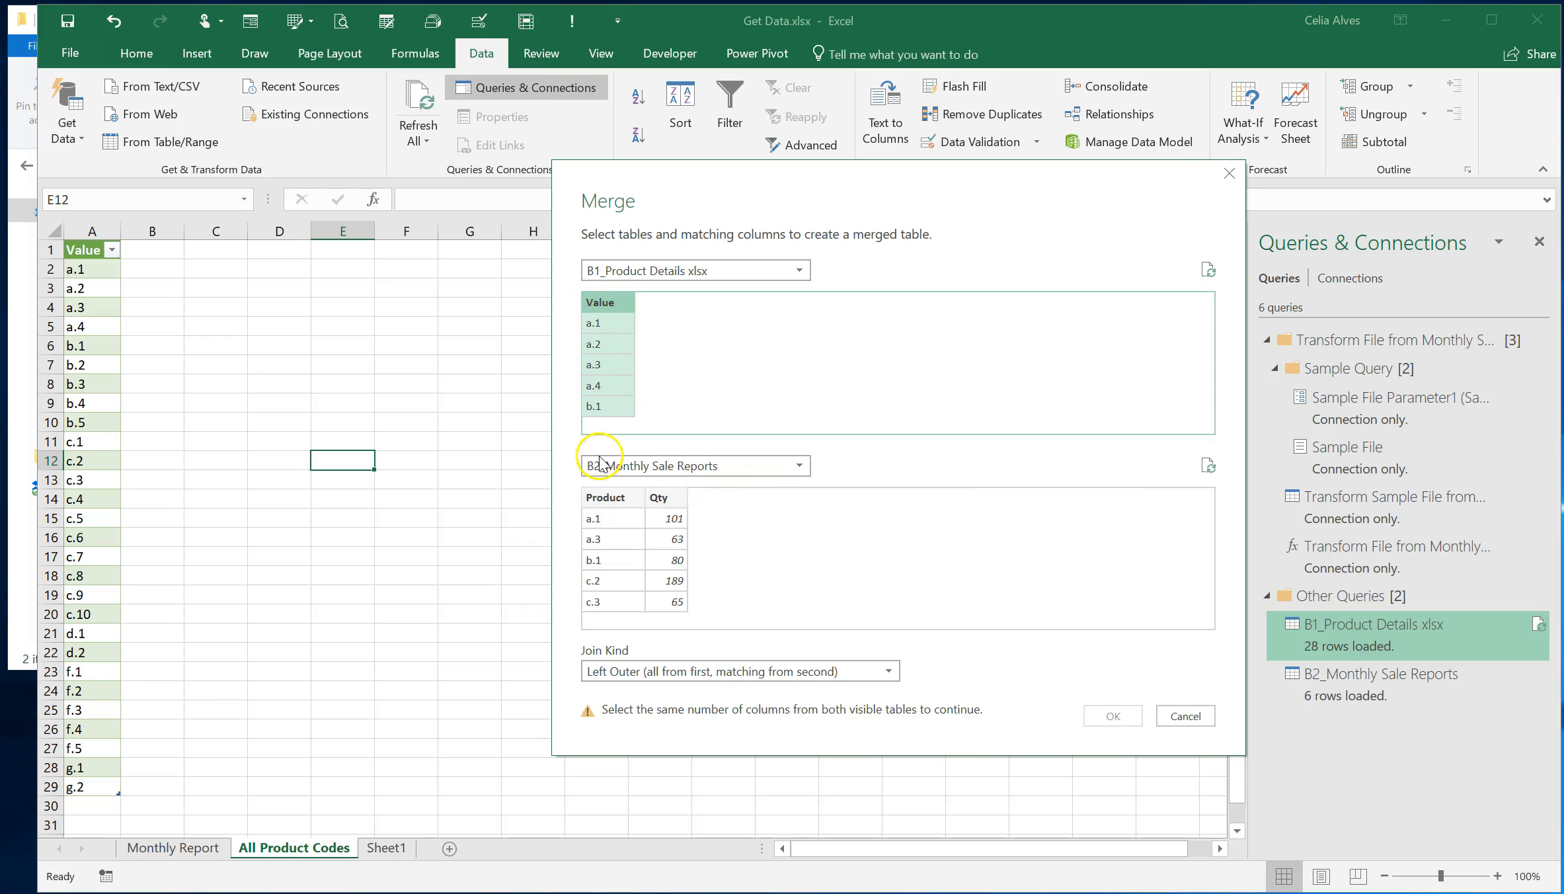
pyautogui.click(607, 499)
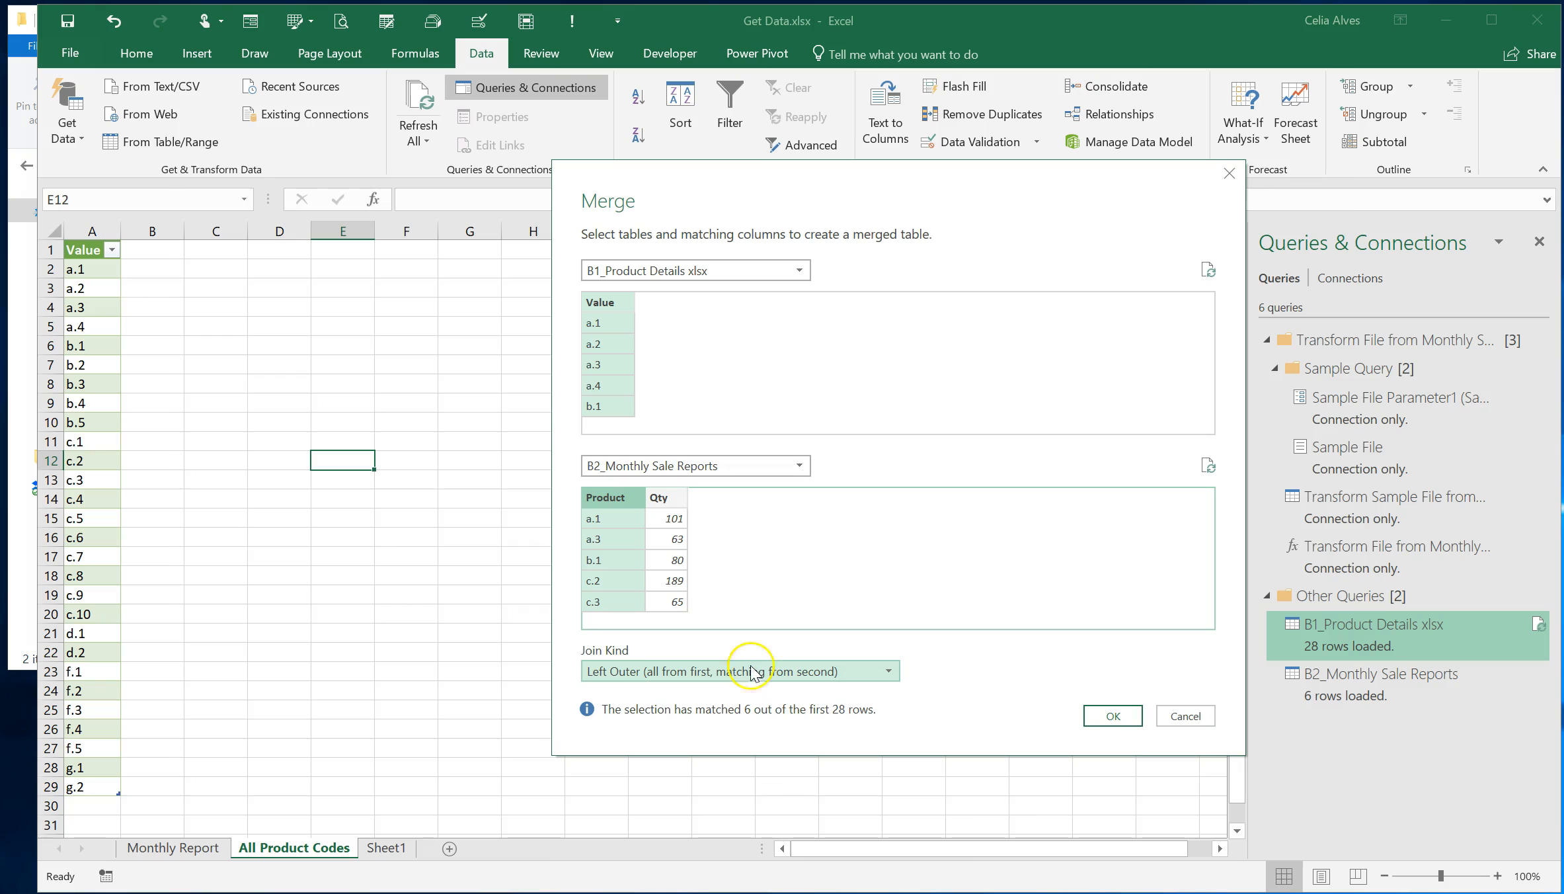
pyautogui.click(1113, 716)
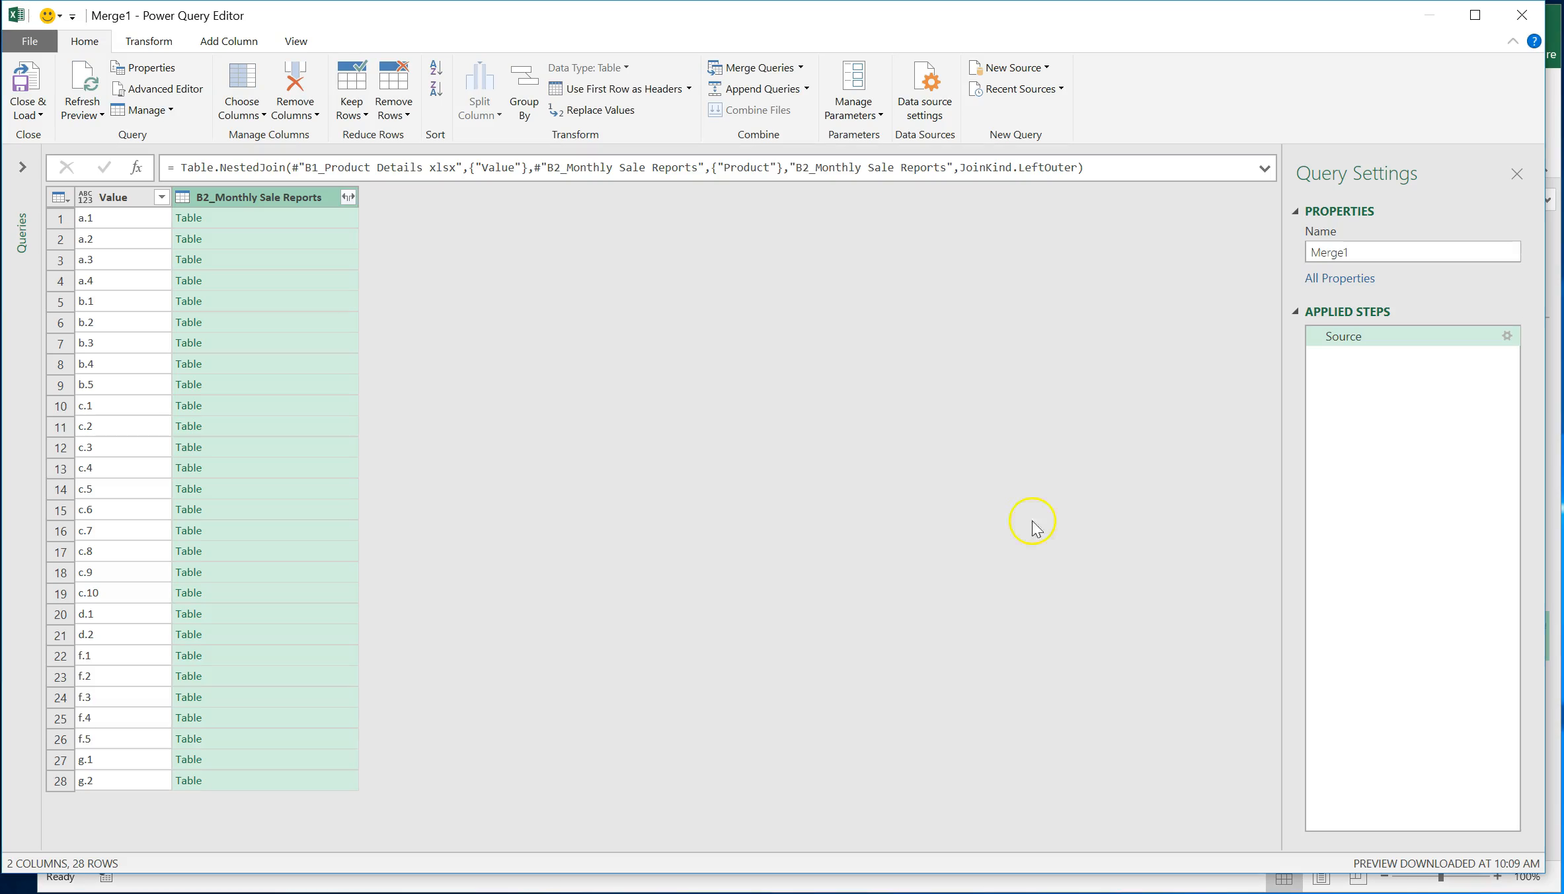
# Expand the B2_Monthly Sale Reports column to only the Qty field, keeping the original column name as prefix.
pyautogui.click(348, 197)
pyautogui.click(57, 278)
pyautogui.click(57, 277)
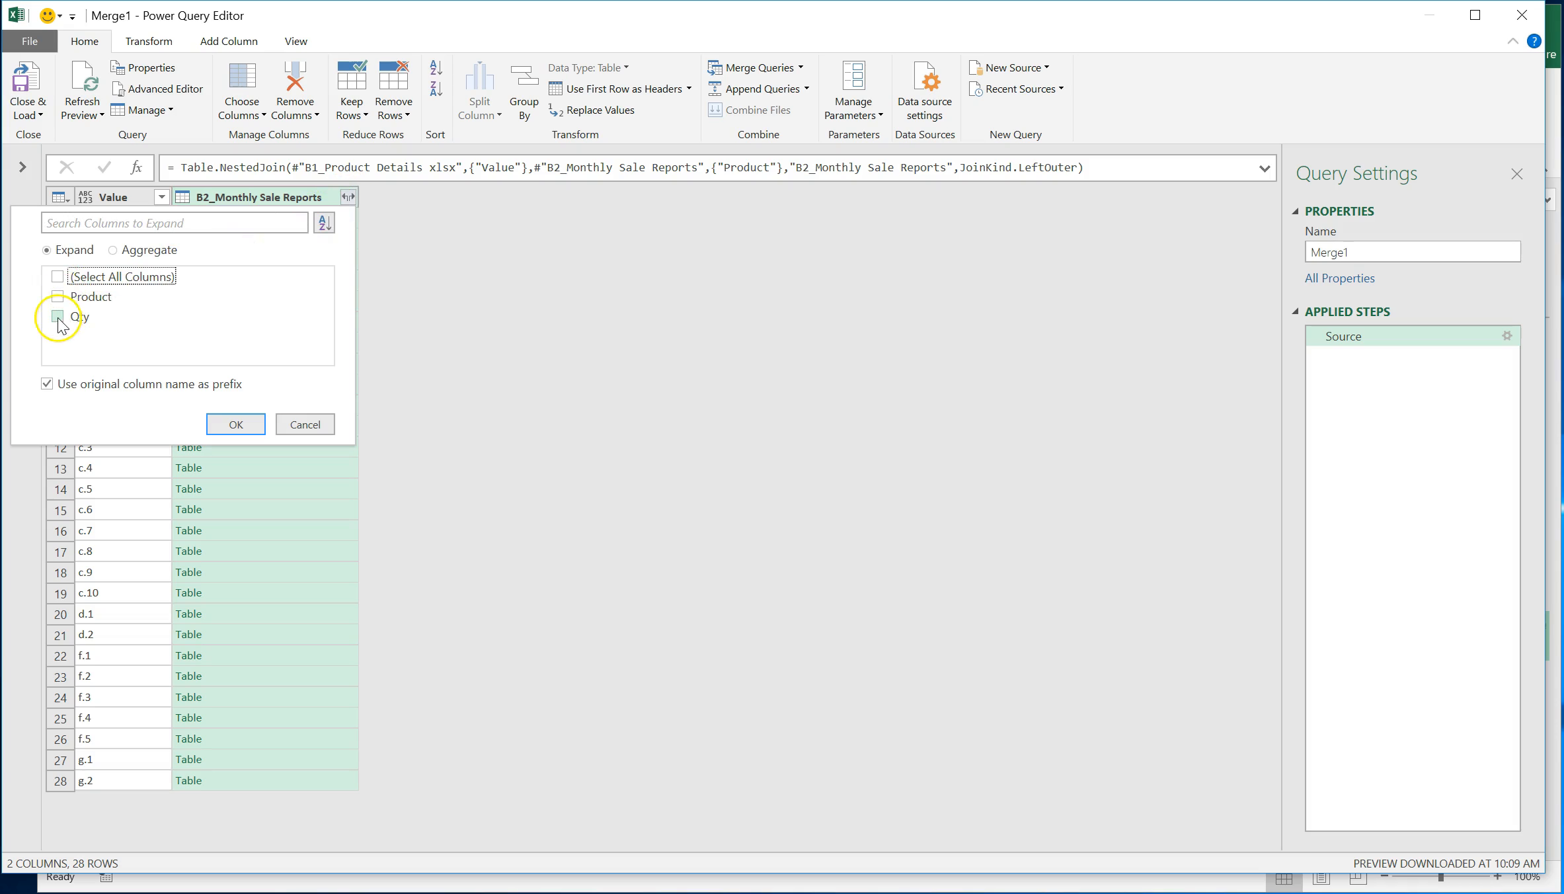
pyautogui.click(57, 317)
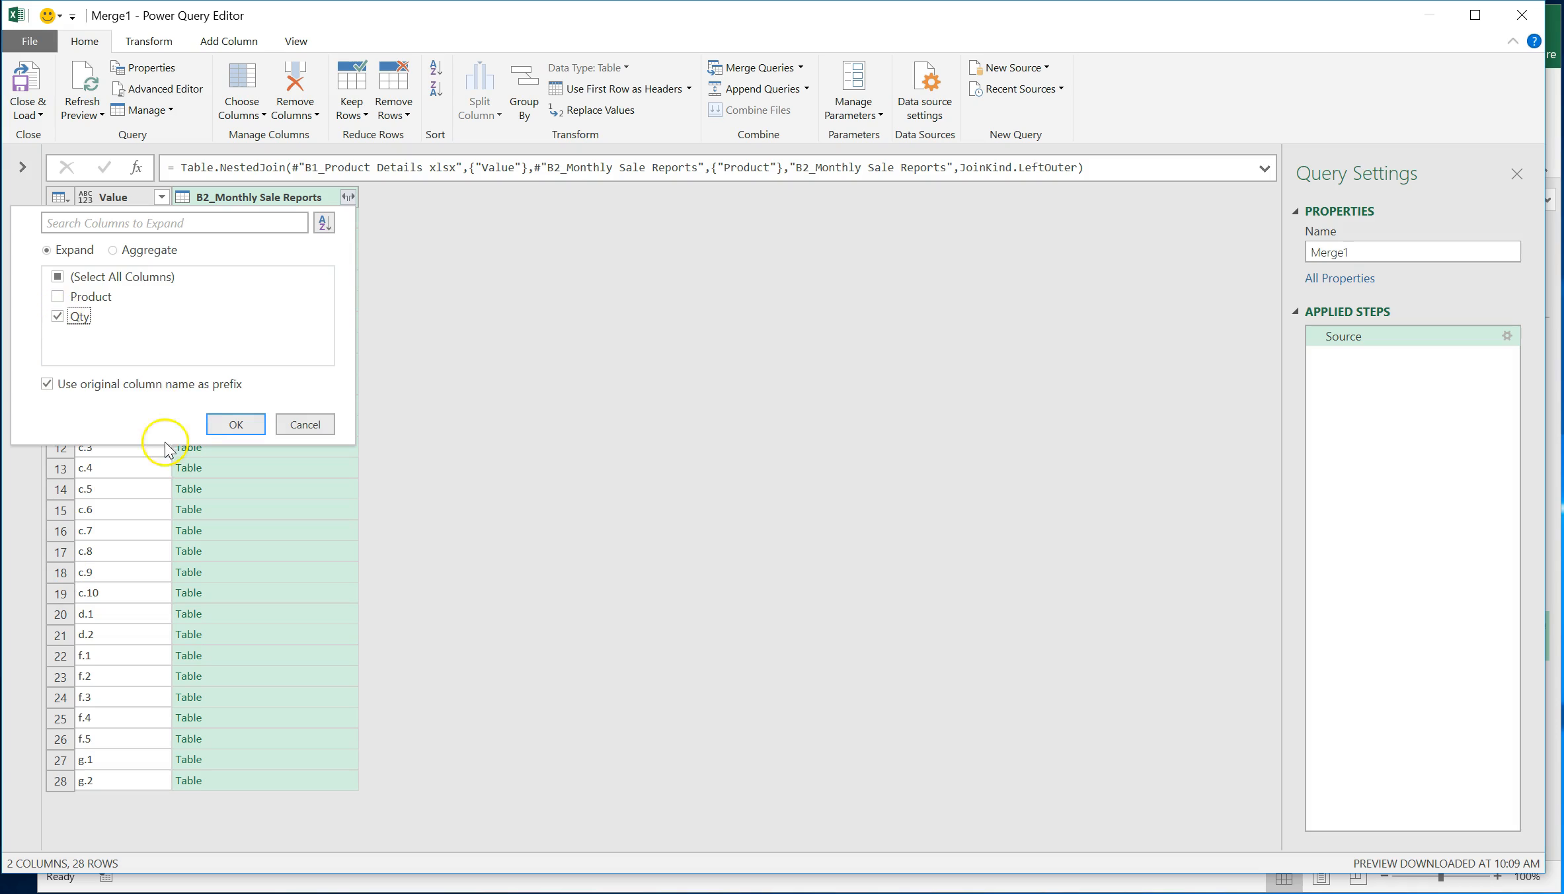
pyautogui.click(237, 425)
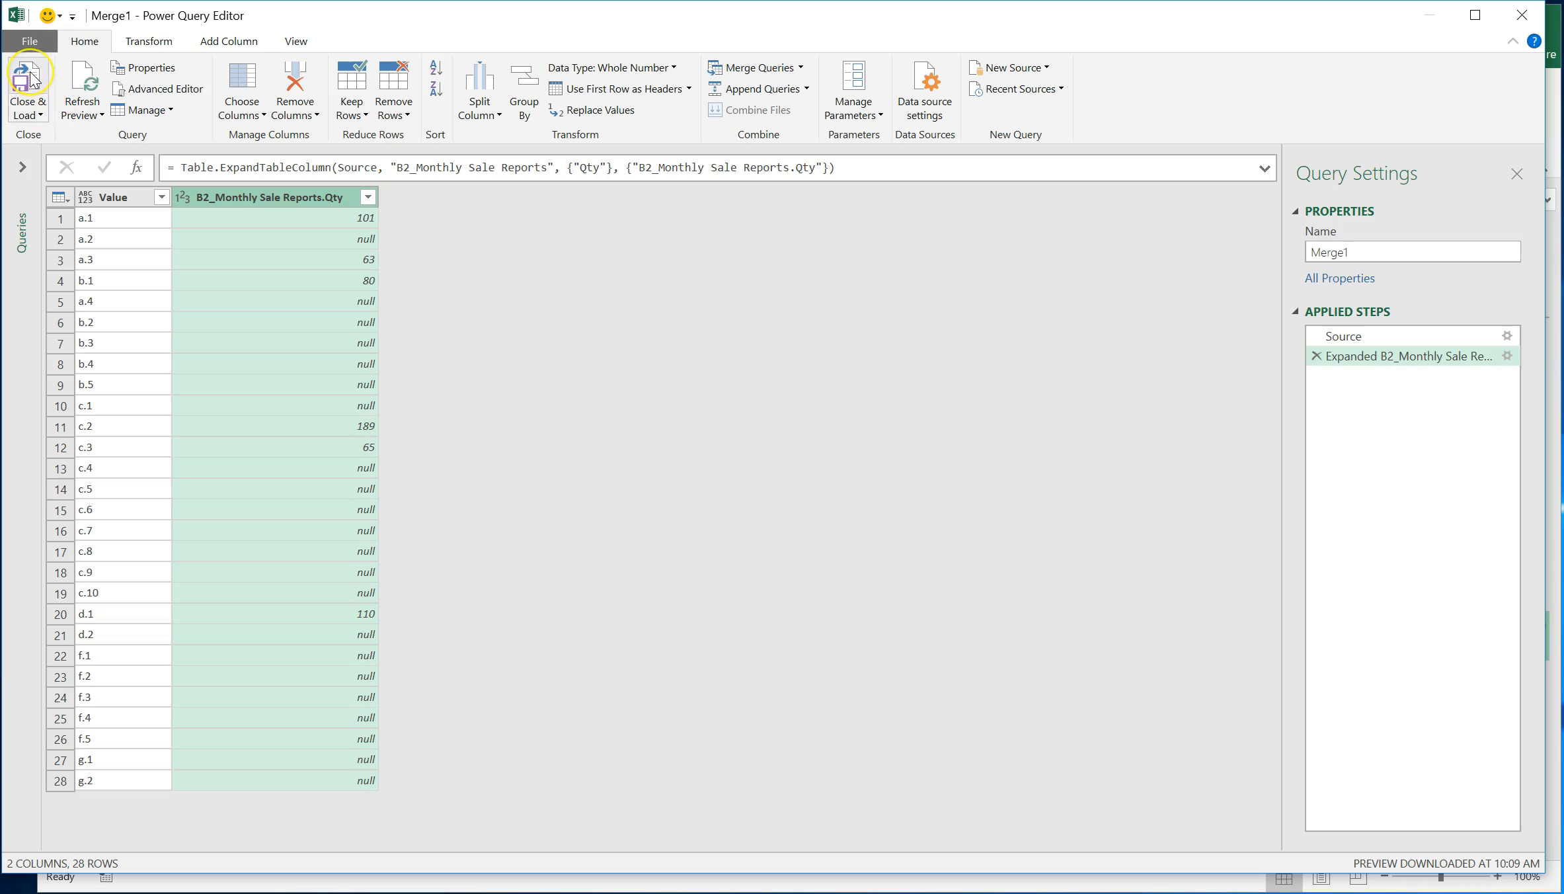
# Close the query editor and load the merged query as a table on a new worksheet.
pyautogui.click(31, 99)
pyautogui.click(31, 106)
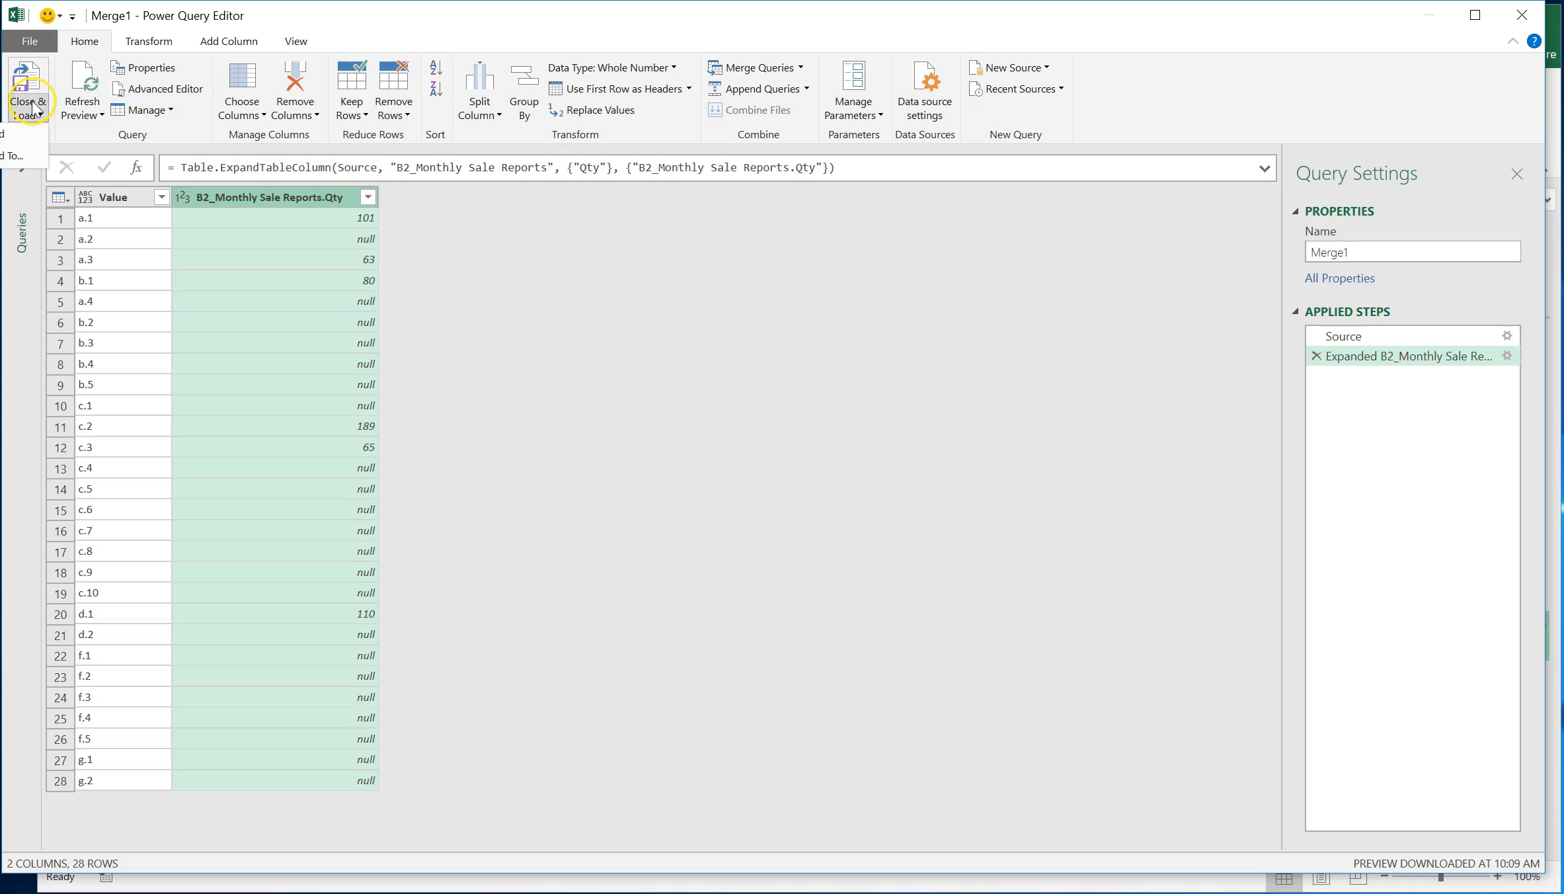
pyautogui.click(28, 162)
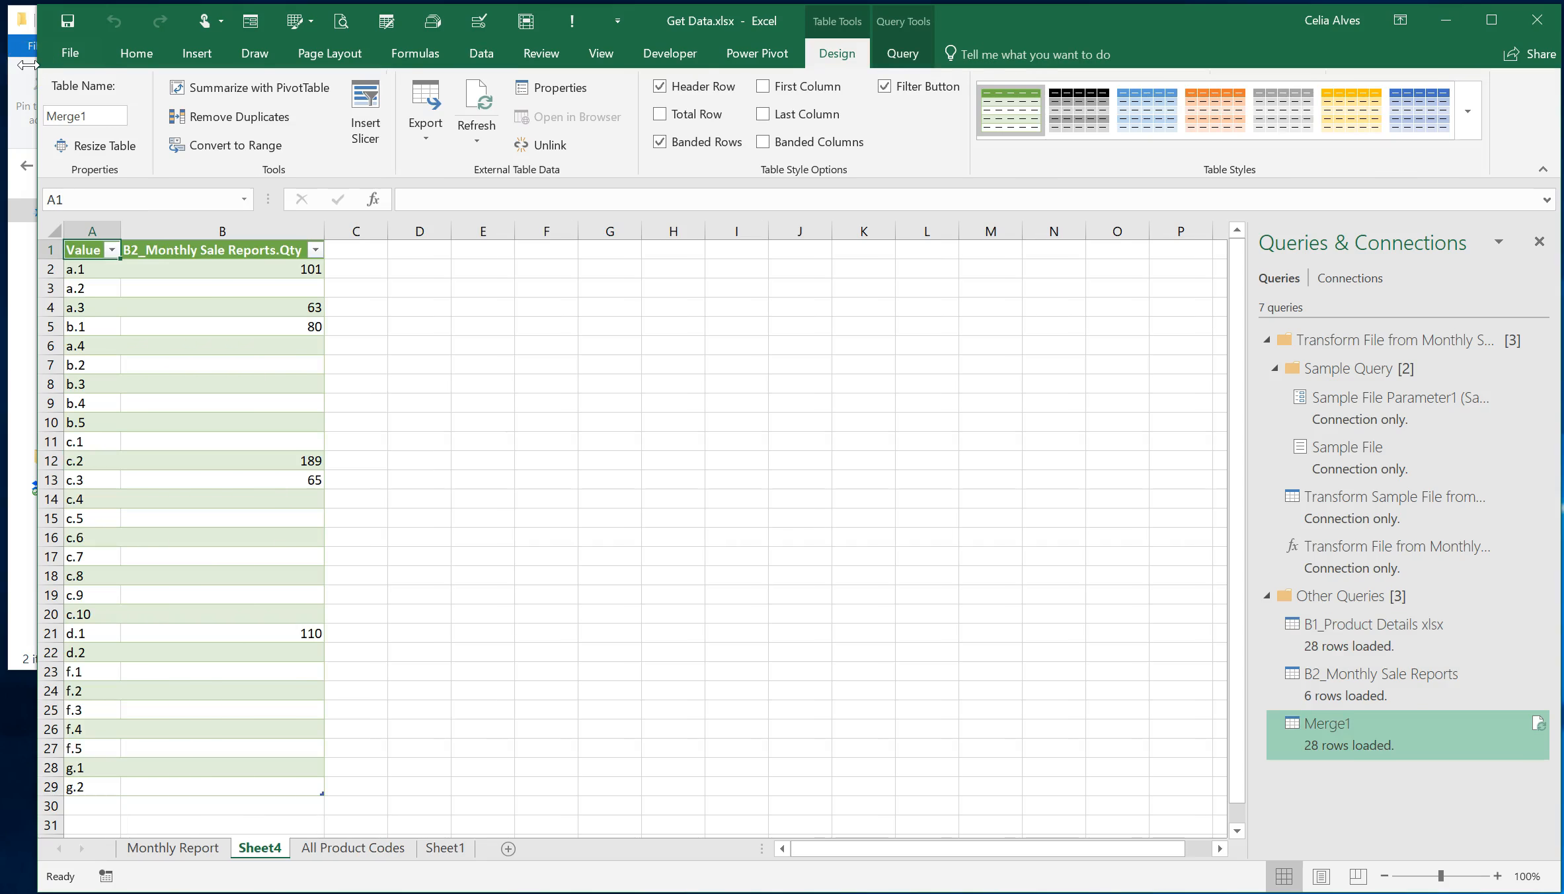
# Rename Sheet4, which holds the merged table, to Month Sales.
pyautogui.click(276, 848)
pyautogui.doubleClick(277, 848)
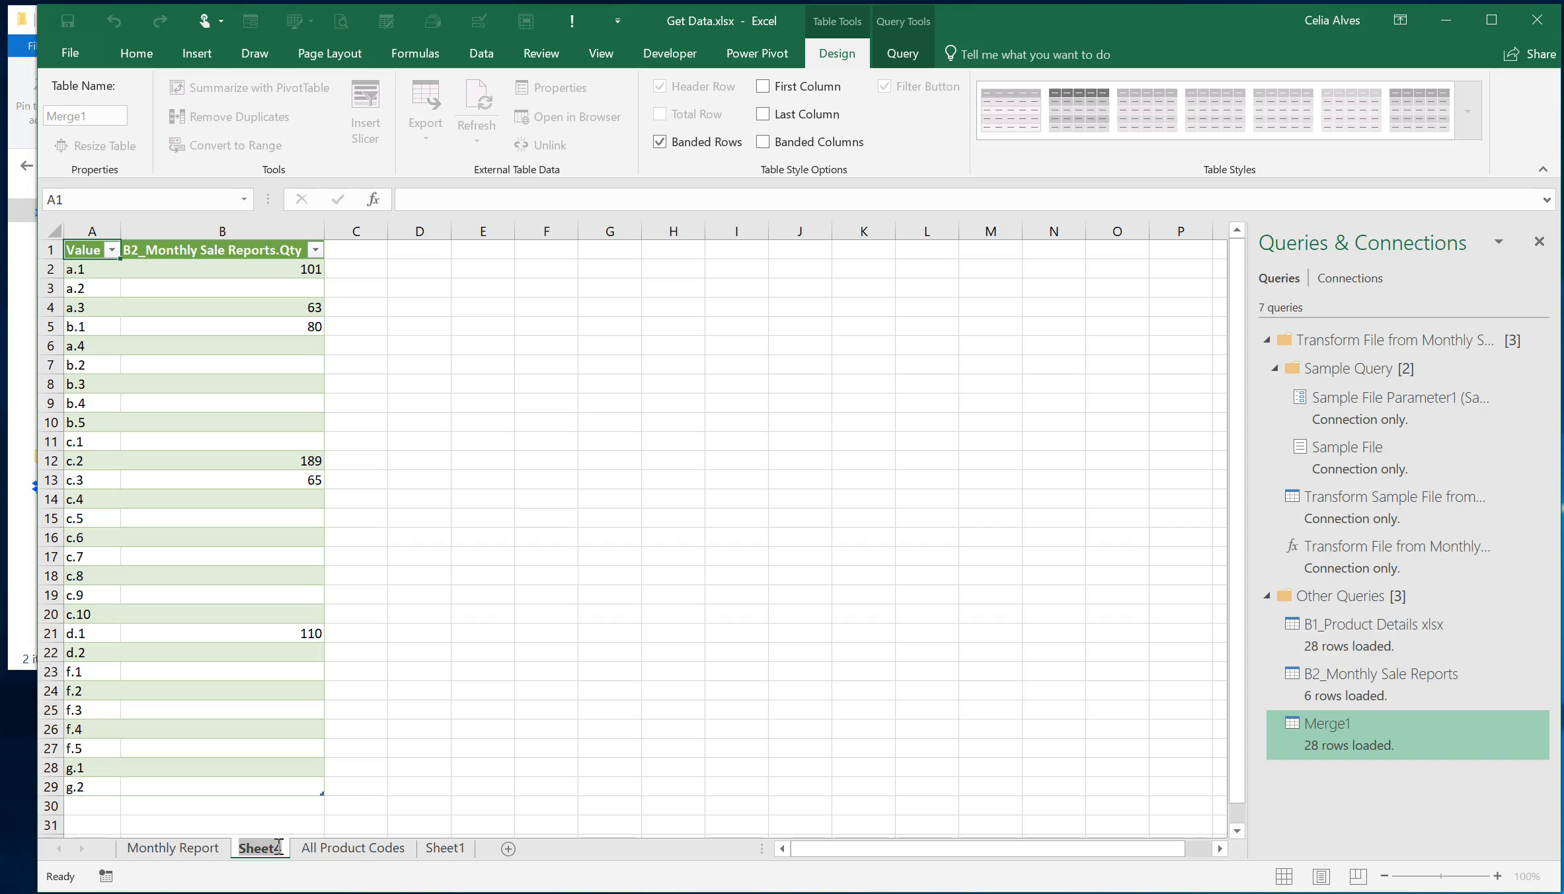
pyautogui.write('Month')
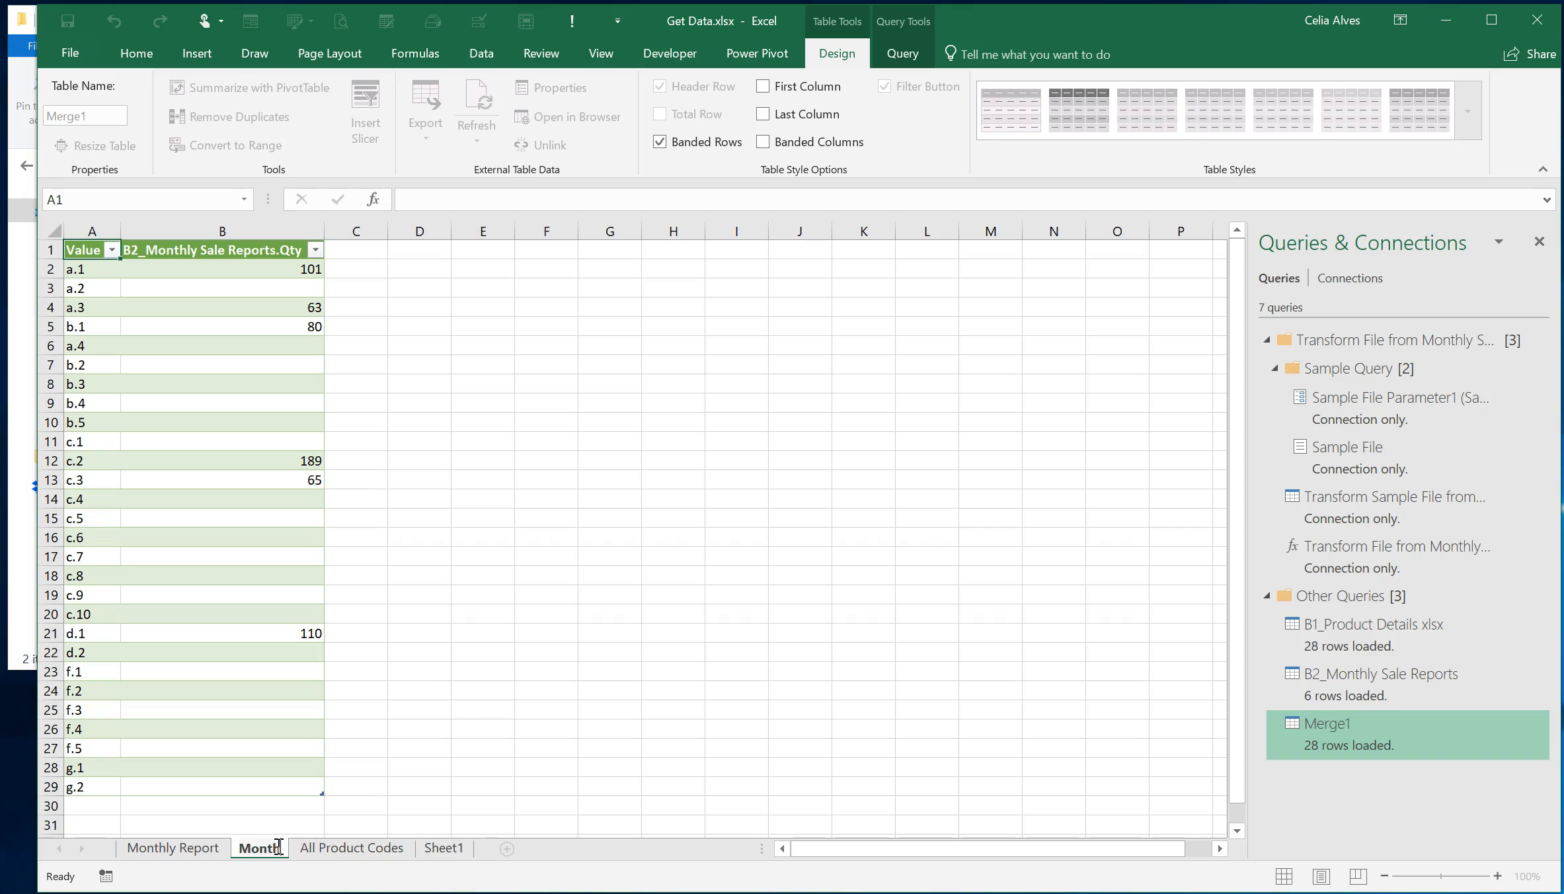
pyautogui.write(' Sales')
pyautogui.press('Return')
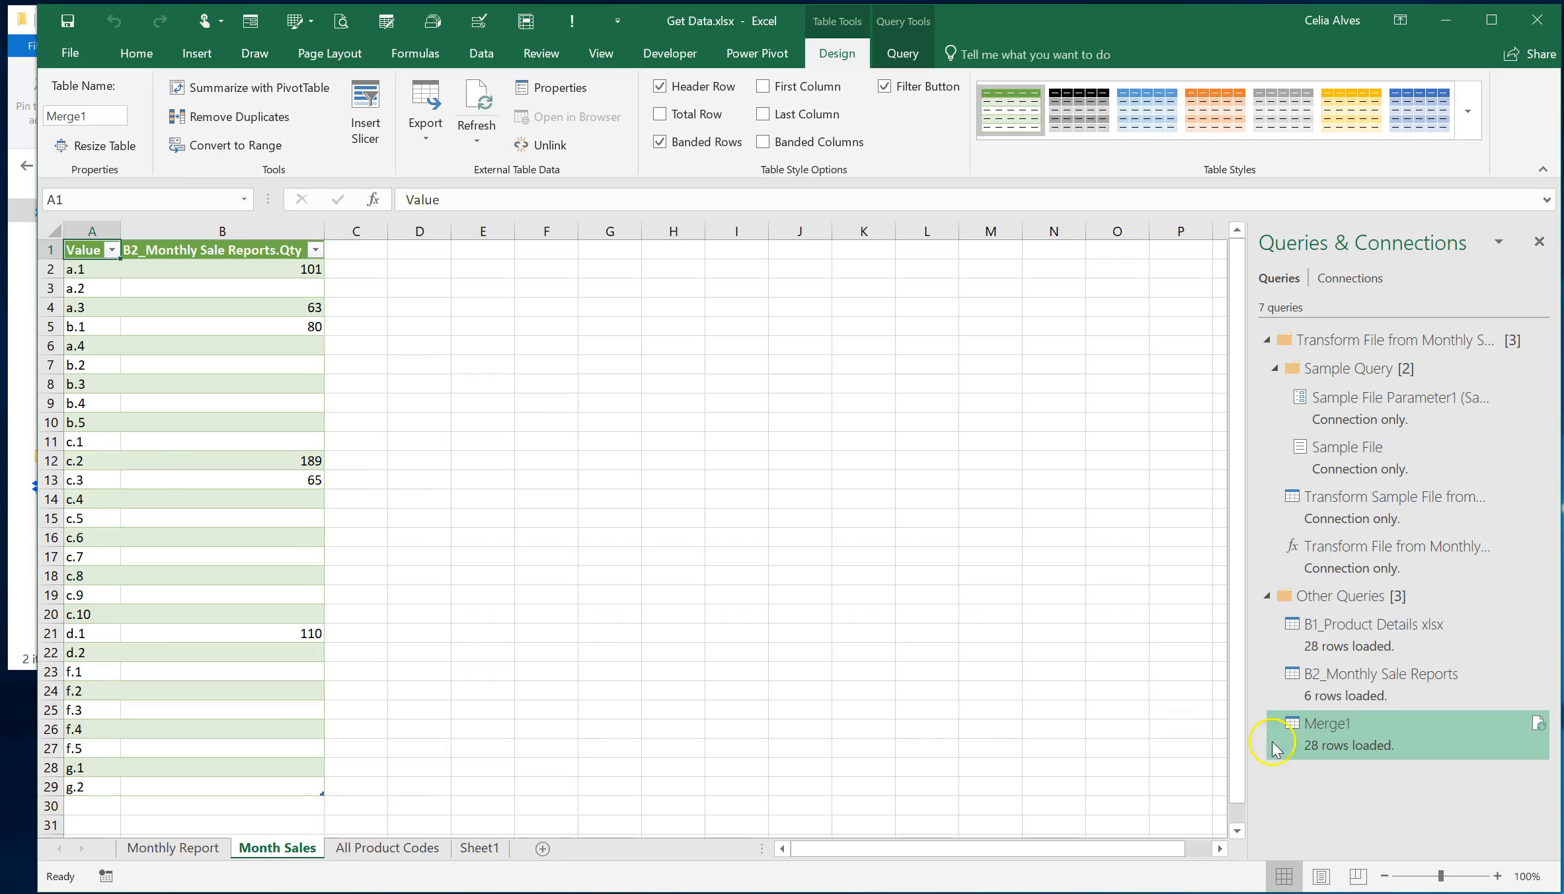
# Rename the Merge1 query as C1_Month Sales.
pyautogui.click(1340, 731)
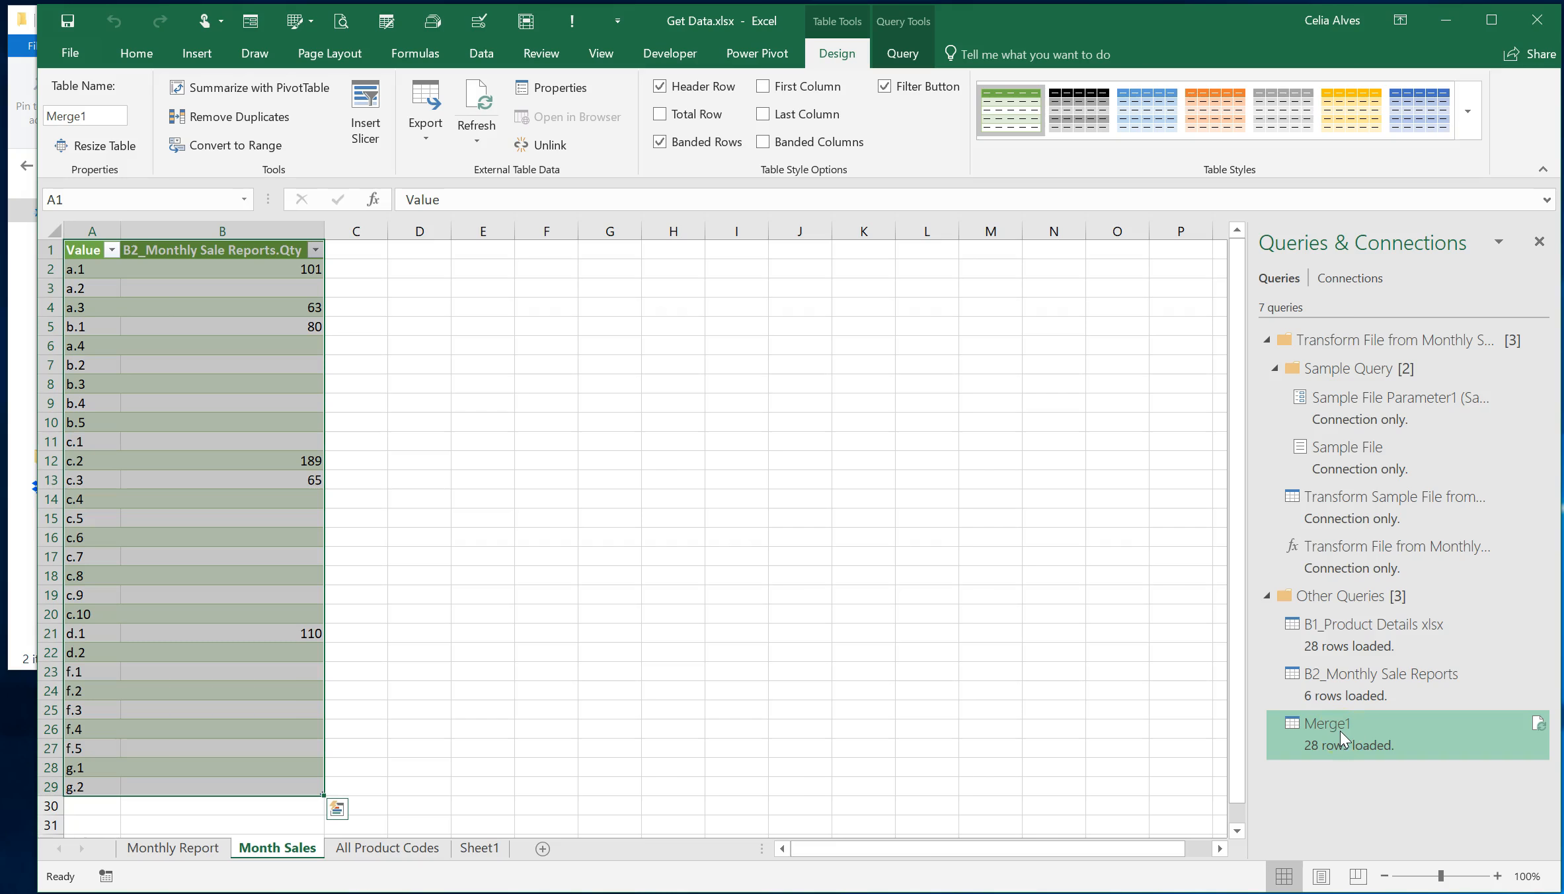
pyautogui.rightClick(1340, 730)
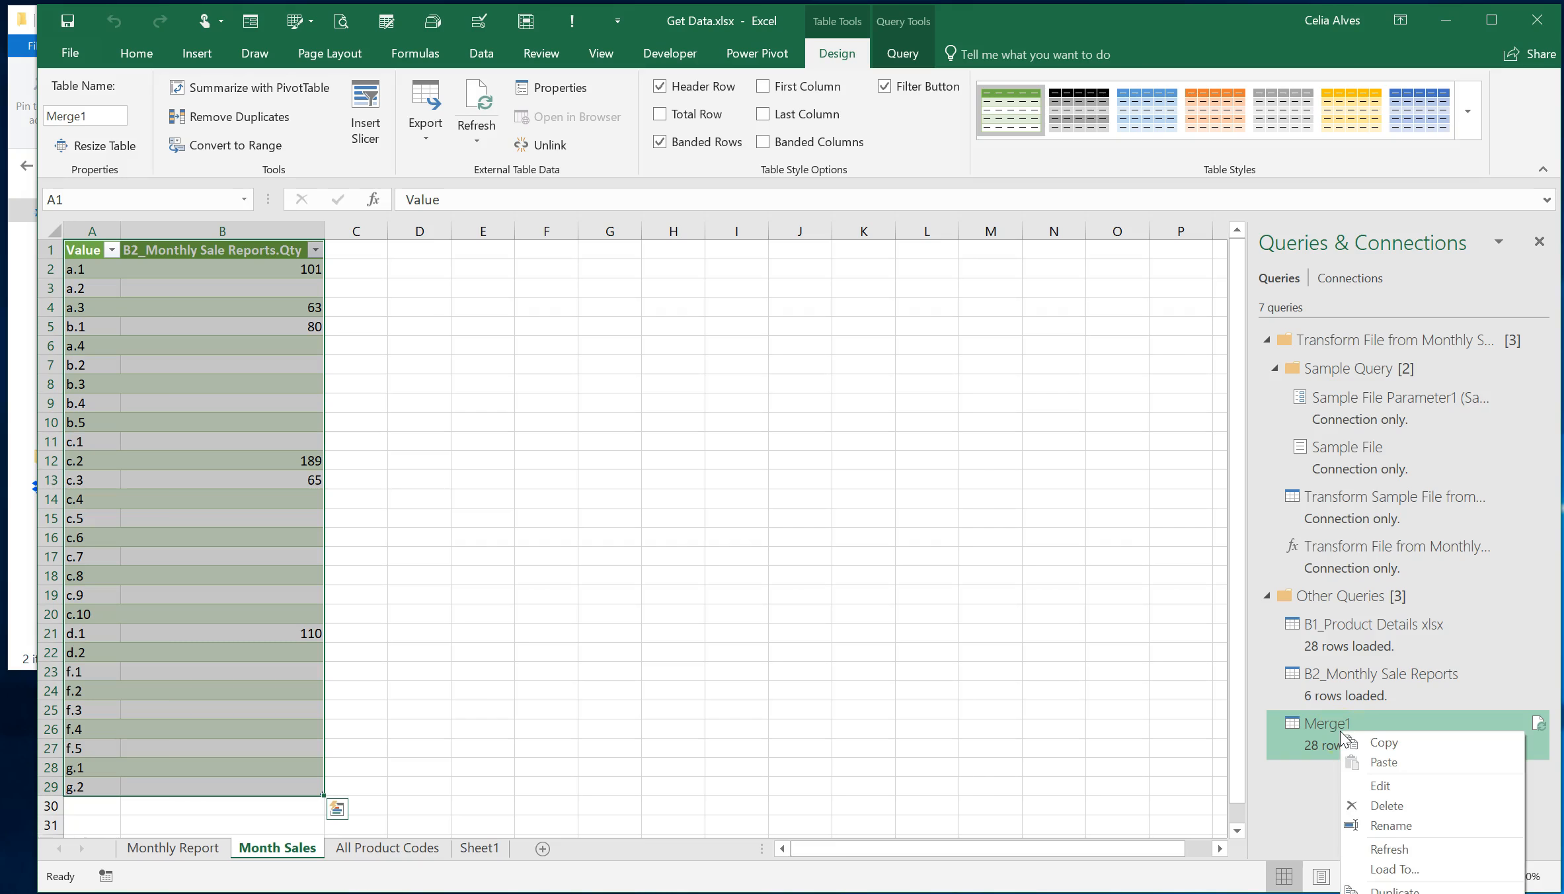
pyautogui.click(1389, 826)
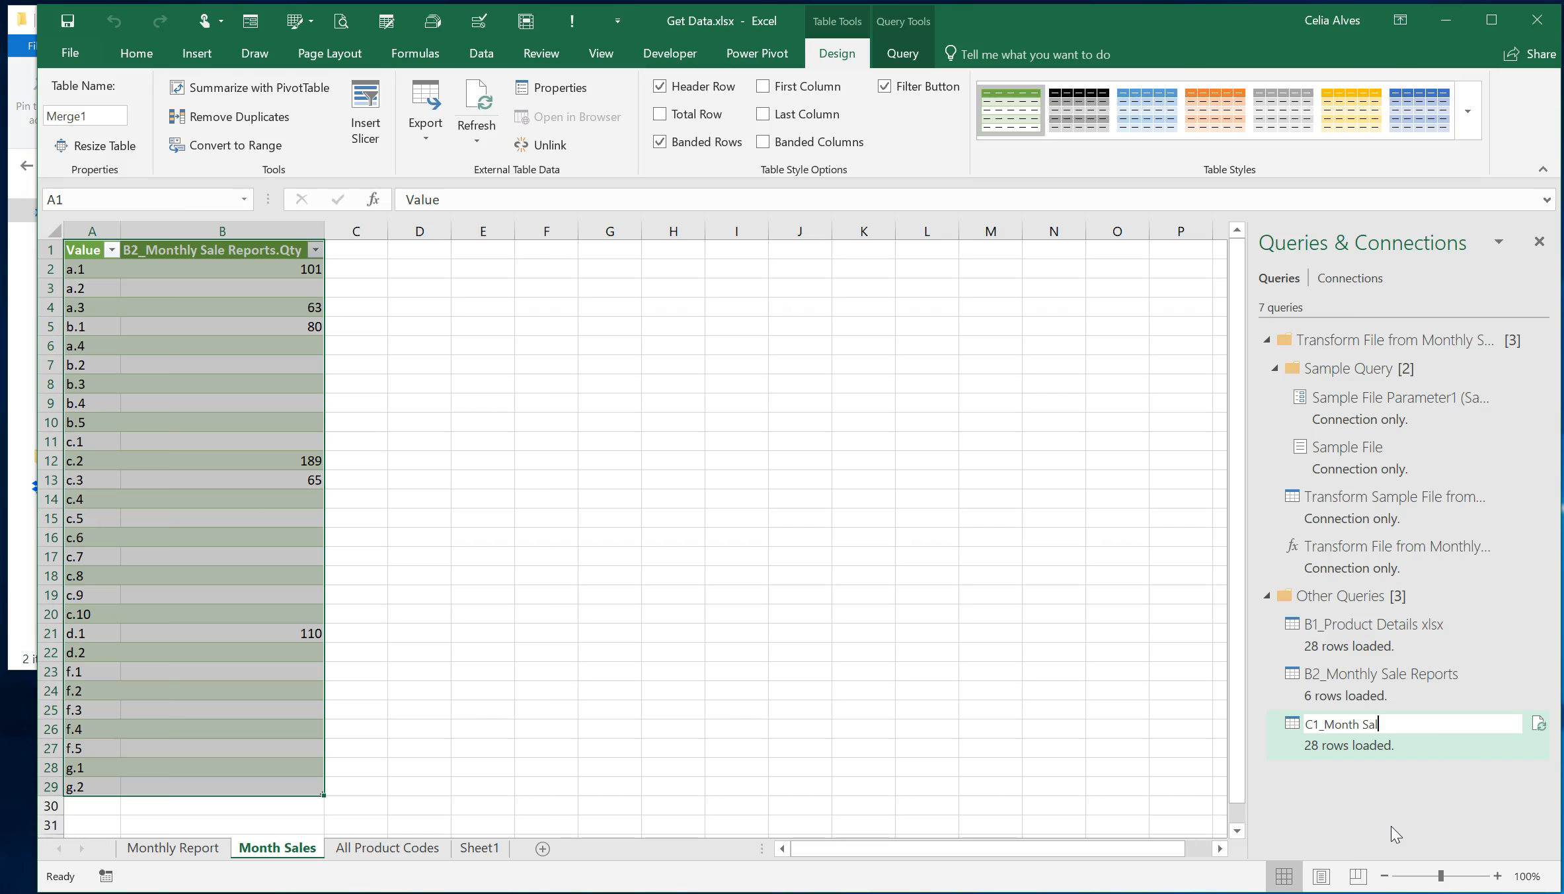
pyautogui.press('Return')
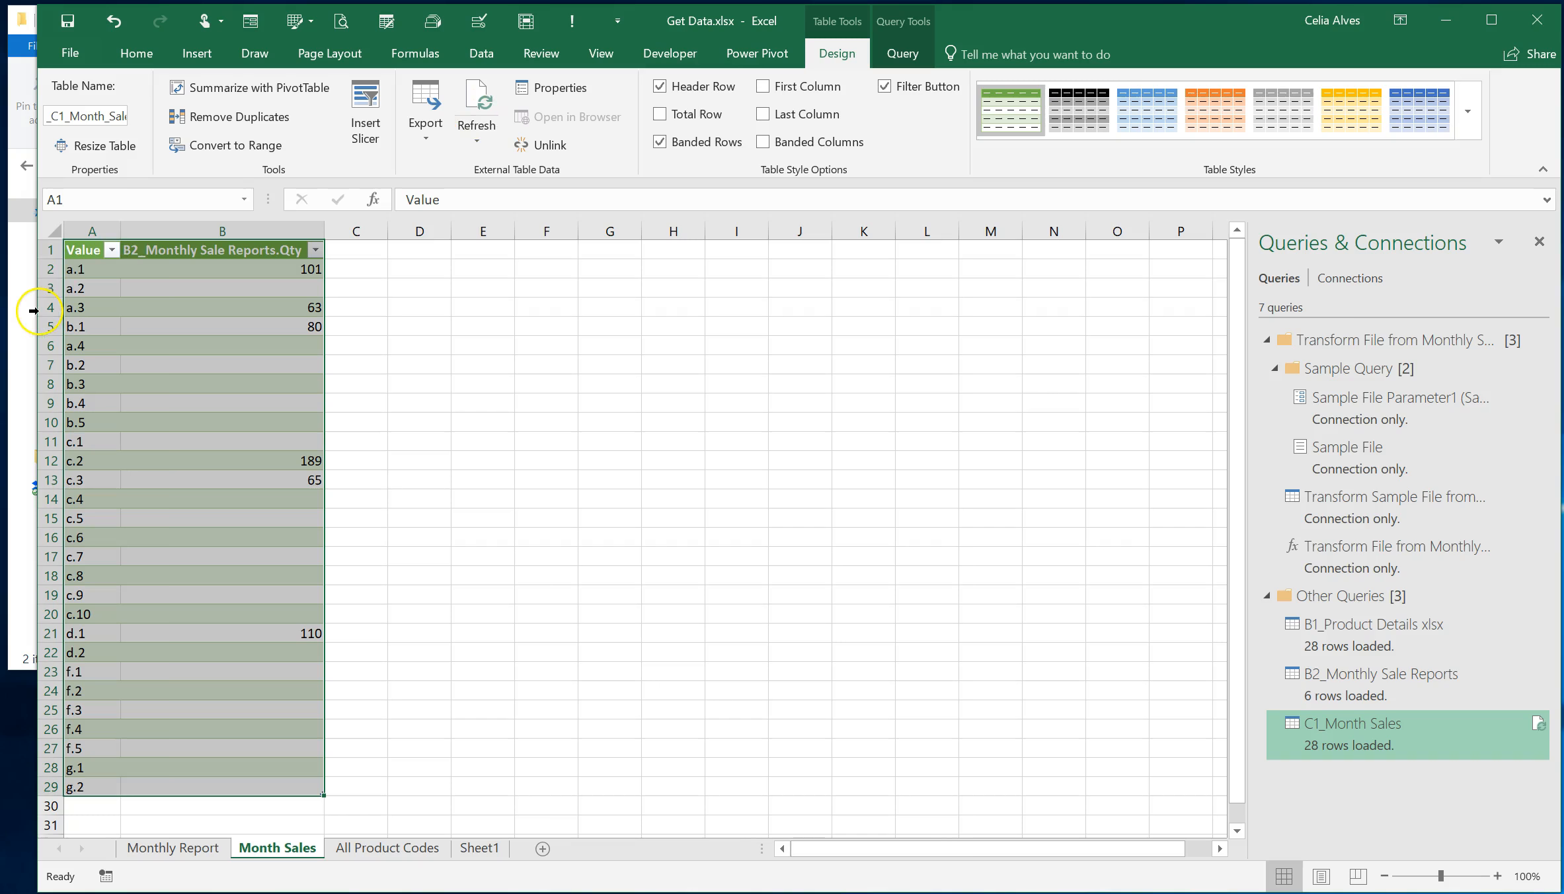
# Open 2018-03.xlsx beside the workbook, compare its quantities with the Month Sales table, and close the report.
pyautogui.moveTo(34, 310); pyautogui.dragTo(764, 373)
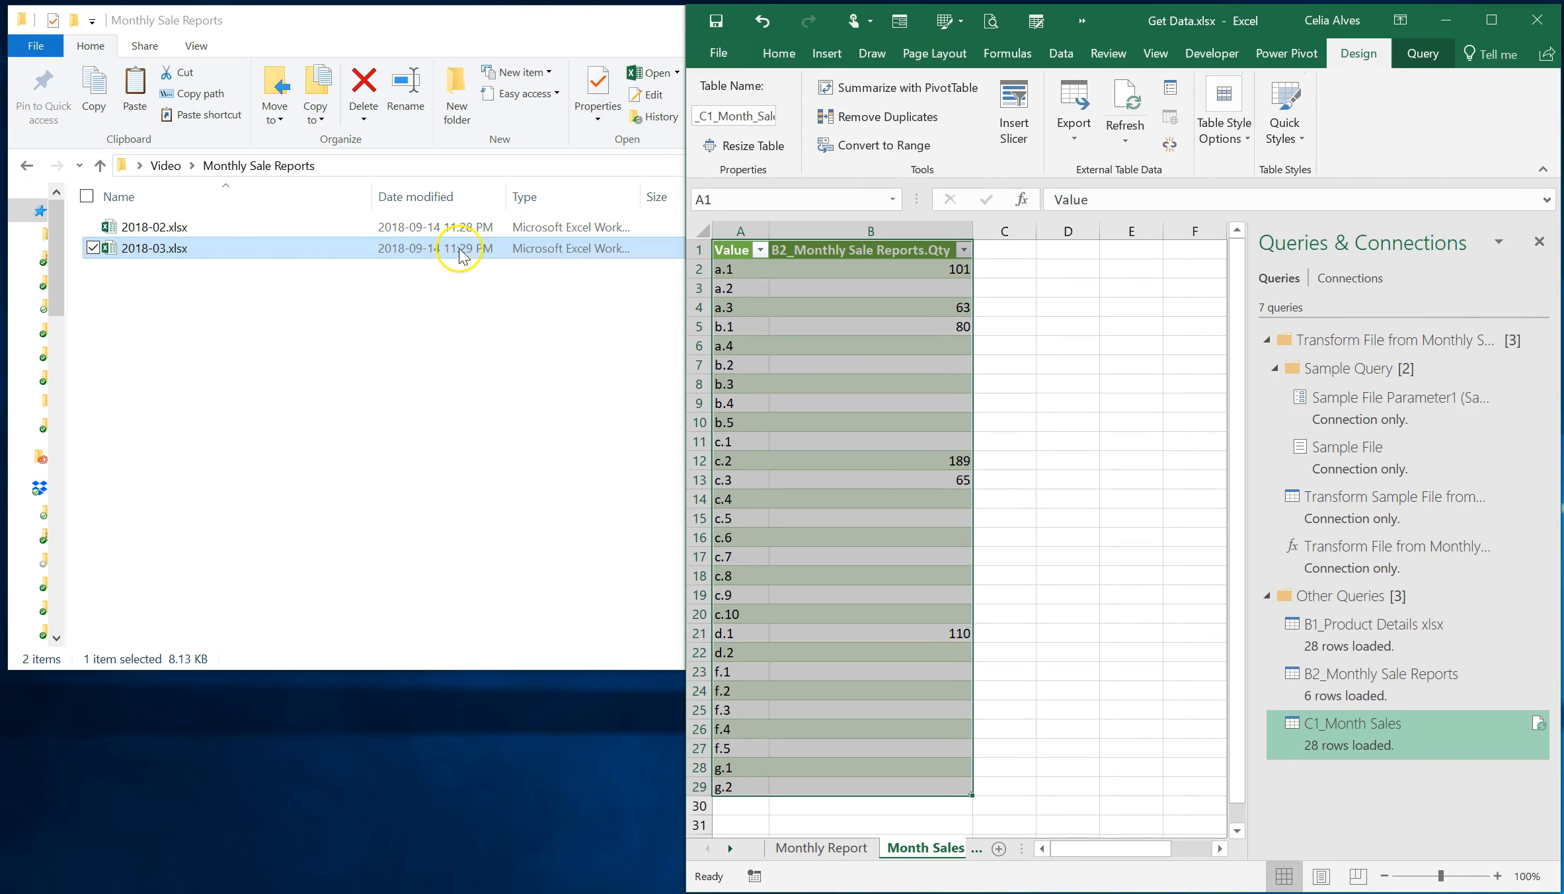
pyautogui.click(151, 251)
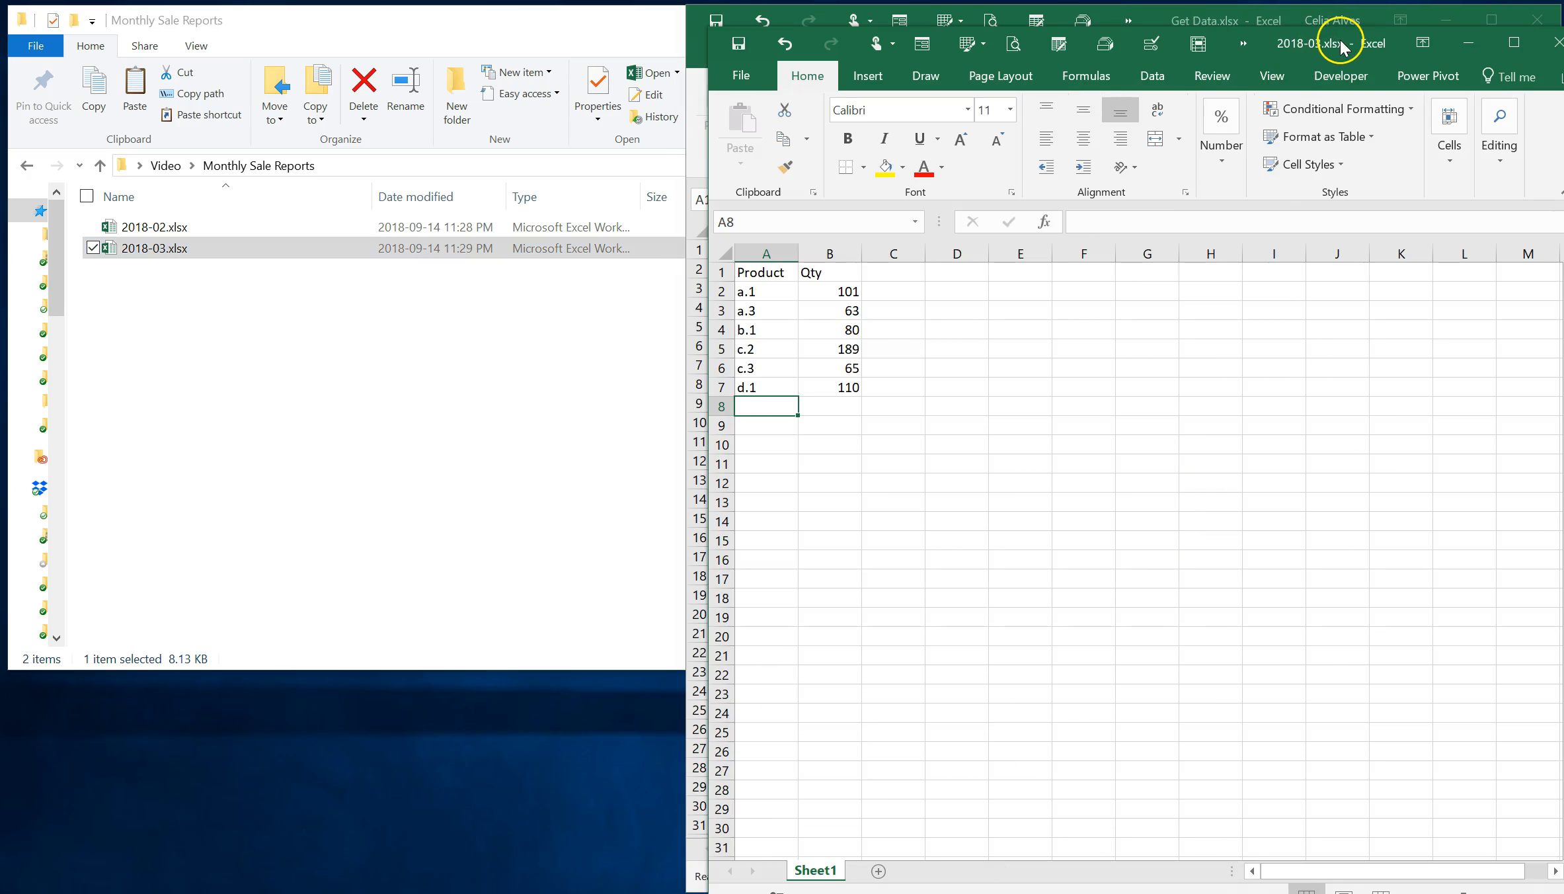
pyautogui.moveTo(634, 17); pyautogui.dragTo(646, 17)
pyautogui.moveTo(886, 499); pyautogui.dragTo(635, 485)
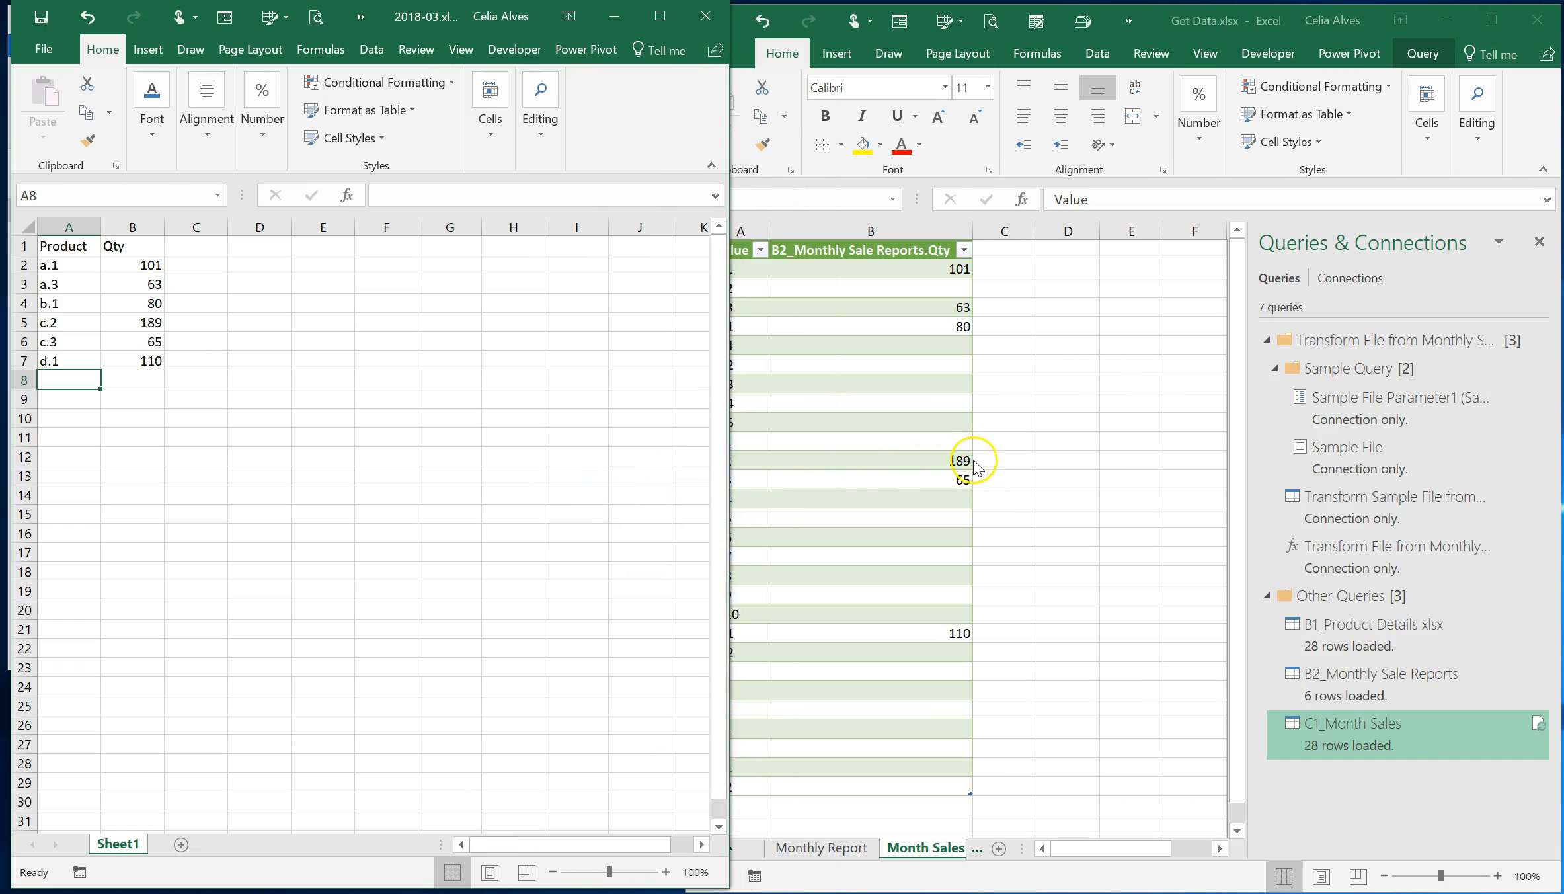
pyautogui.click(1036, 580)
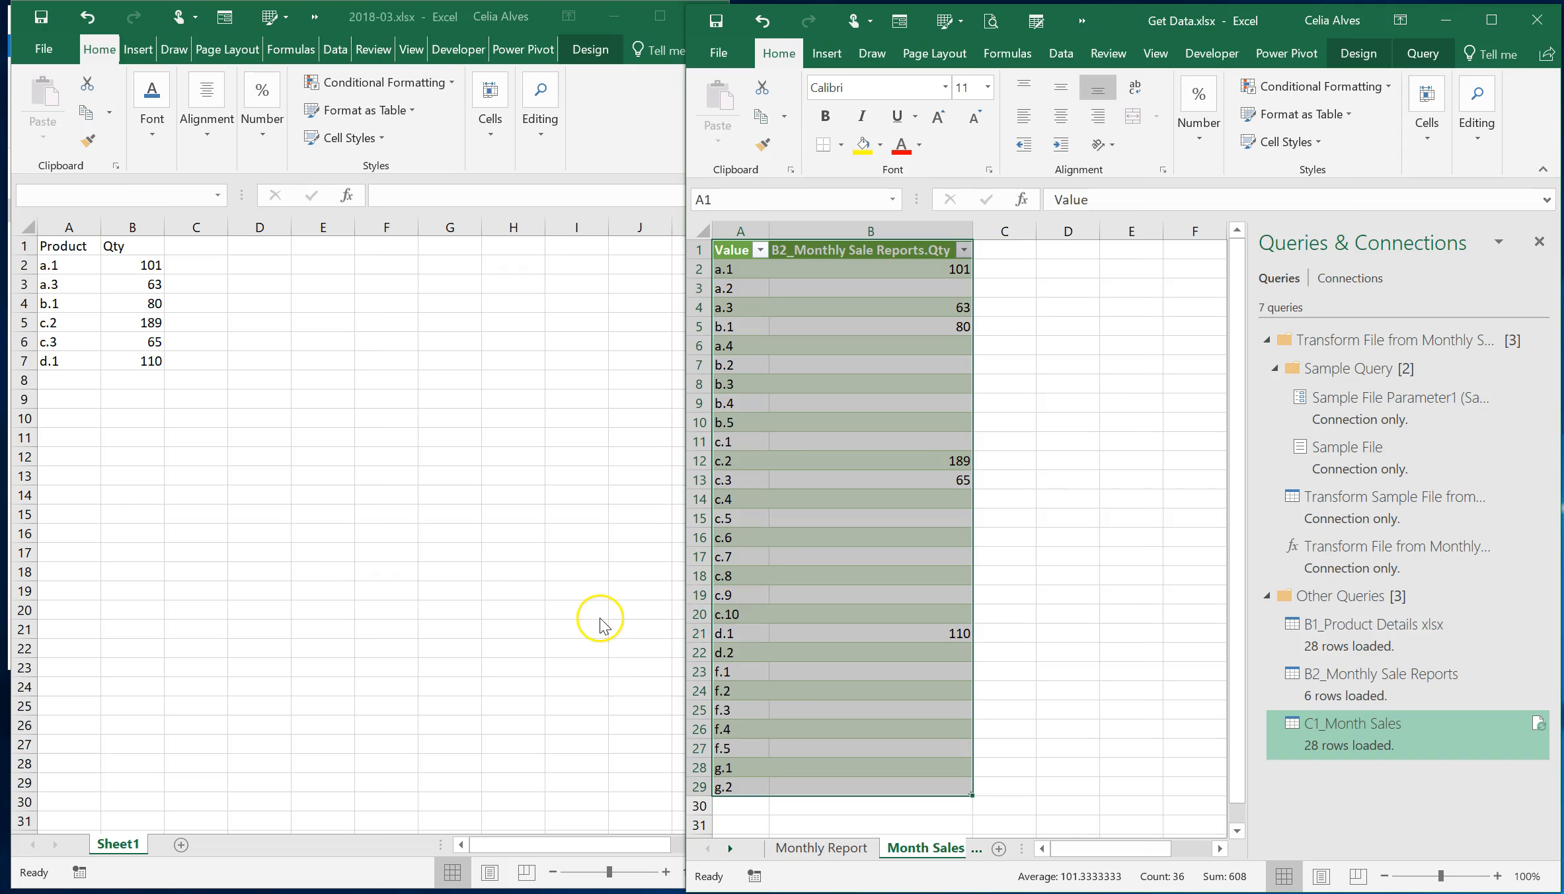
pyautogui.click(464, 428)
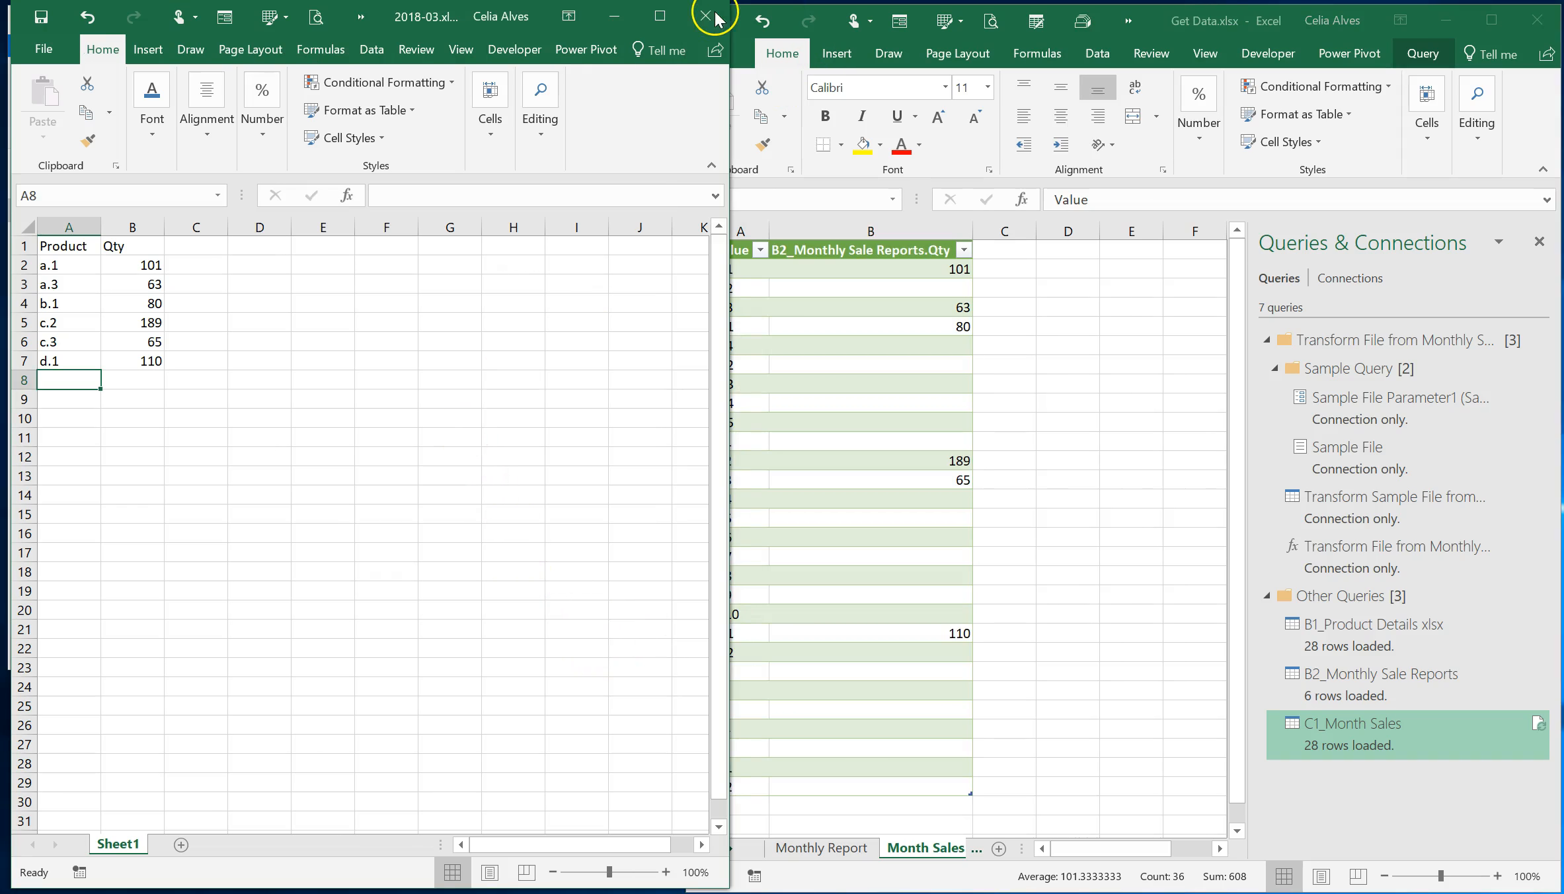
pyautogui.click(712, 17)
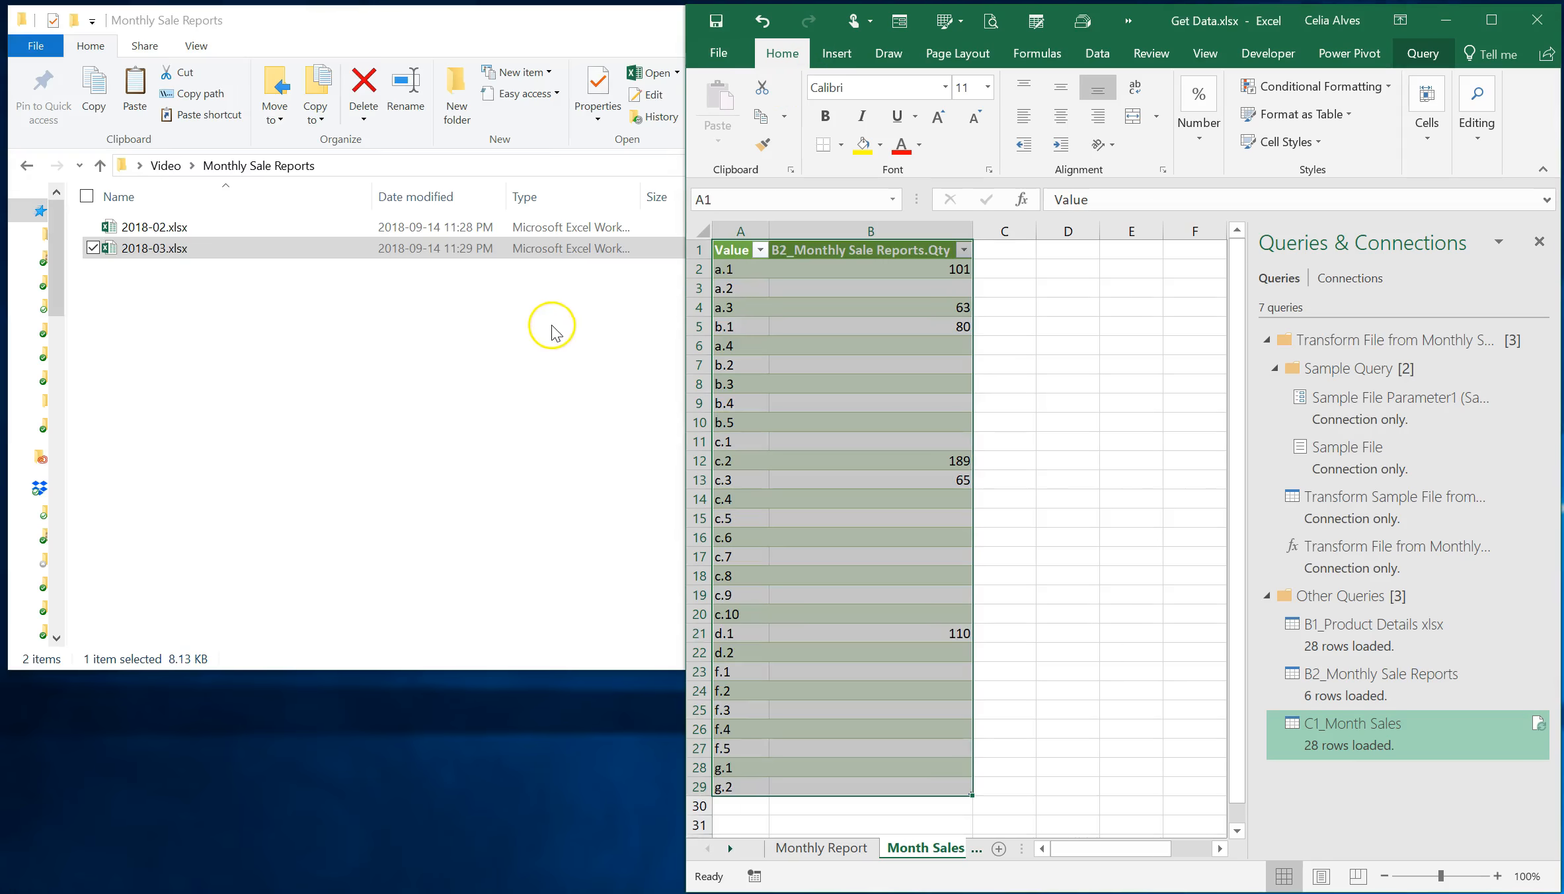
# Copy 2018-04.xlsx from the Extra data folder into the Monthly Sale Reports folder.
pyautogui.click(158, 166)
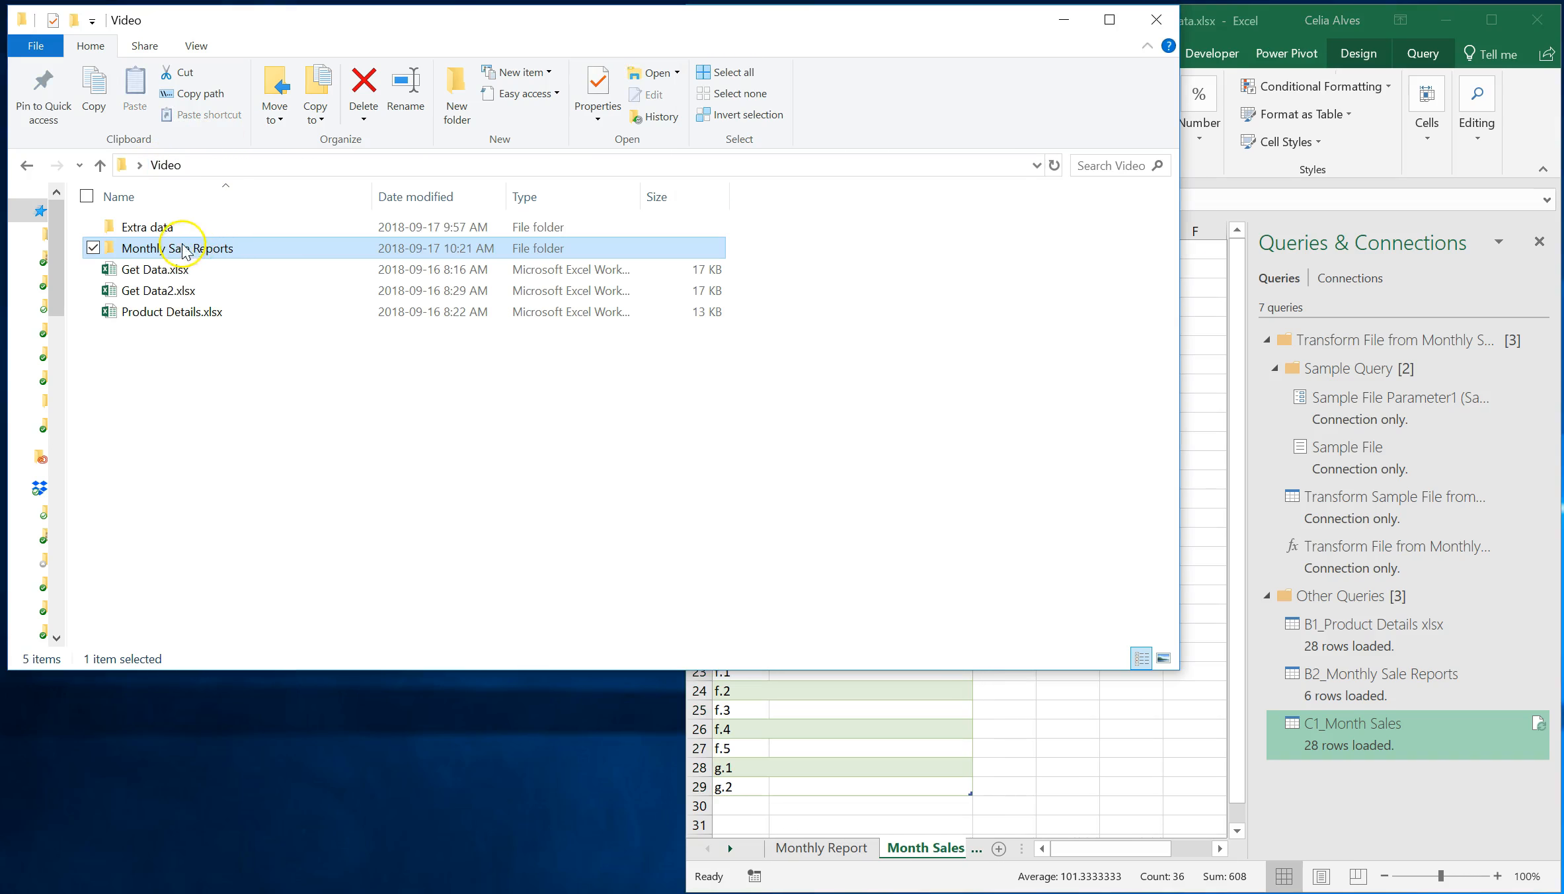
pyautogui.click(175, 231)
pyautogui.doubleClick(174, 231)
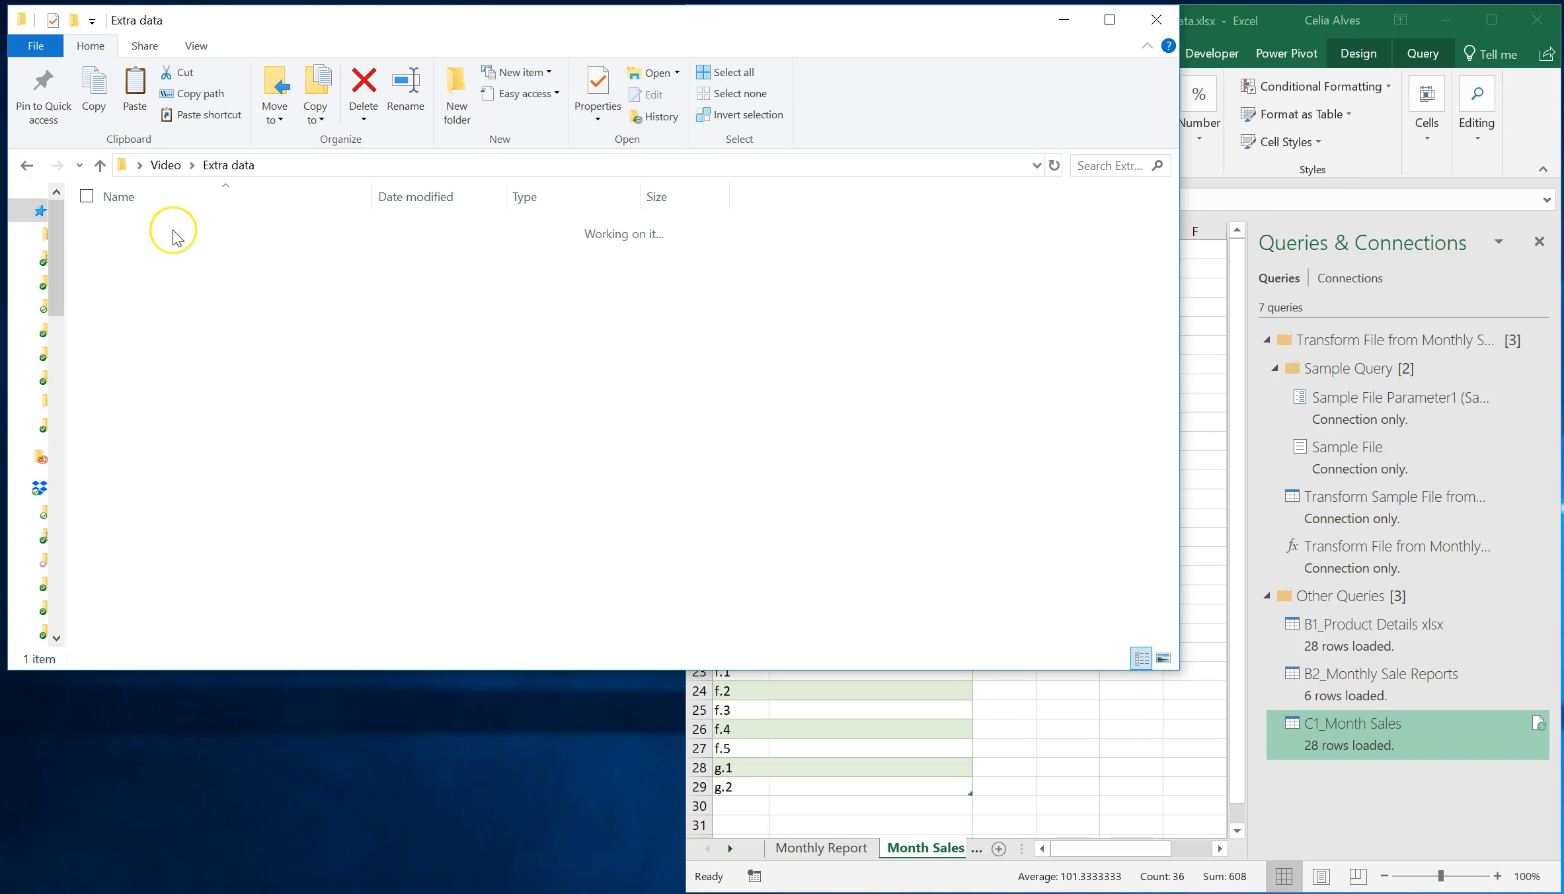
pyautogui.click(175, 231)
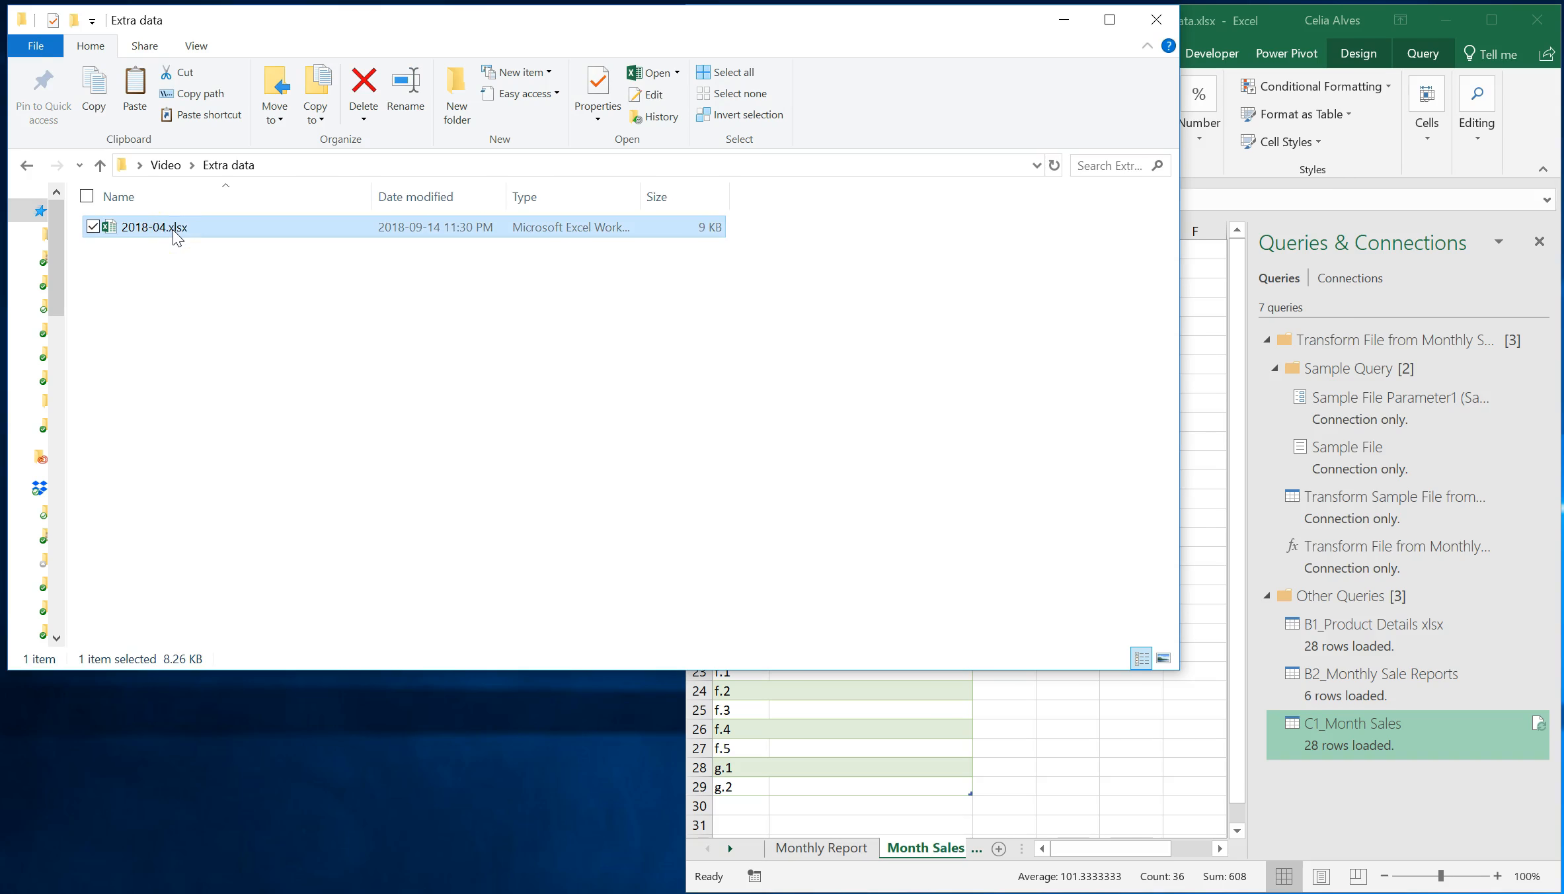
pyautogui.click(27, 165)
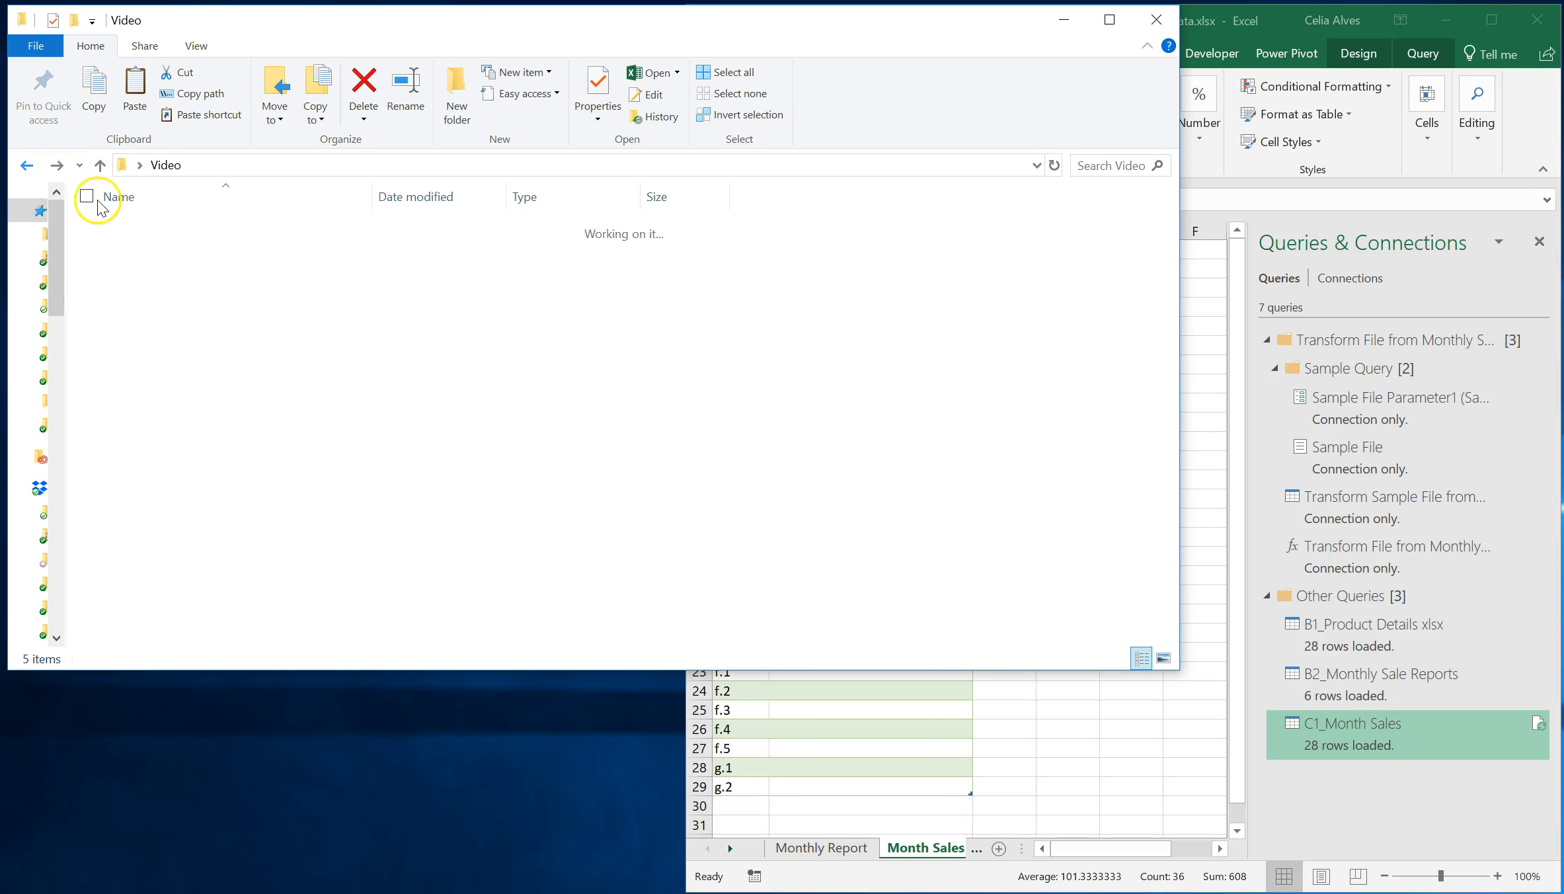
pyautogui.doubleClick(138, 249)
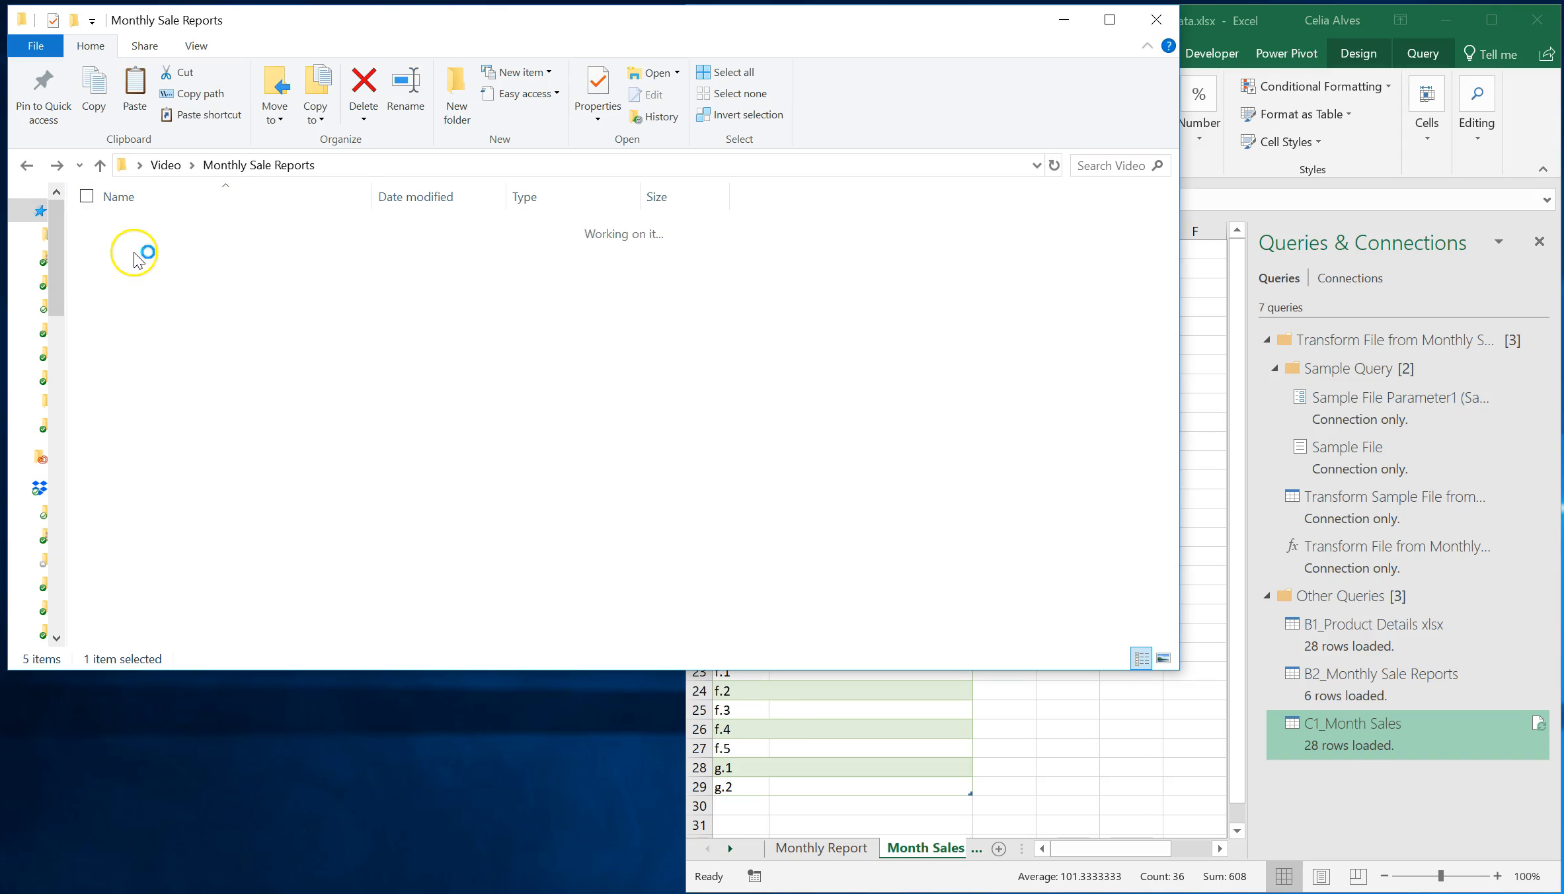
pyautogui.hotkey('ctrl', 'v')
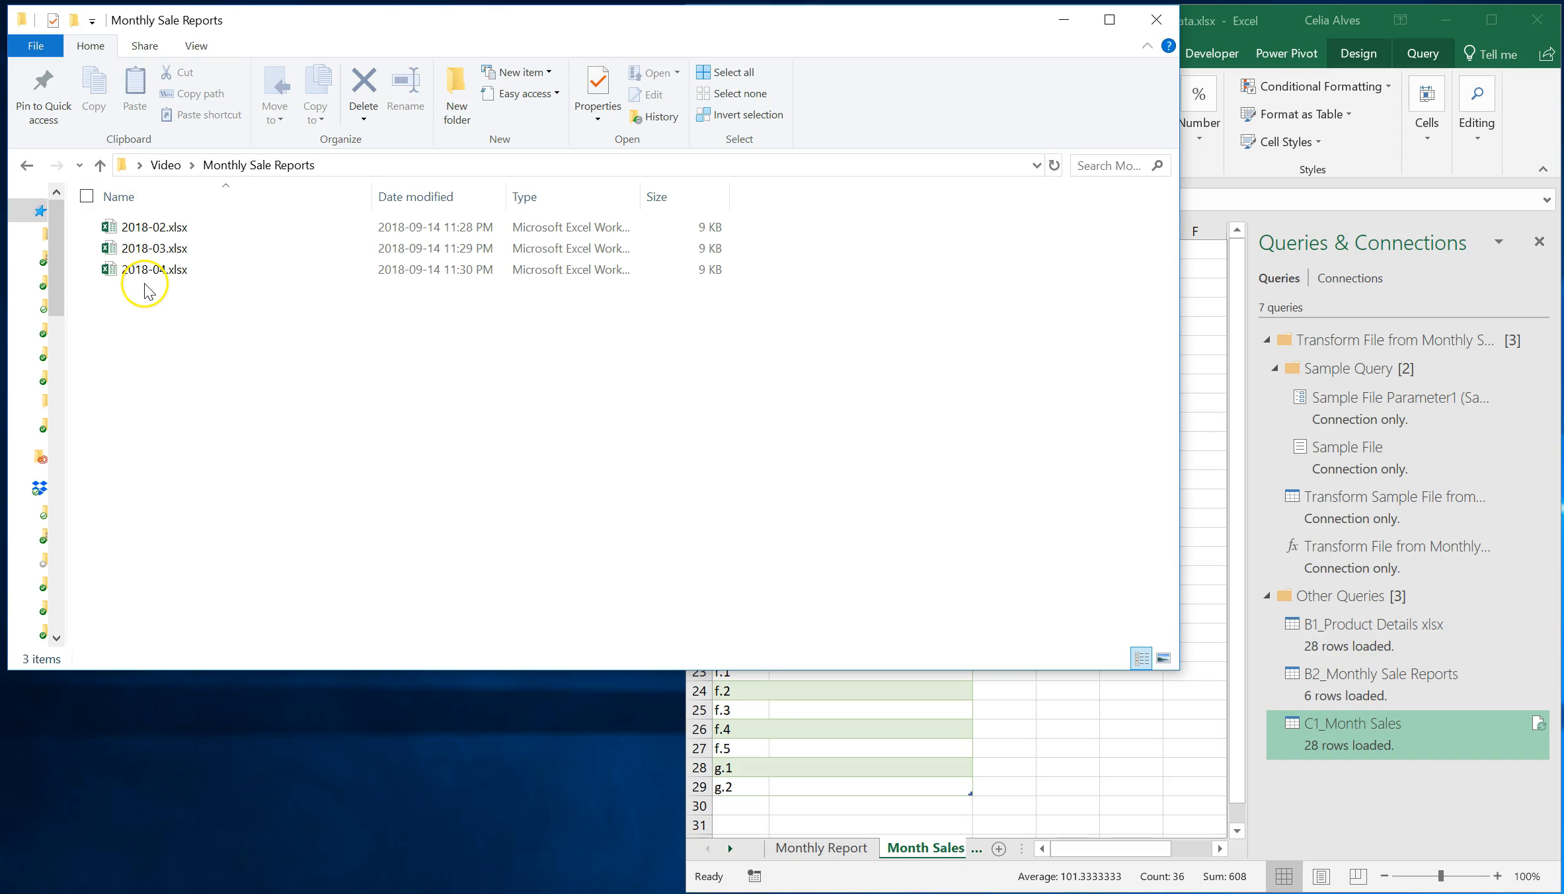
# Open the copied 2018-04.xlsx report and change the product code in cell A4 to a.3.
pyautogui.click(147, 269)
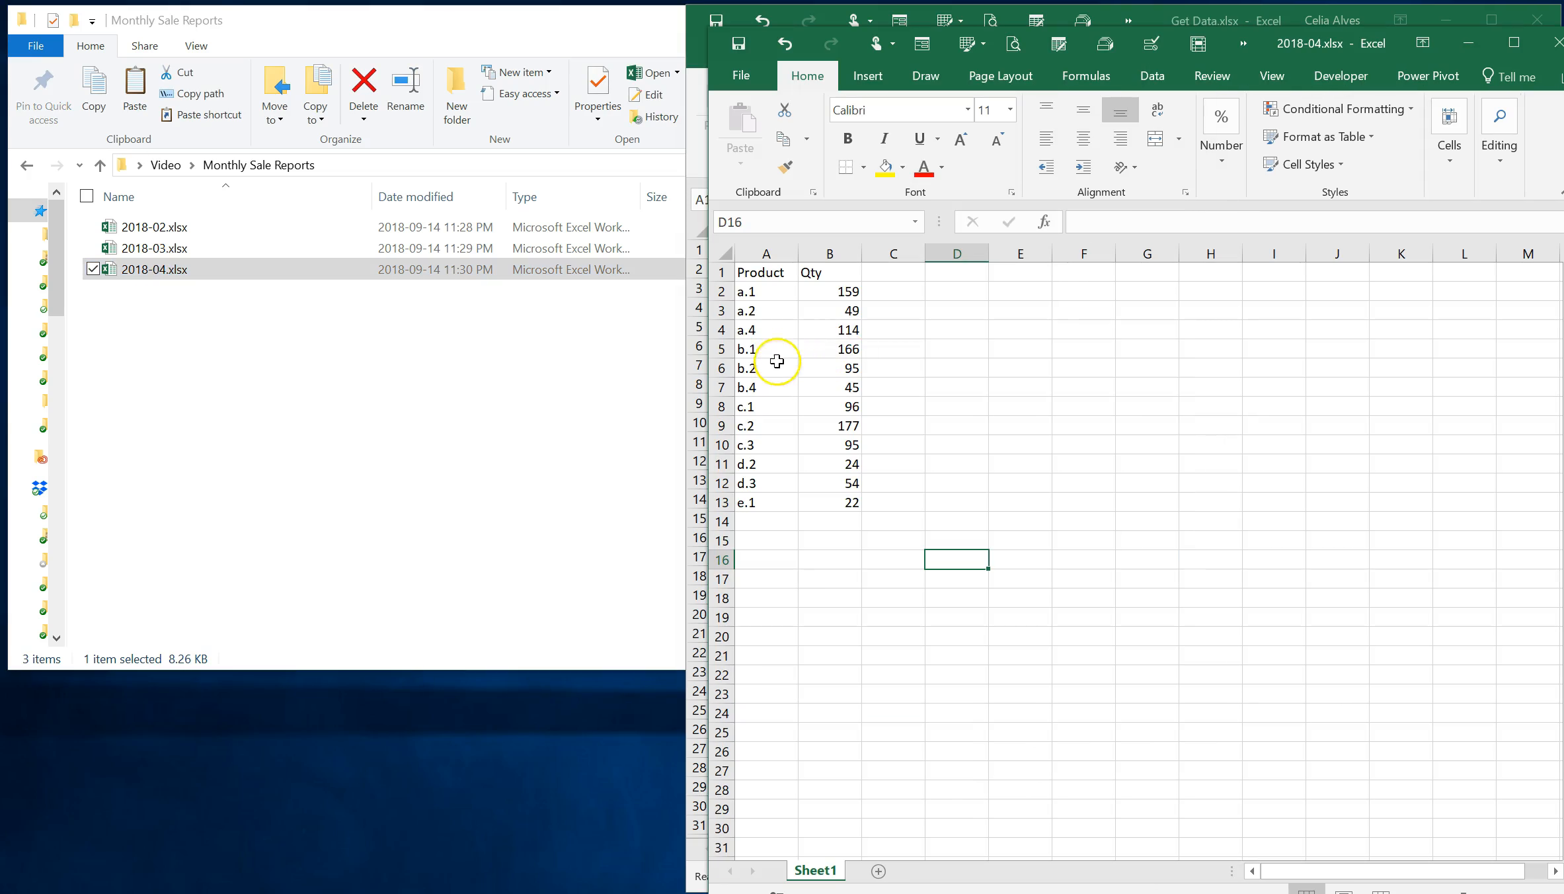
pyautogui.click(757, 329)
pyautogui.write('a')
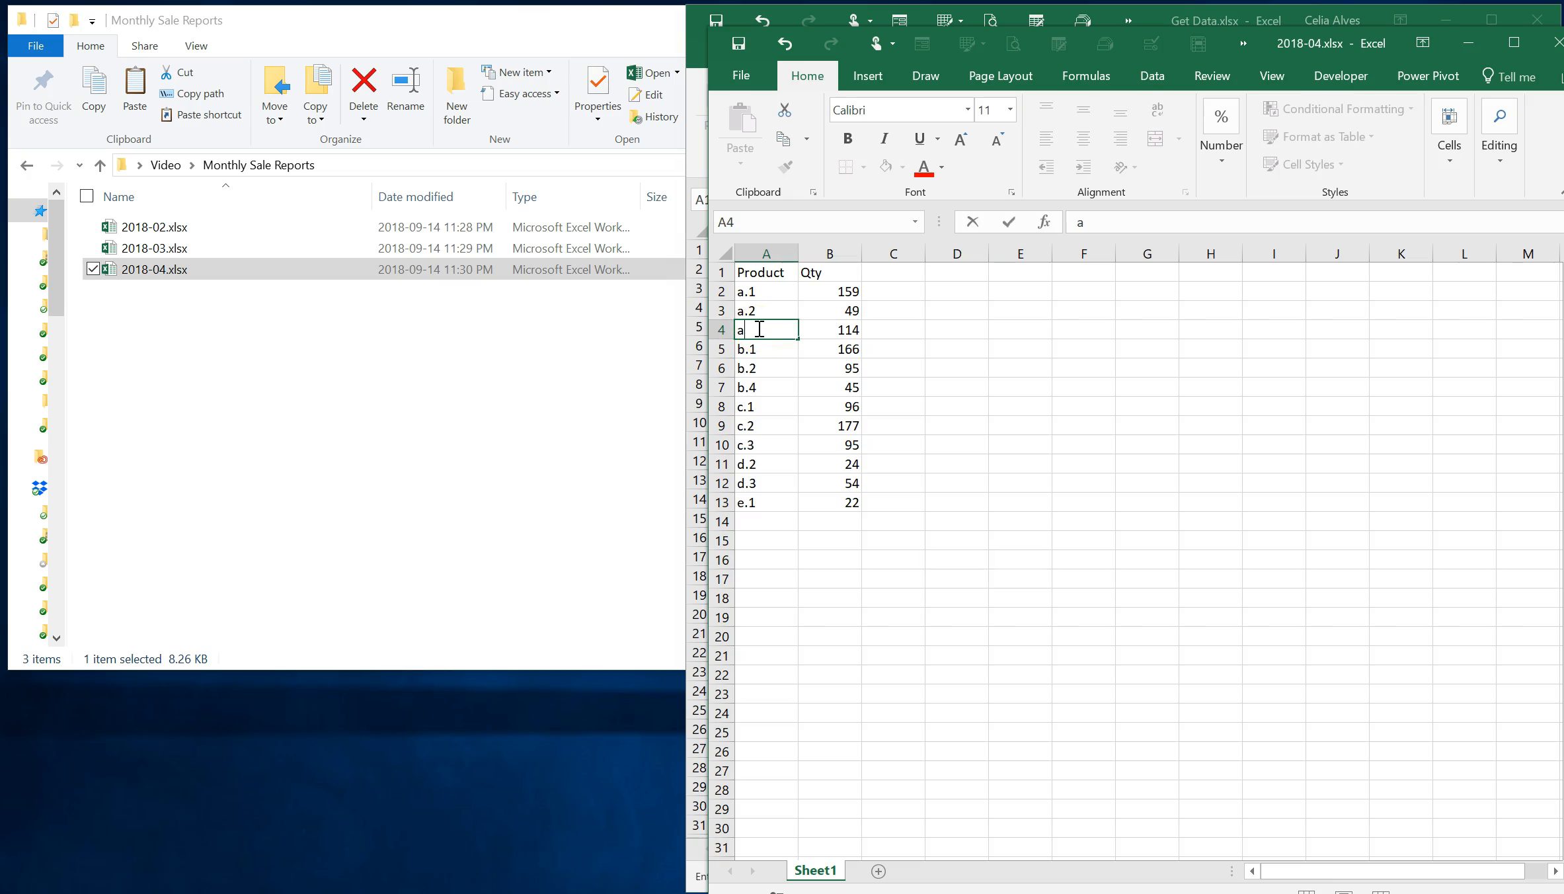
pyautogui.write('.3')
pyautogui.press('Return')
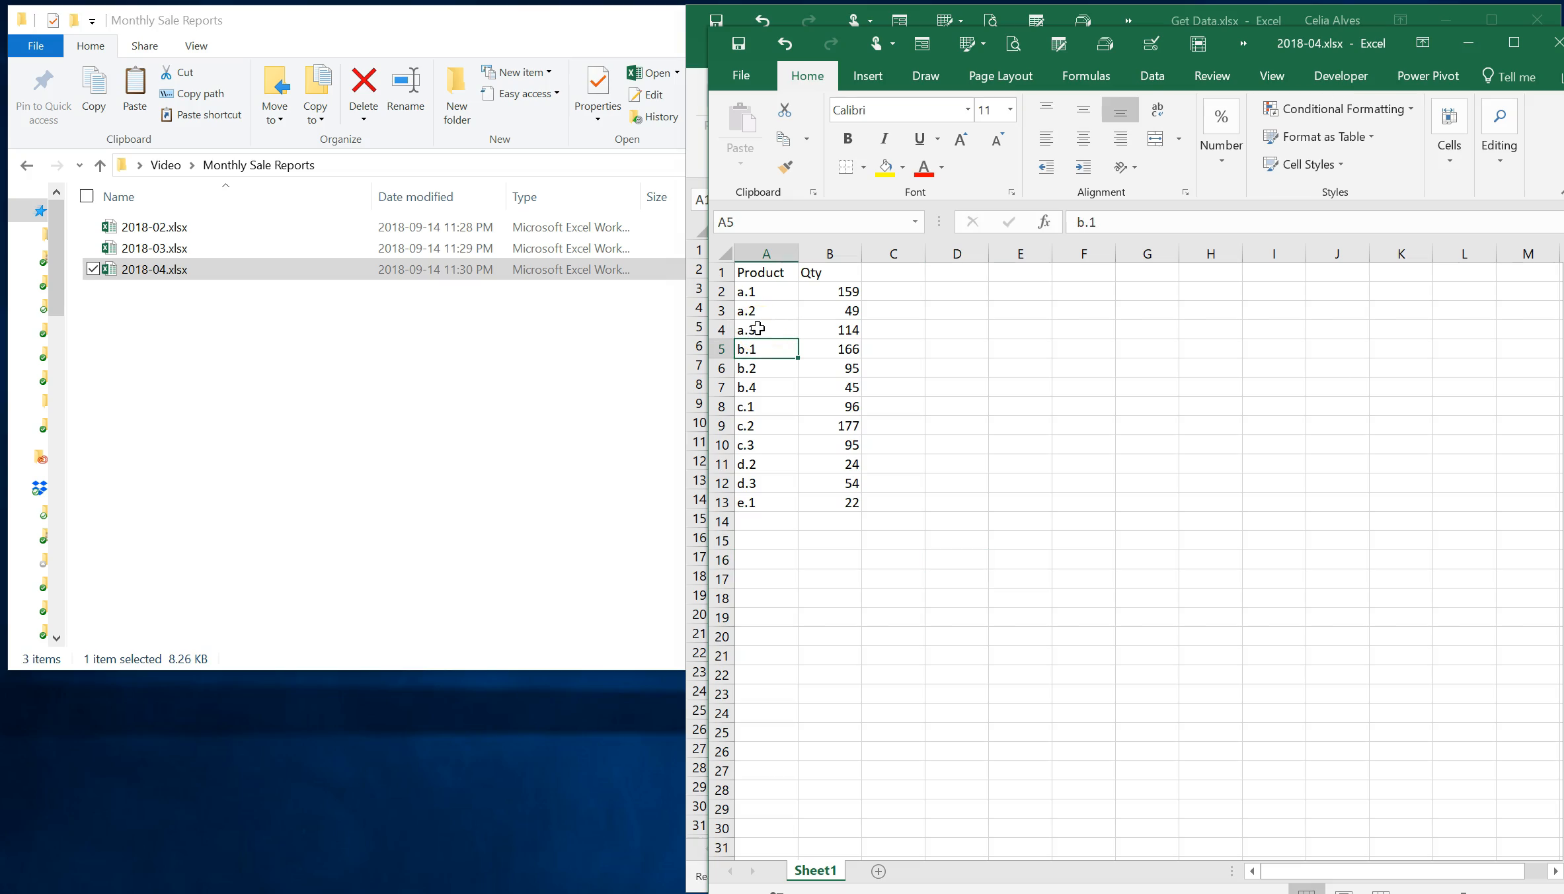
# Clear the remaining product and quantity entries in A5:B13 of the 2018-04 report.
pyautogui.moveTo(755, 350); pyautogui.dragTo(836, 509)
pyautogui.press('Delete')
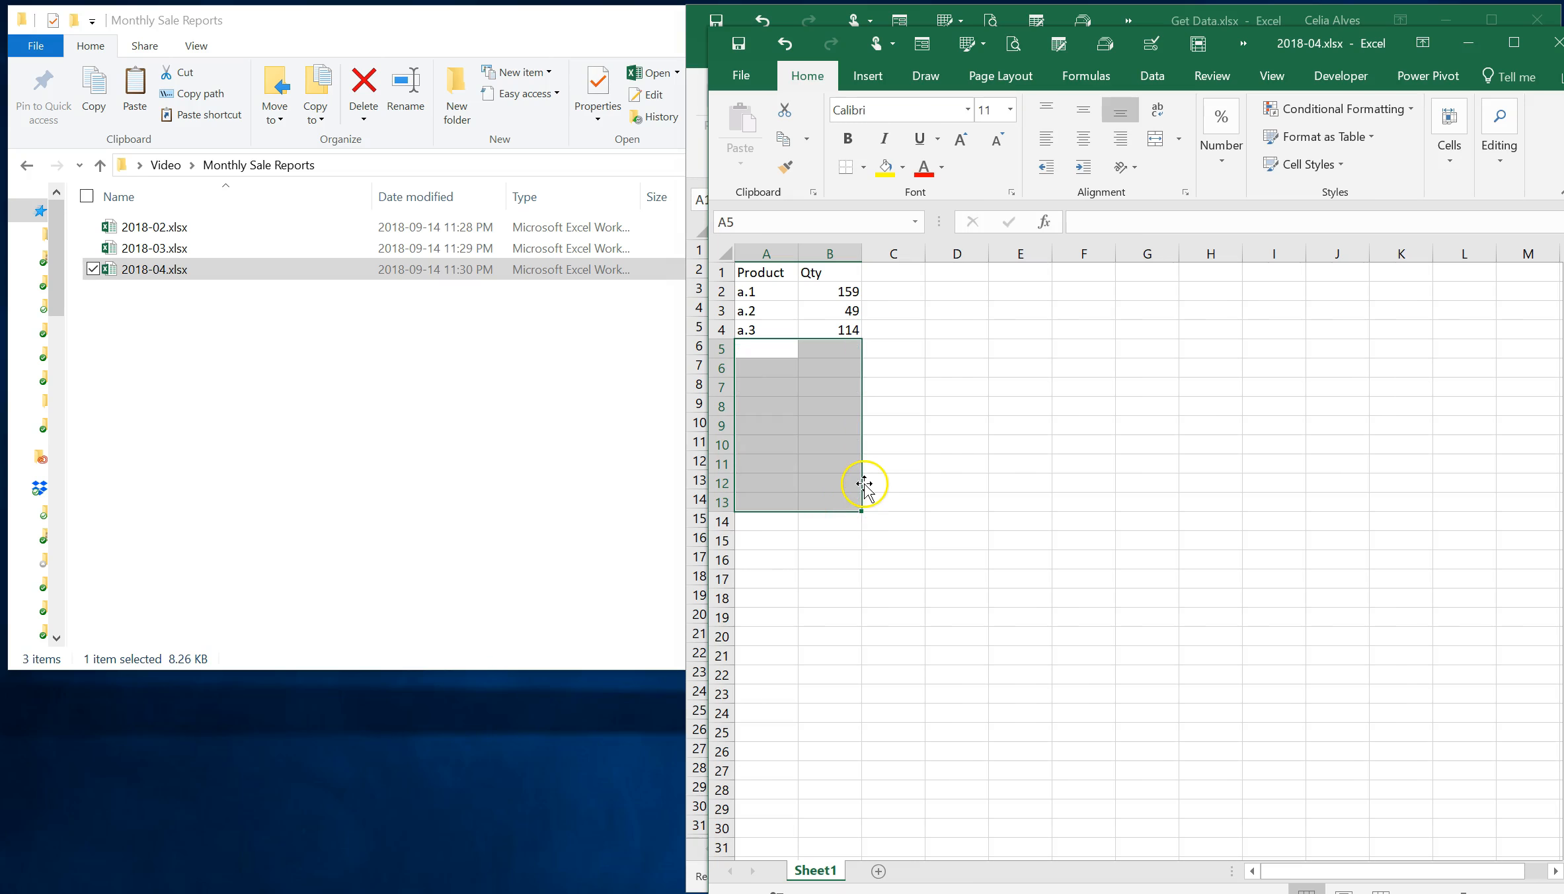
pyautogui.click(897, 461)
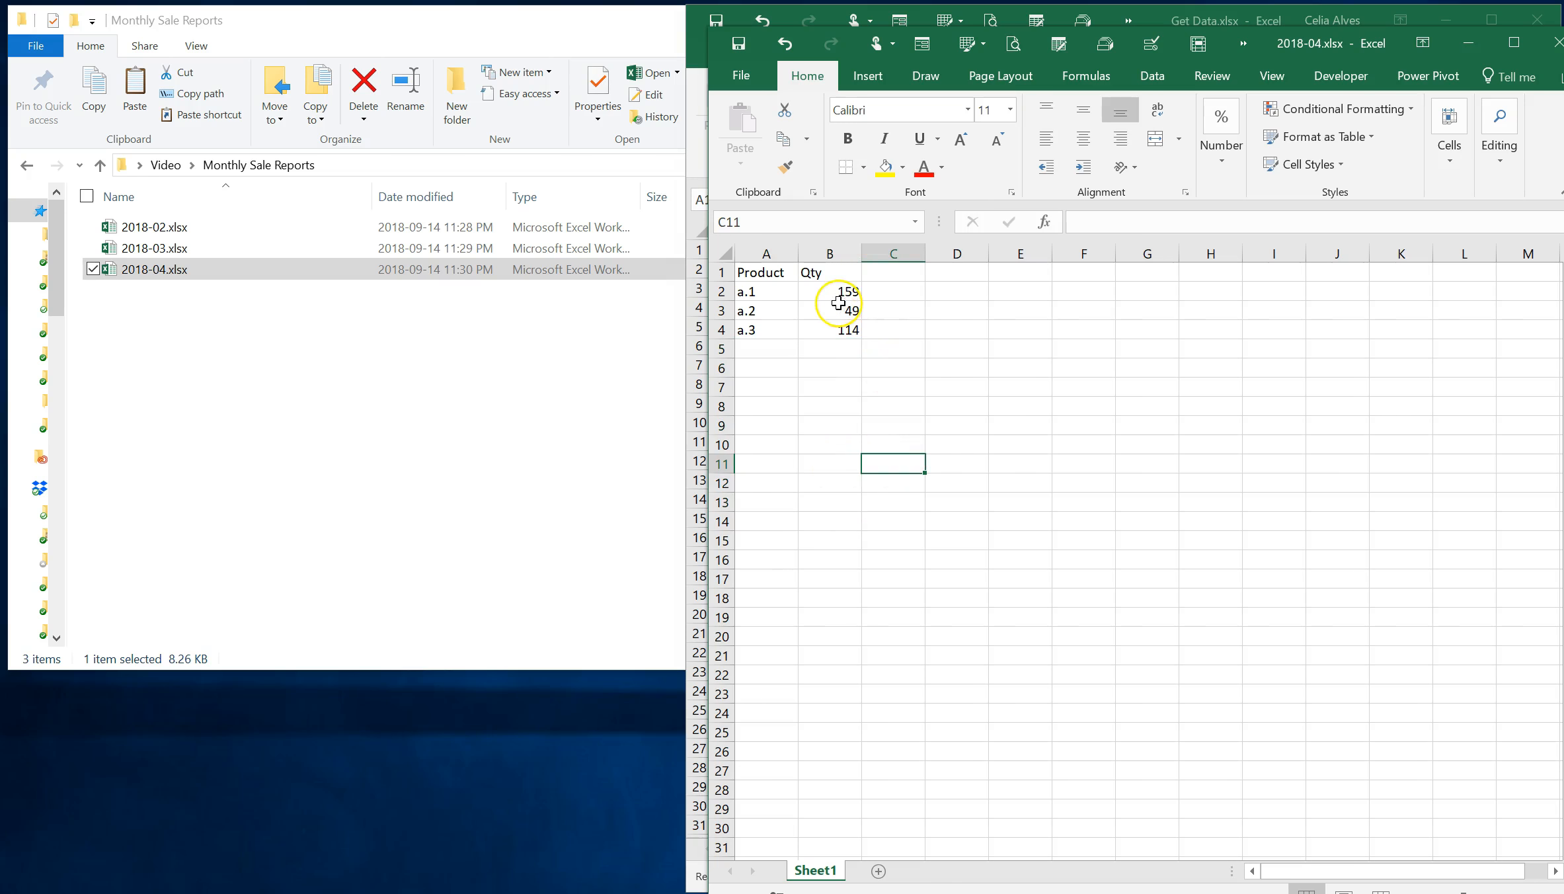
# Set the Qty values in B2:B4 to 1, 2 and 3, then save and close the 2018-04 report.
pyautogui.moveTo(836, 291); pyautogui.dragTo(846, 327)
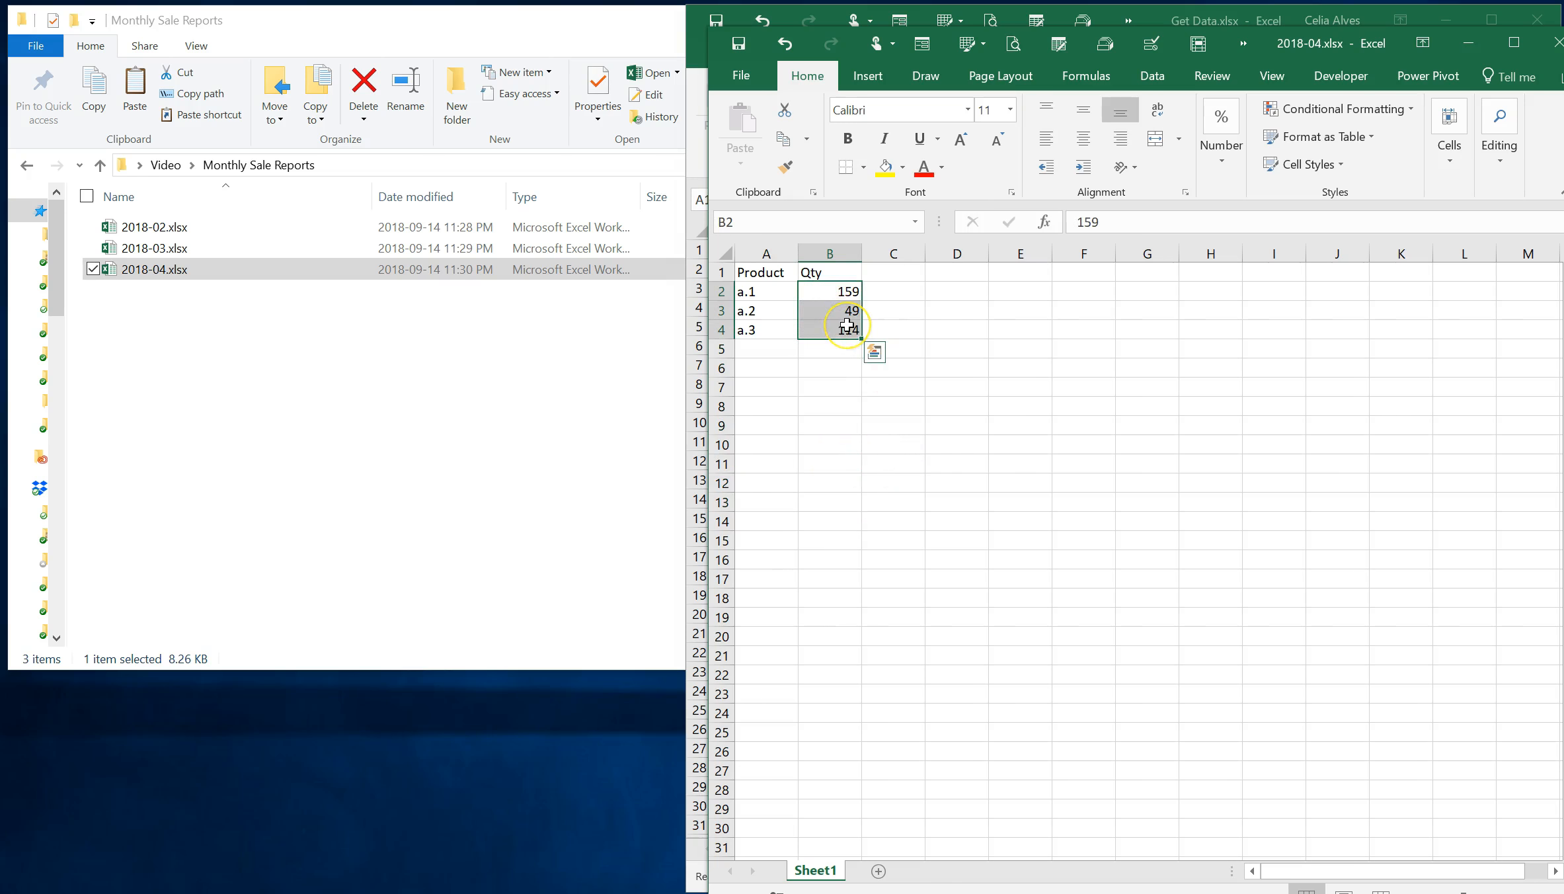
pyautogui.write('1')
pyautogui.hotkey('ctrl', 'e')
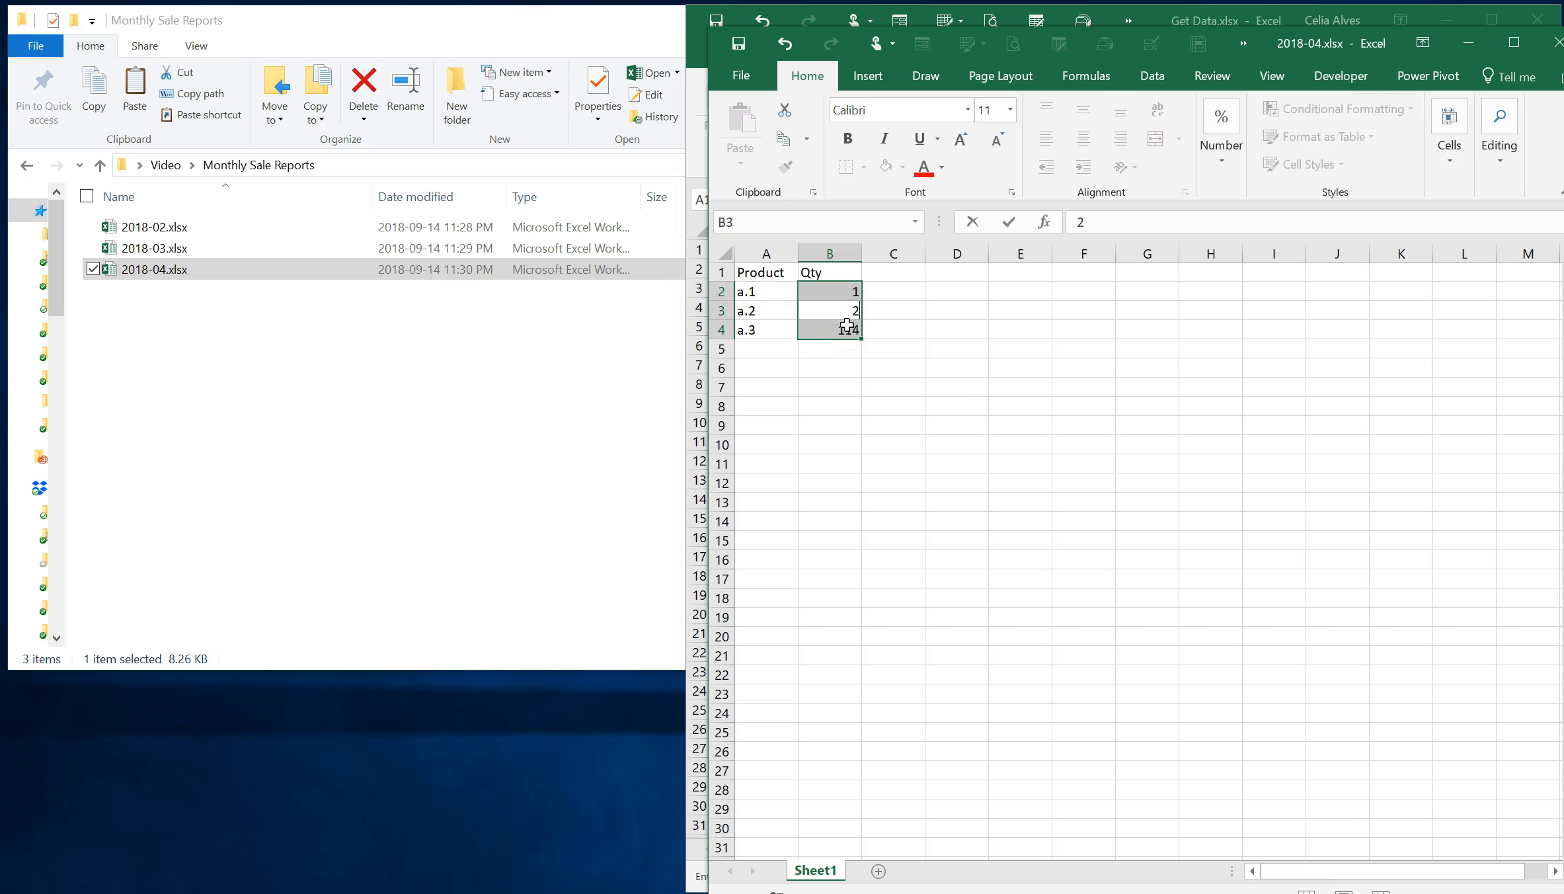
pyautogui.click(866, 441)
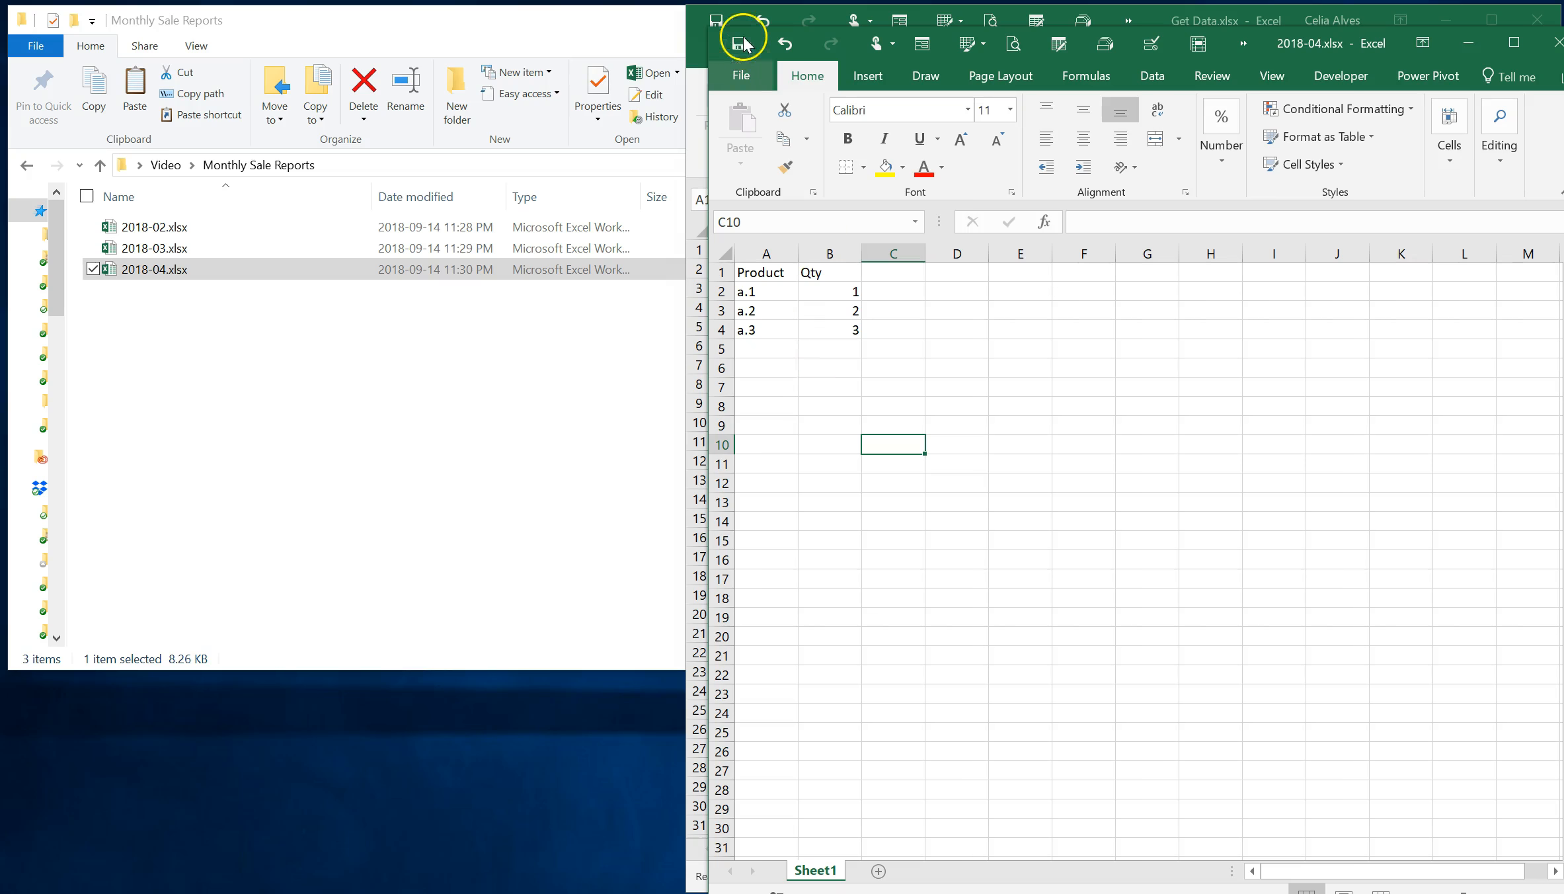
pyautogui.click(1555, 41)
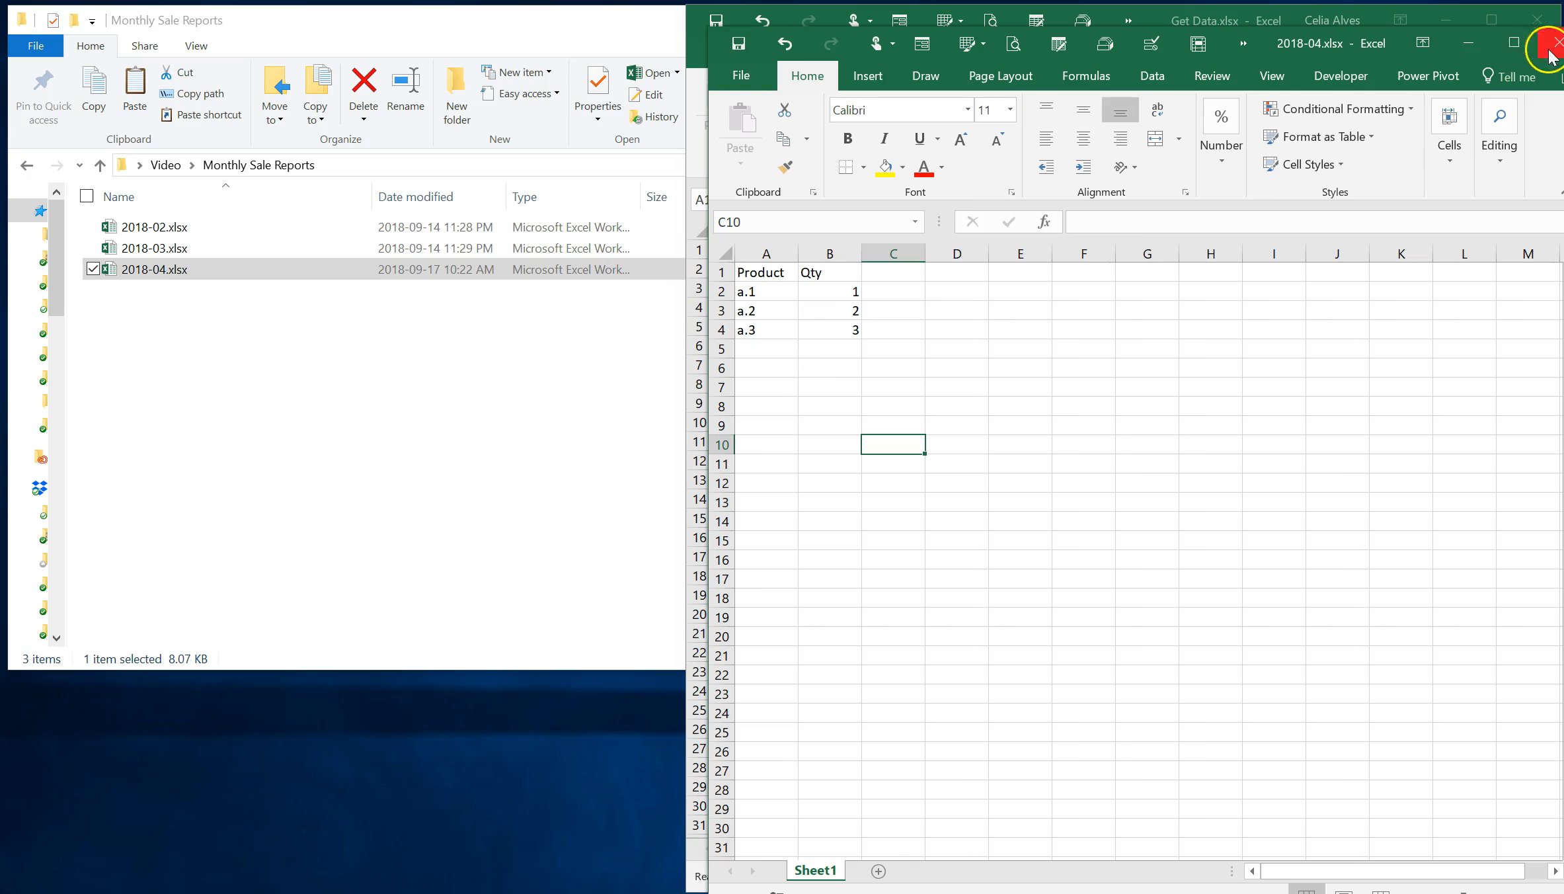
# Refresh the C1_Month Sales query in the Get Data workbook.
pyautogui.rightClick(838, 476)
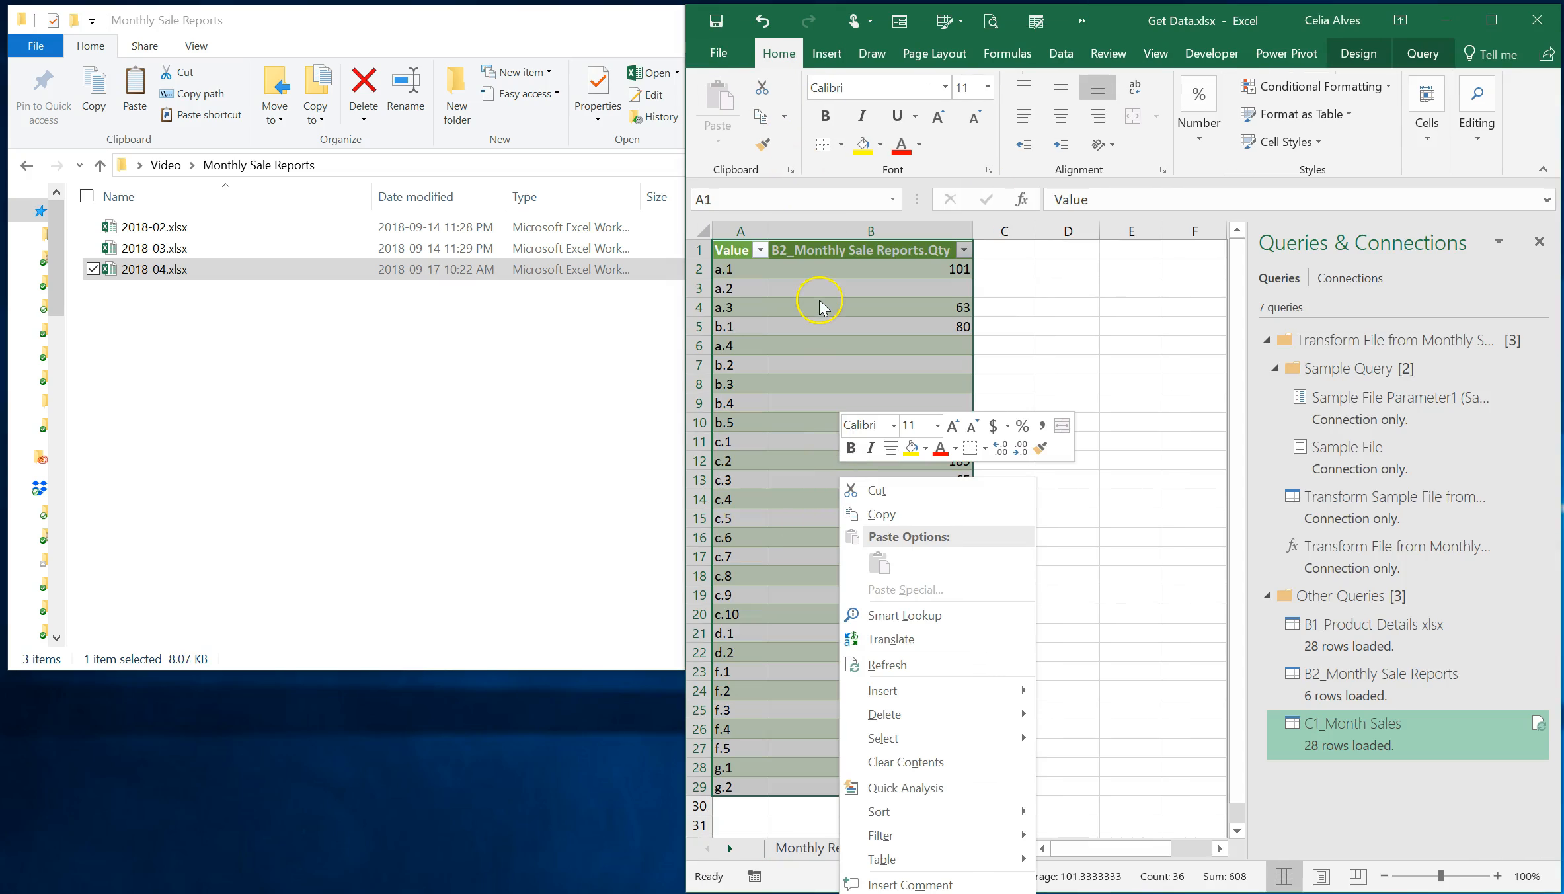
pyautogui.press('Escape')
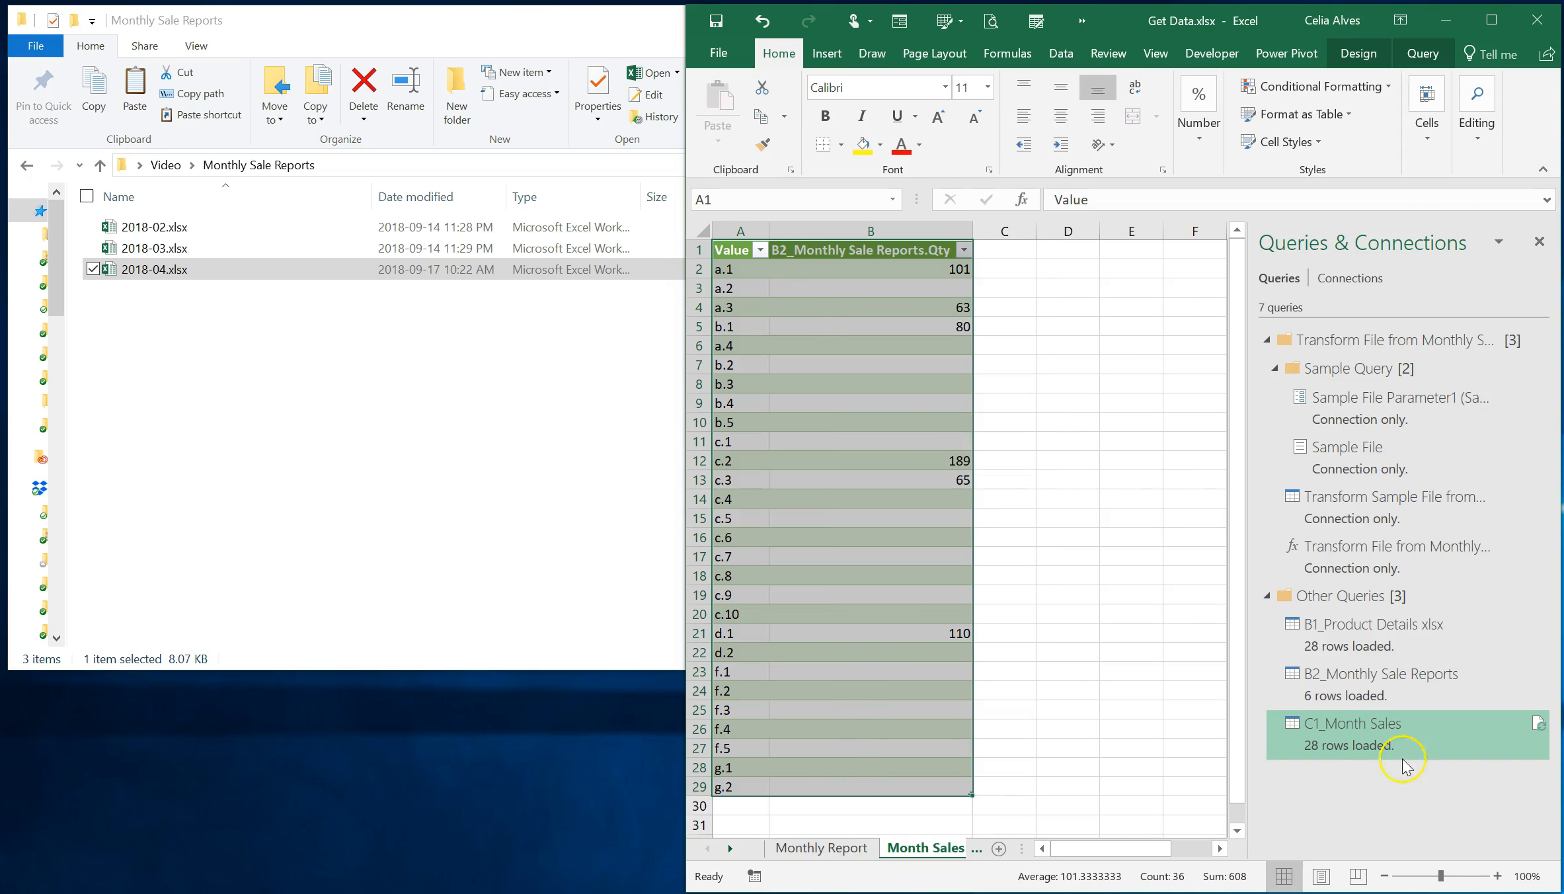
pyautogui.rightClick(1382, 733)
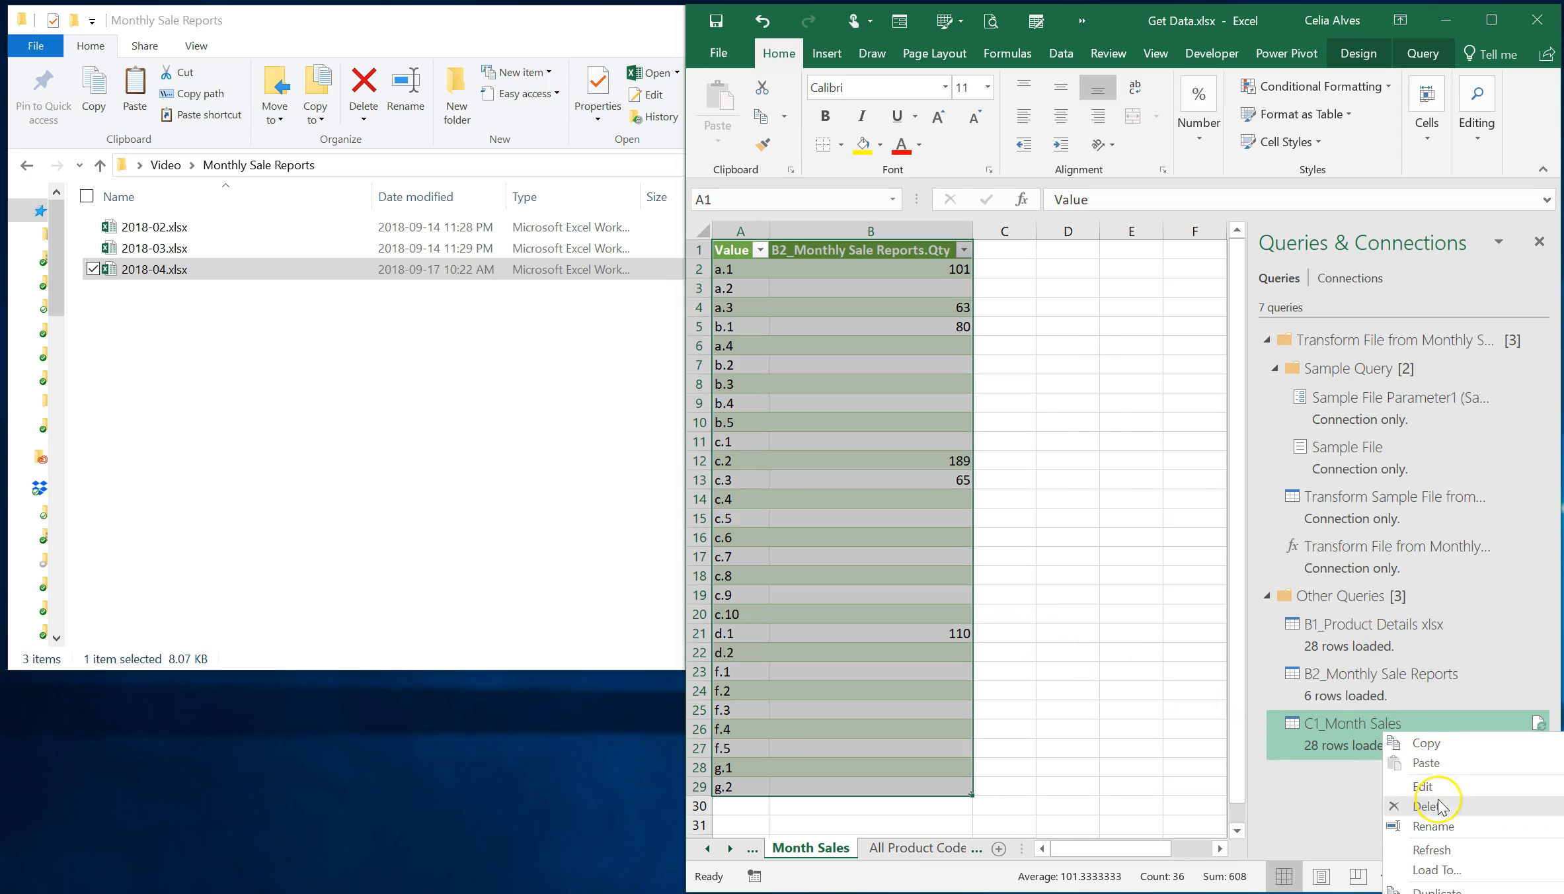
pyautogui.click(1432, 850)
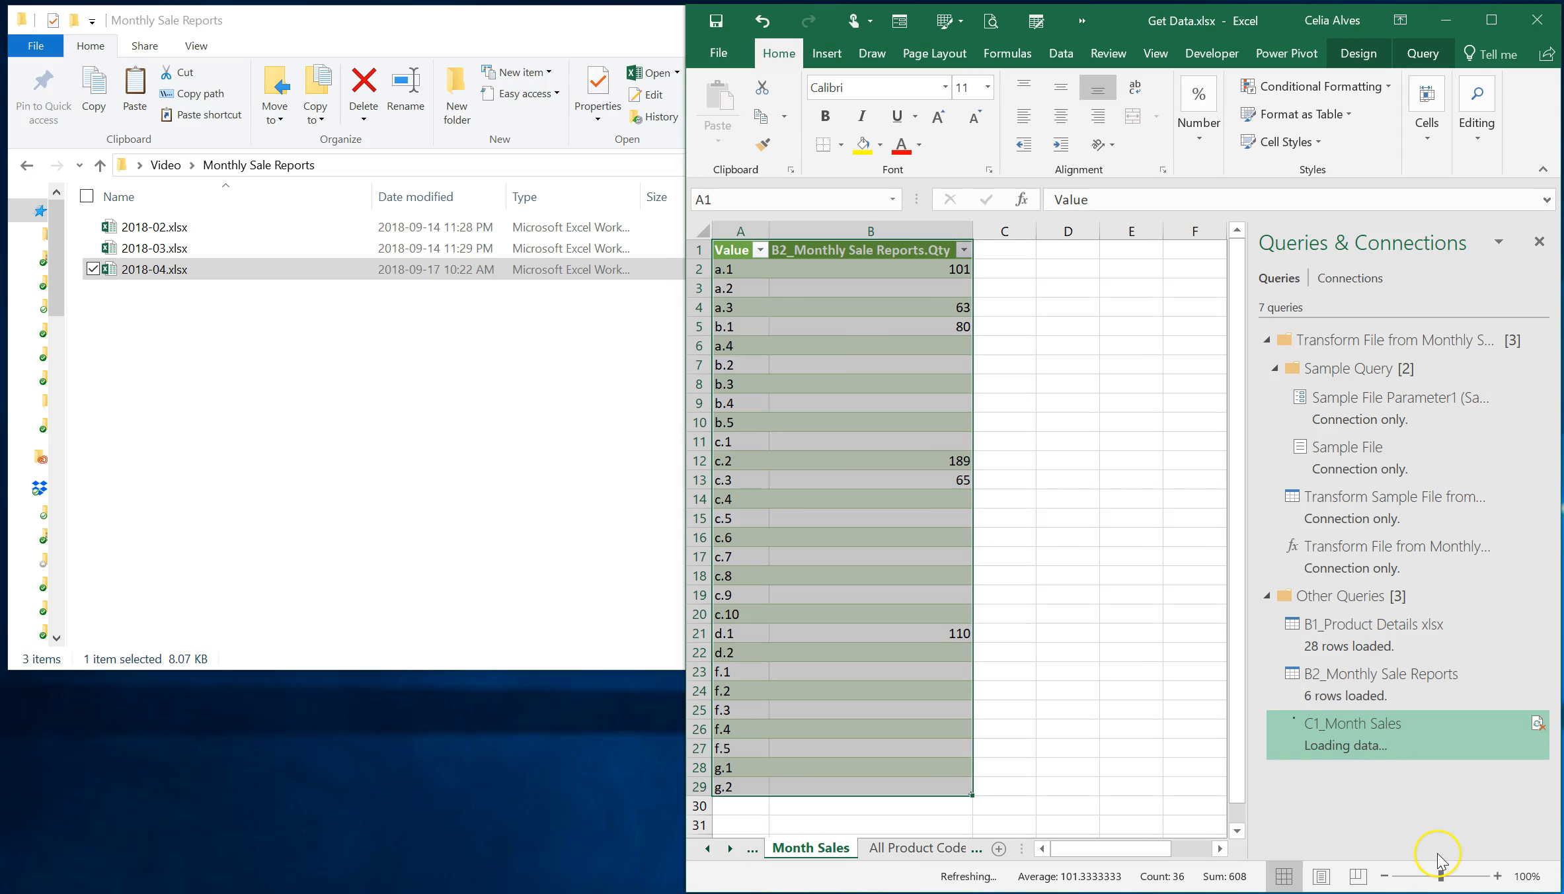